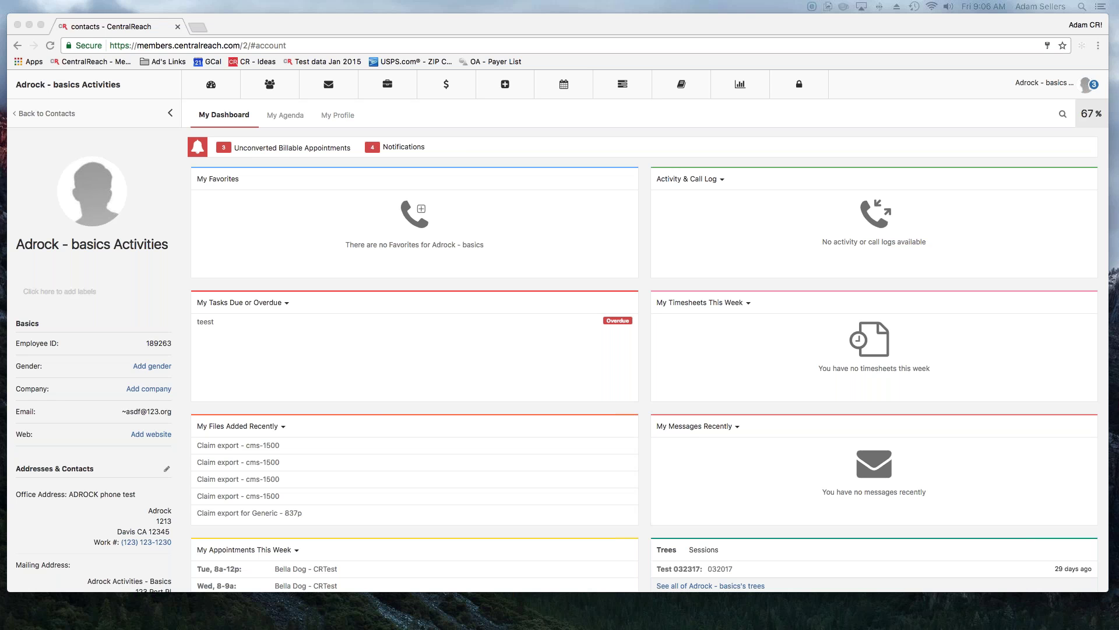
# Step: Open the list of billing entries in the billing module
pyautogui.click(430, 88)
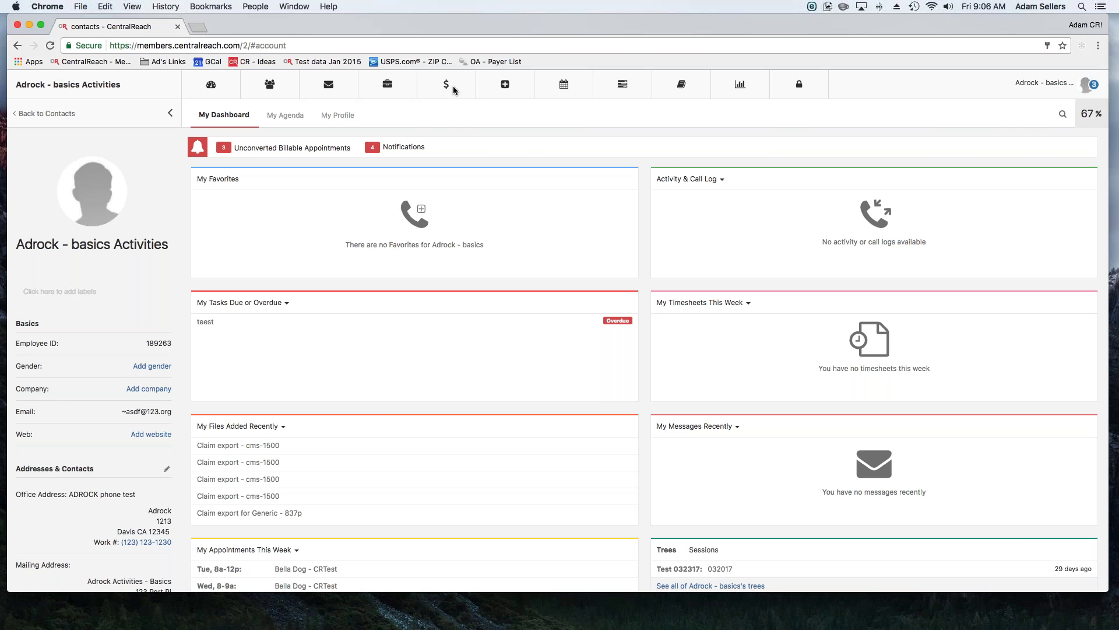
pyautogui.moveTo(449, 88)
pyautogui.click(461, 170)
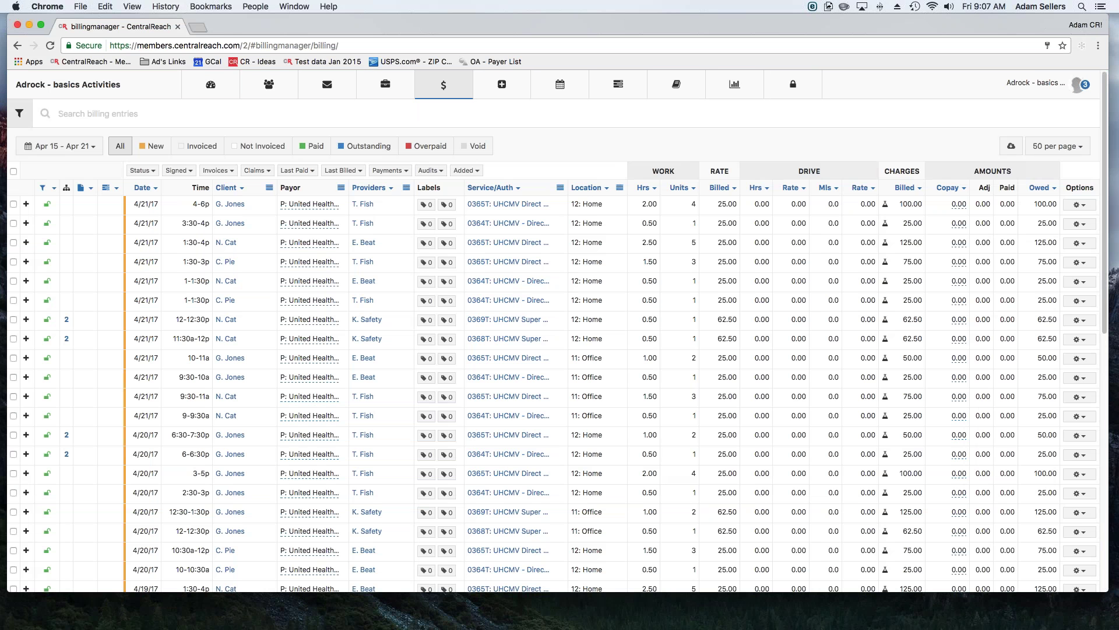
# Step: Limit the billing entries to a custom date range from 04/16/2017 to 04/22/2017
pyautogui.click(59, 146)
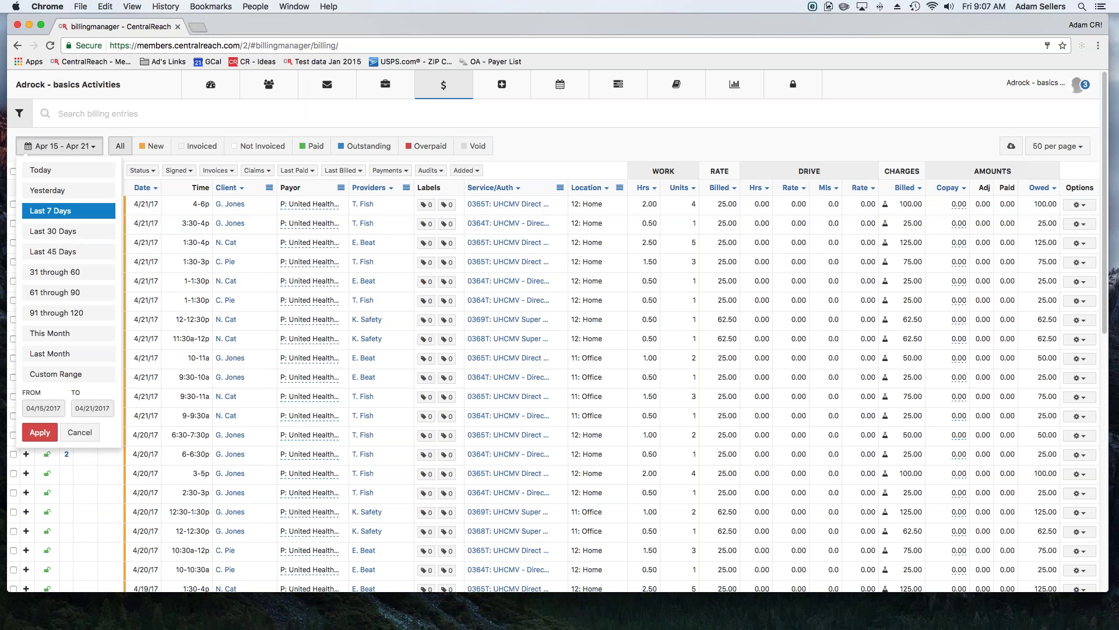
pyautogui.click(73, 376)
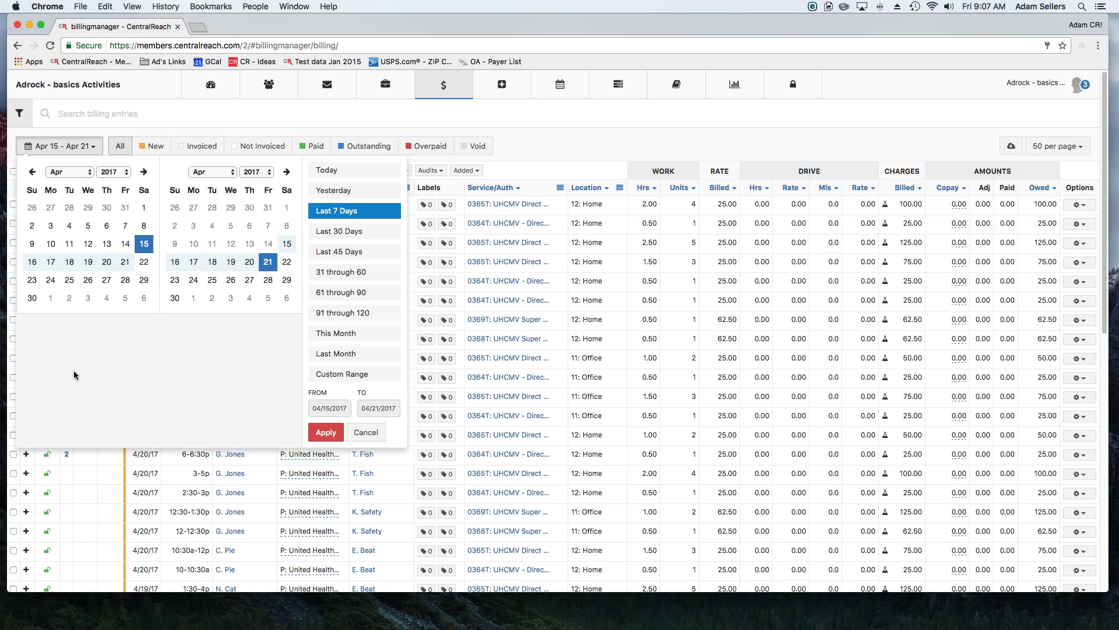
pyautogui.click(32, 261)
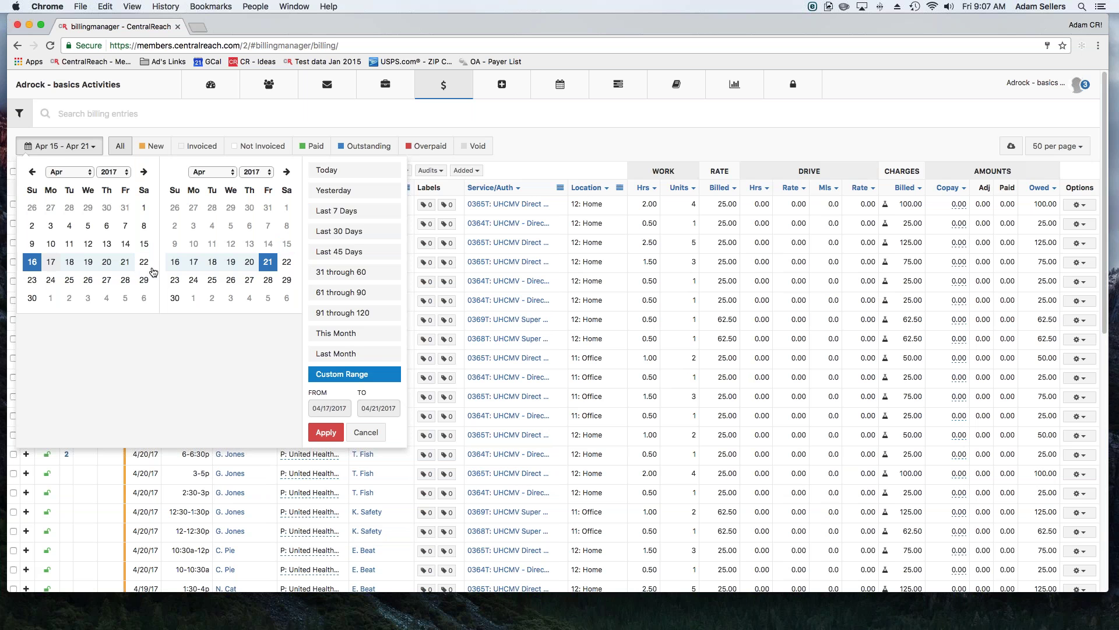
pyautogui.click(286, 261)
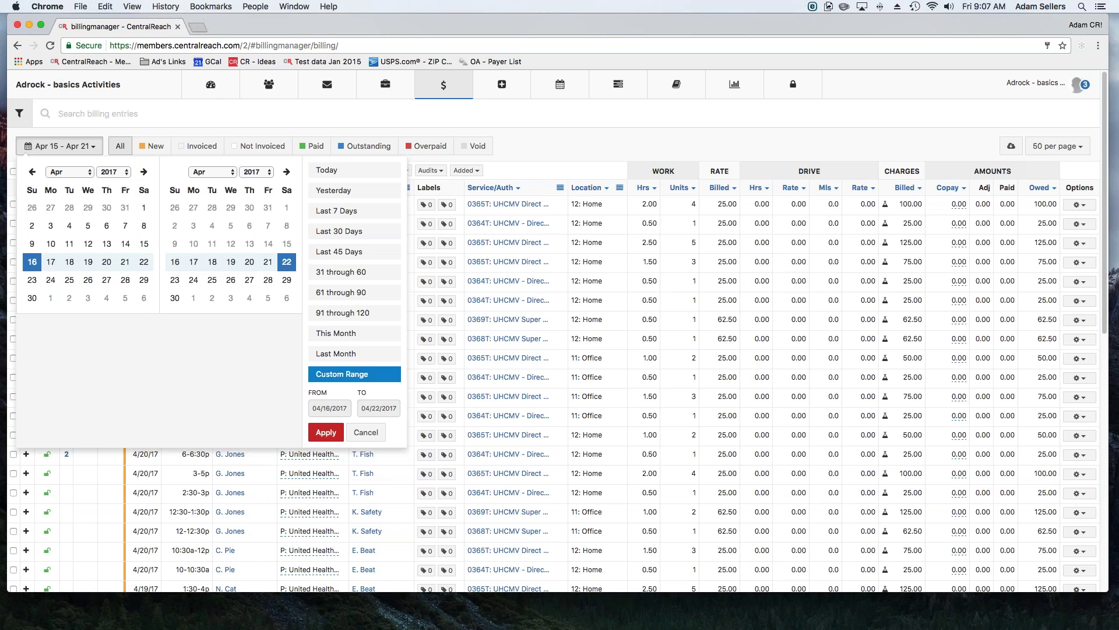
pyautogui.click(326, 432)
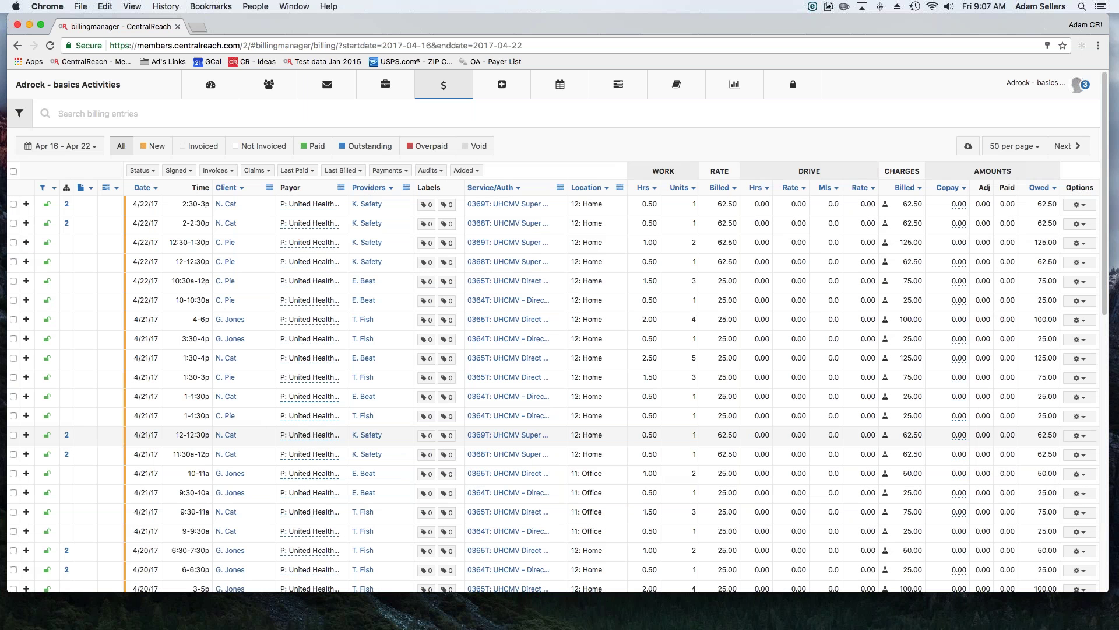
# Step: Filter the billing entries by the United Healthcare - Military and Veterans insurance and the first listed client, reloading the page to finish
pyautogui.scroll(-15, 557, 390)
pyautogui.scroll(15, 557, 391)
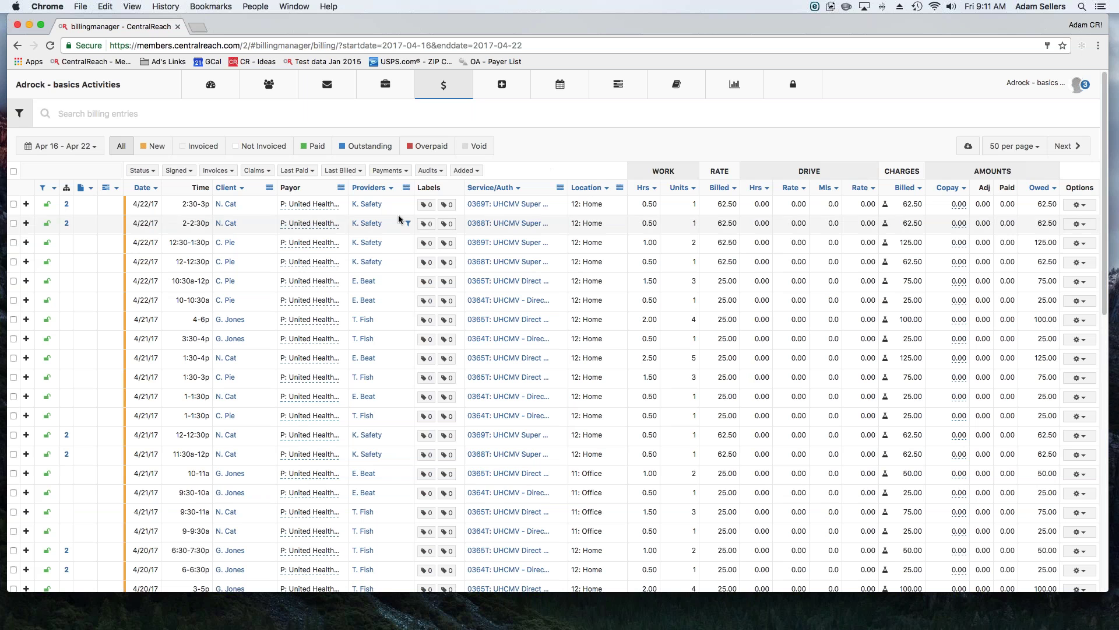
pyautogui.click(341, 187)
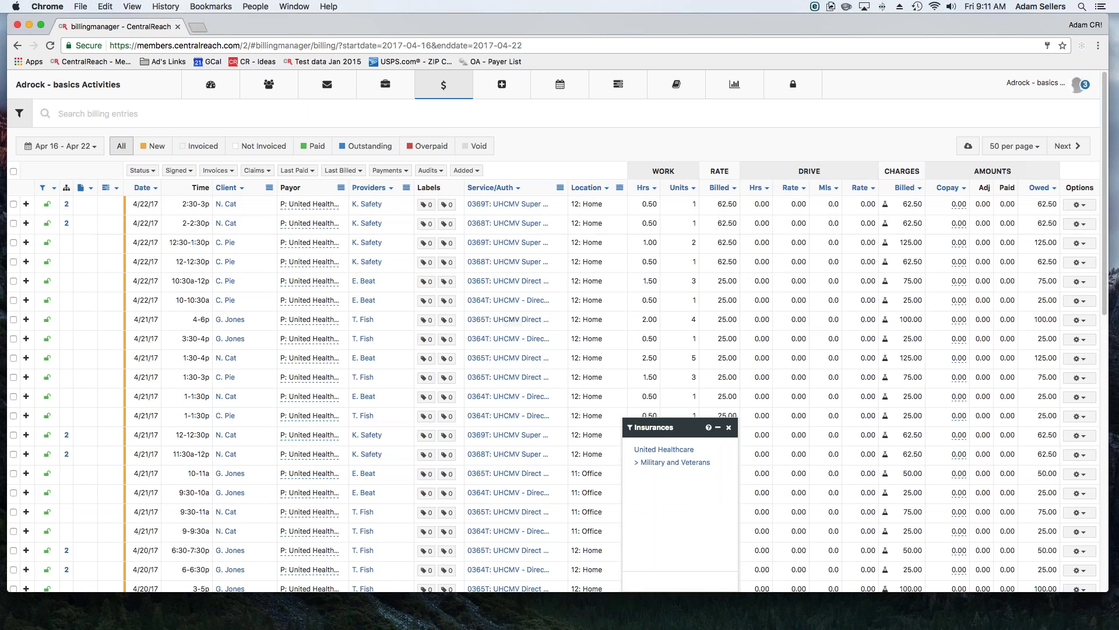
pyautogui.click(657, 455)
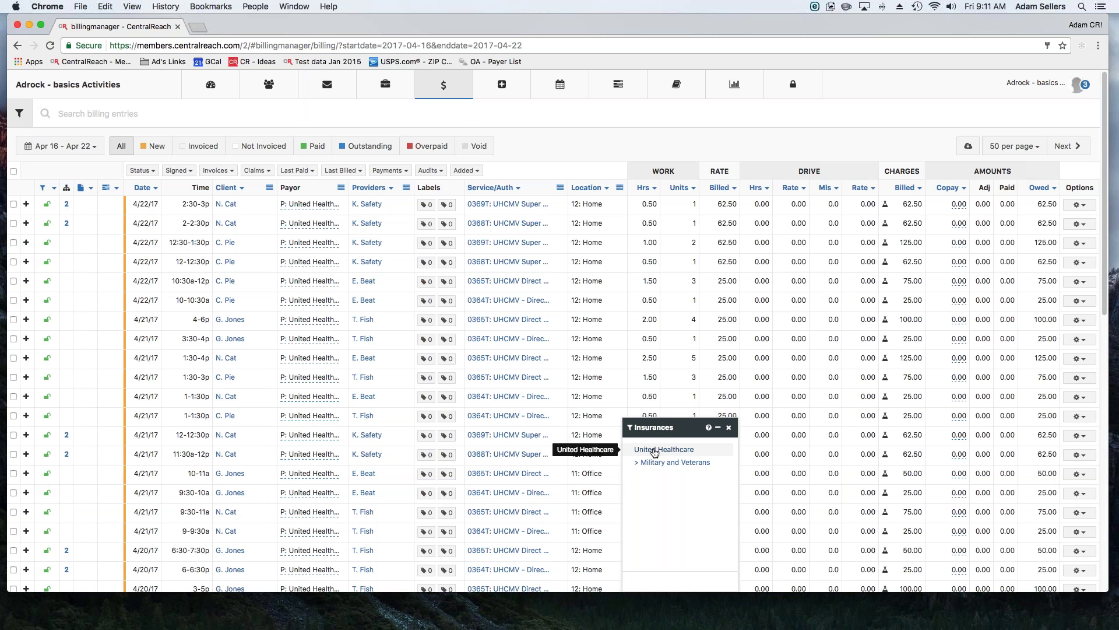
pyautogui.click(269, 187)
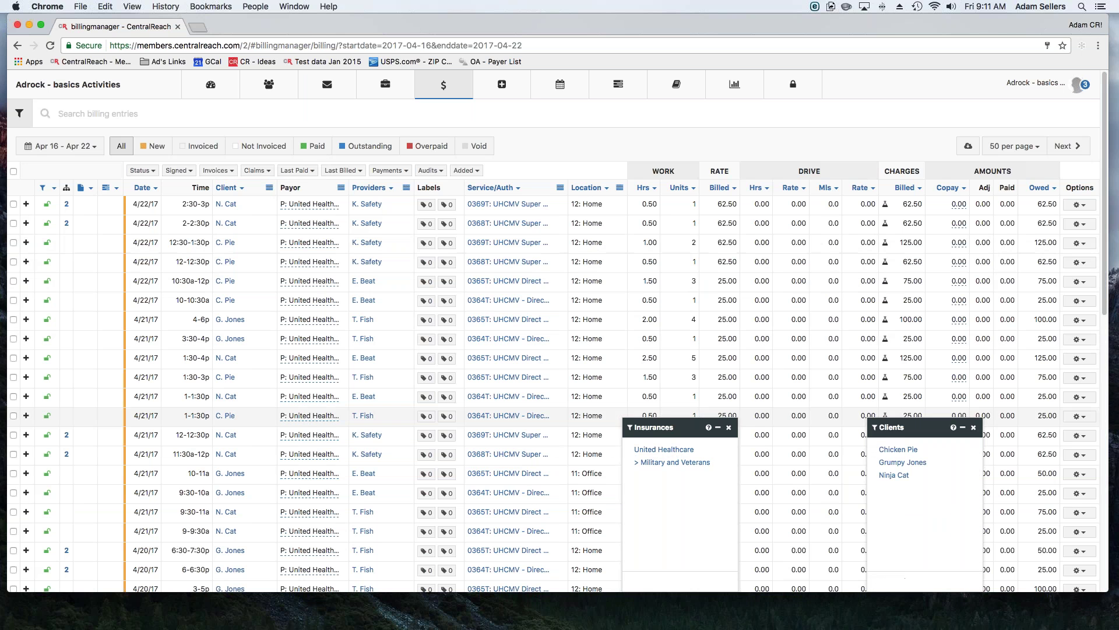
pyautogui.click(662, 453)
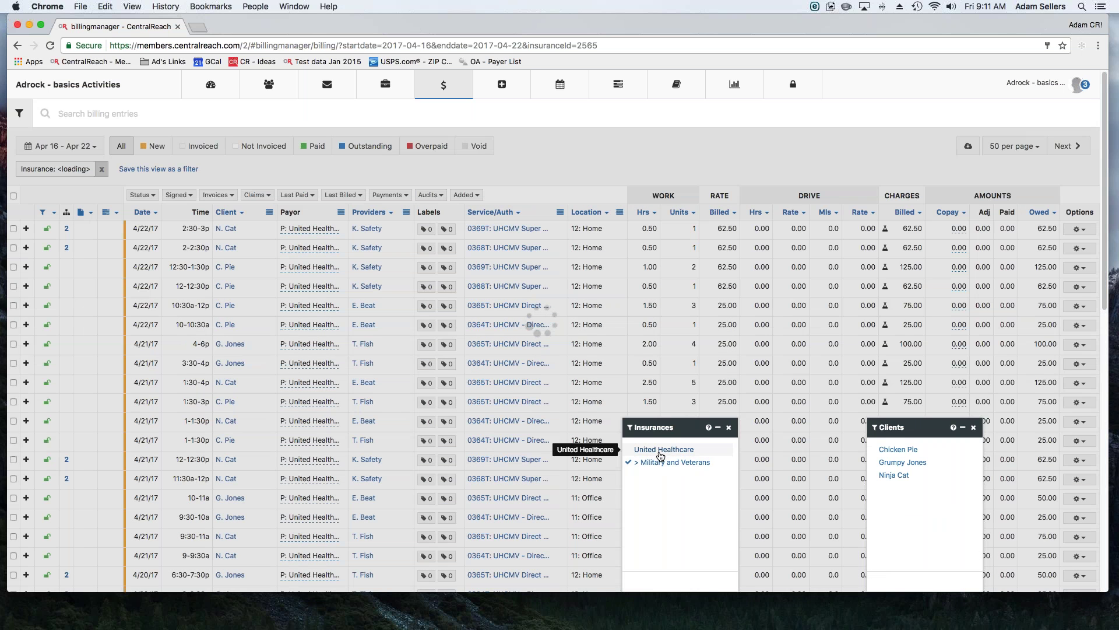
pyautogui.click(892, 450)
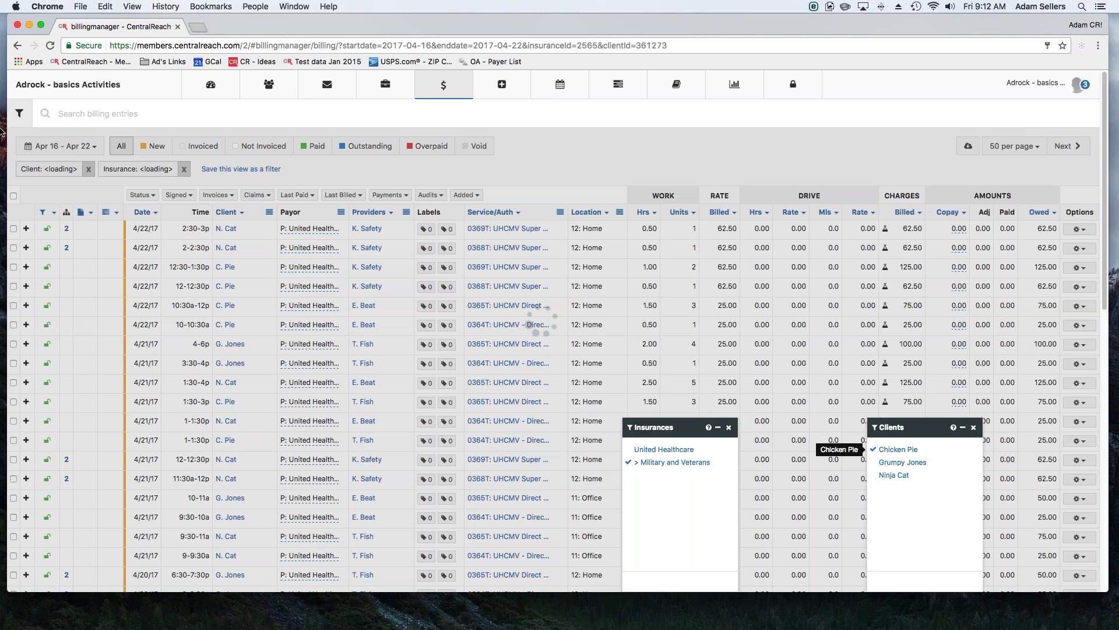
pyautogui.click(49, 46)
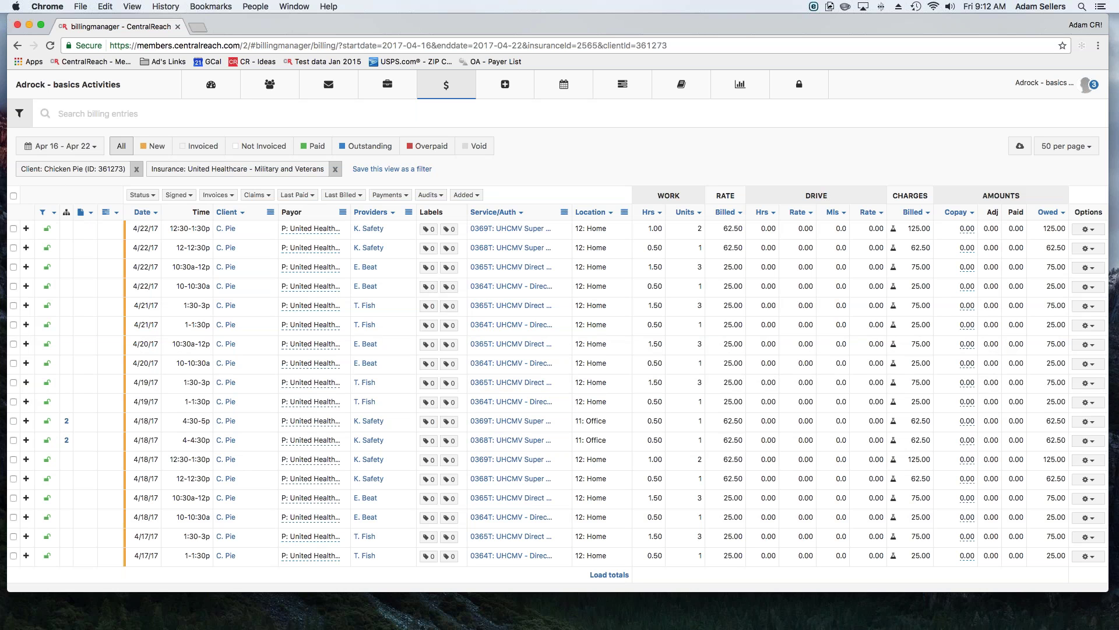
# Step: Select all filtered billing entries and bulk-merge them into claims
pyautogui.click(409, 212)
pyautogui.click(13, 196)
pyautogui.click(115, 145)
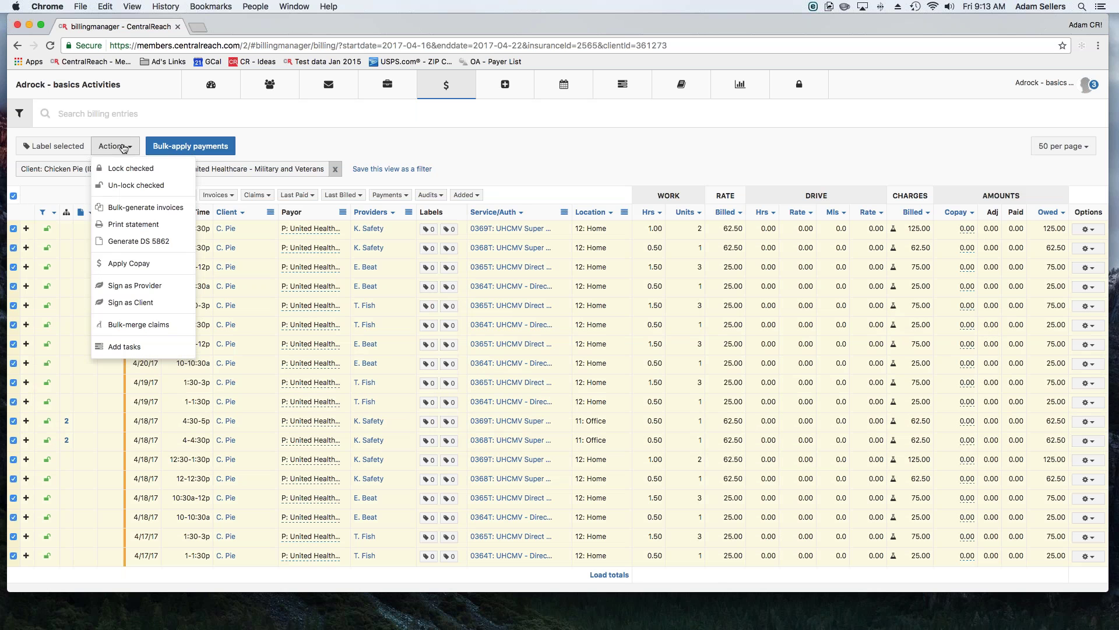
pyautogui.click(178, 325)
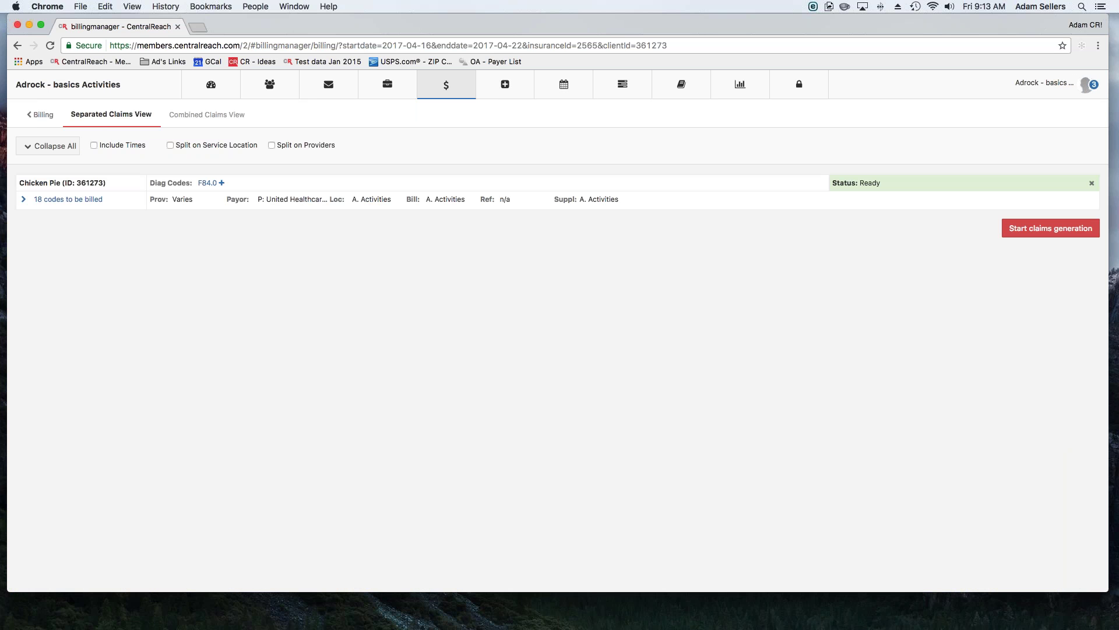
# Step: Split the merged claim by provider and expand the code details of all the separate claims
pyautogui.click(26, 202)
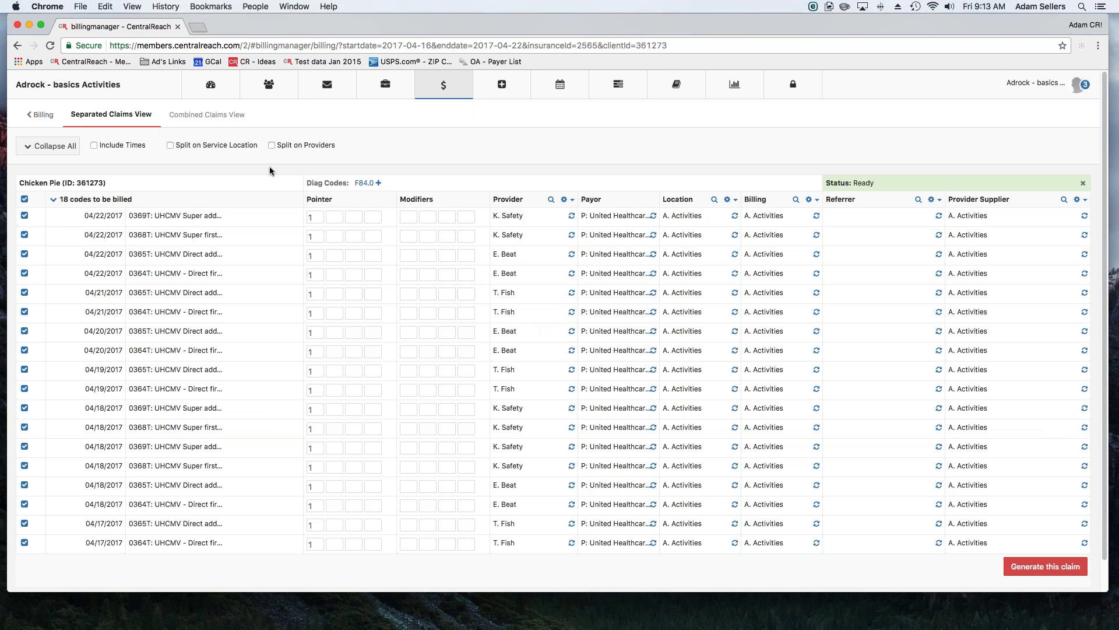
pyautogui.click(271, 146)
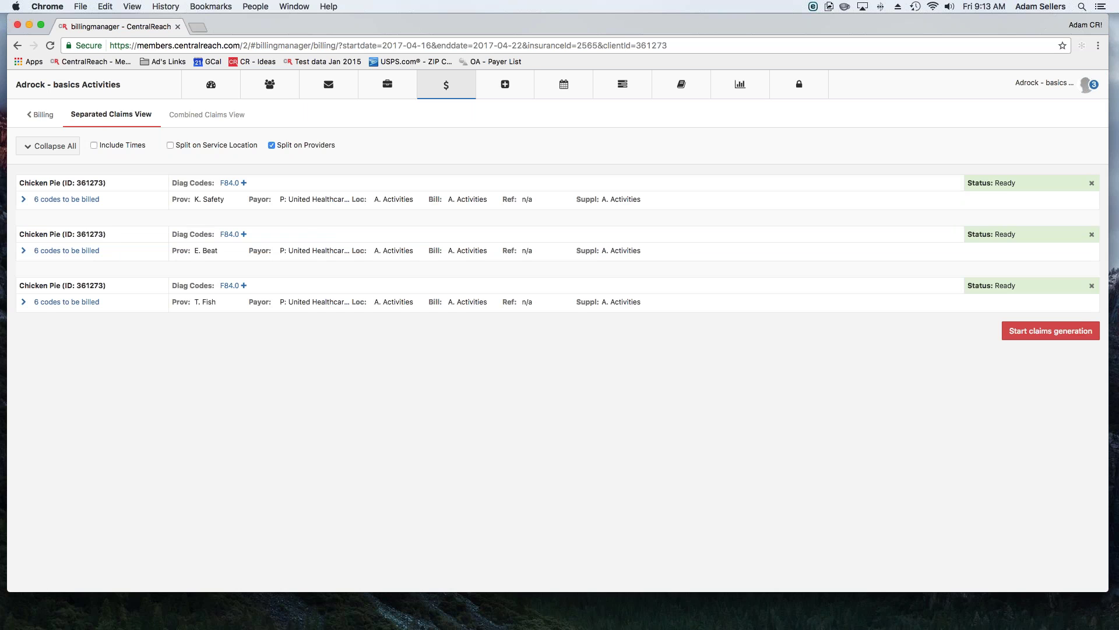
pyautogui.click(47, 150)
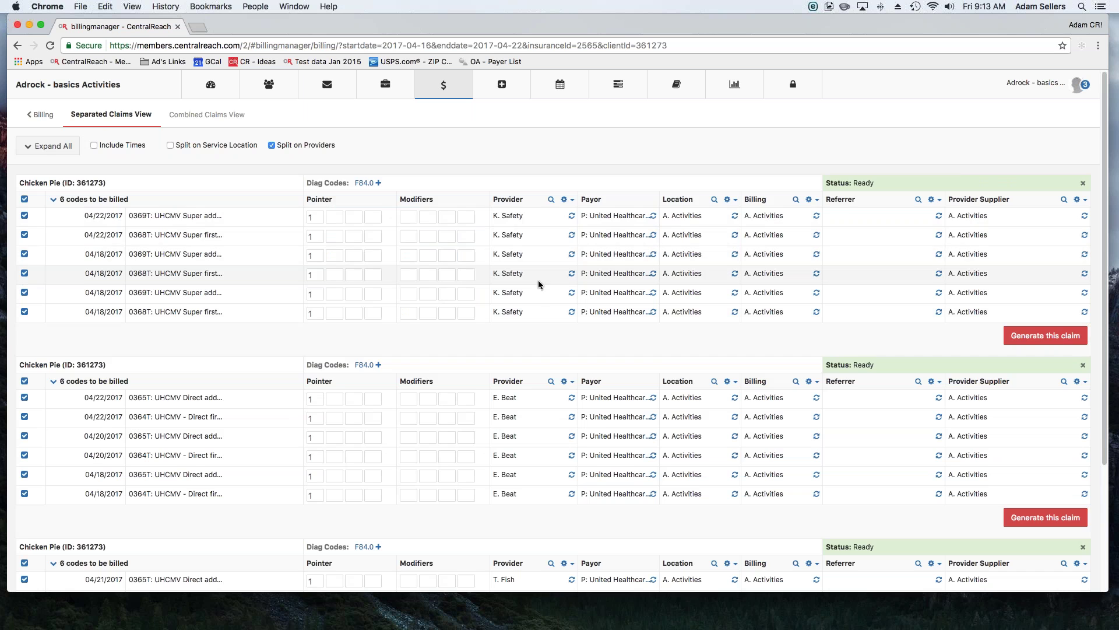
# Step: Examine the service dates, codes and providers in each of the separated claims
pyautogui.scroll(-5, 538, 280)
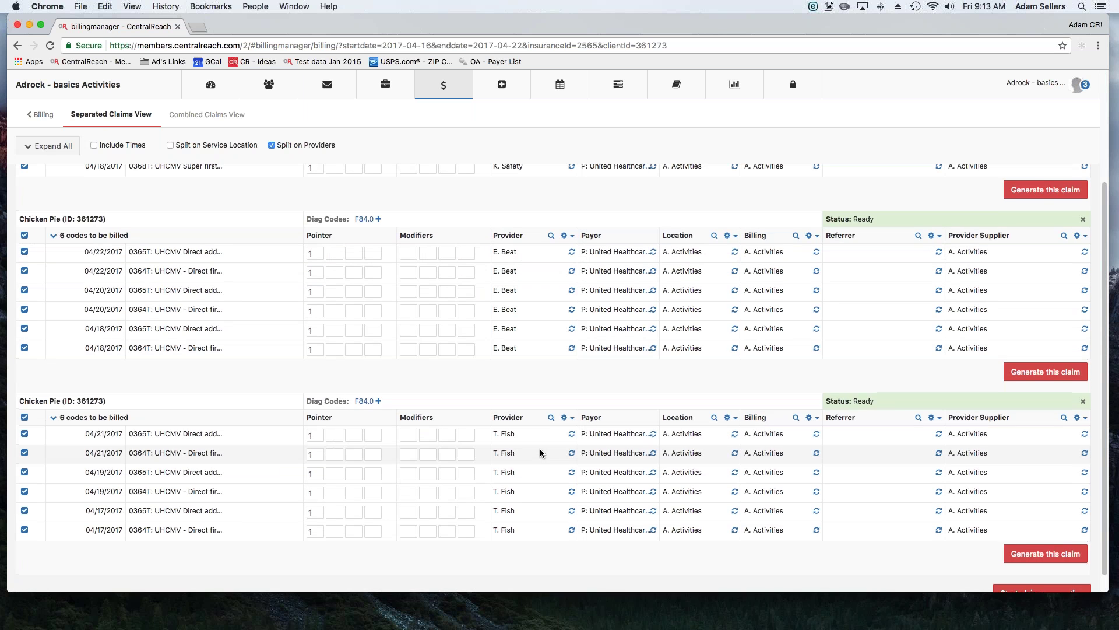
pyautogui.scroll(1, 541, 446)
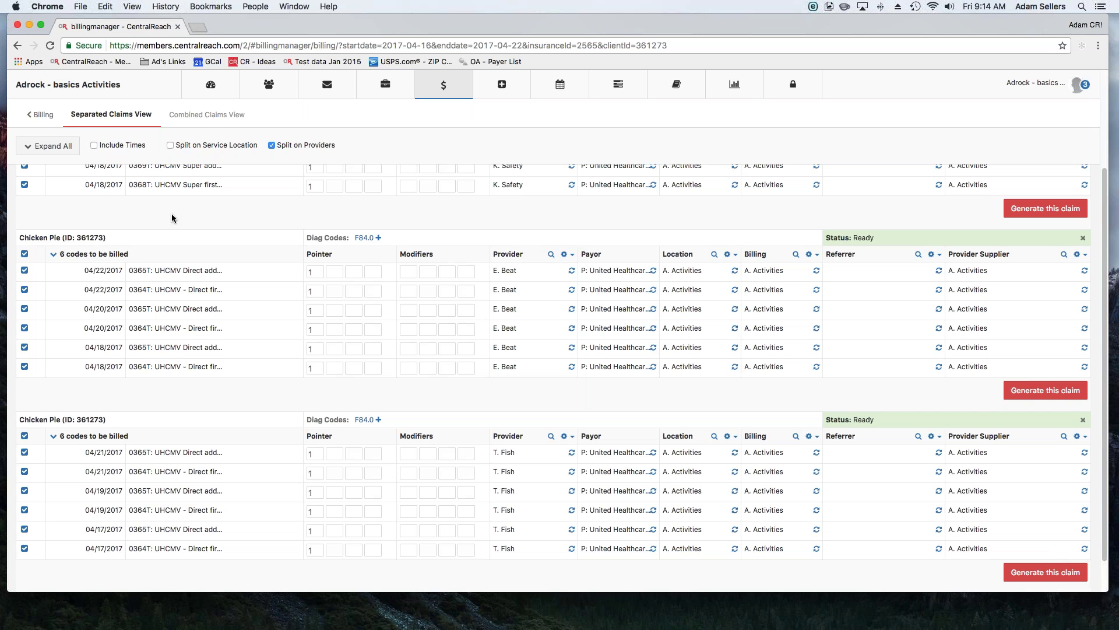
pyautogui.scroll(3, 254, 241)
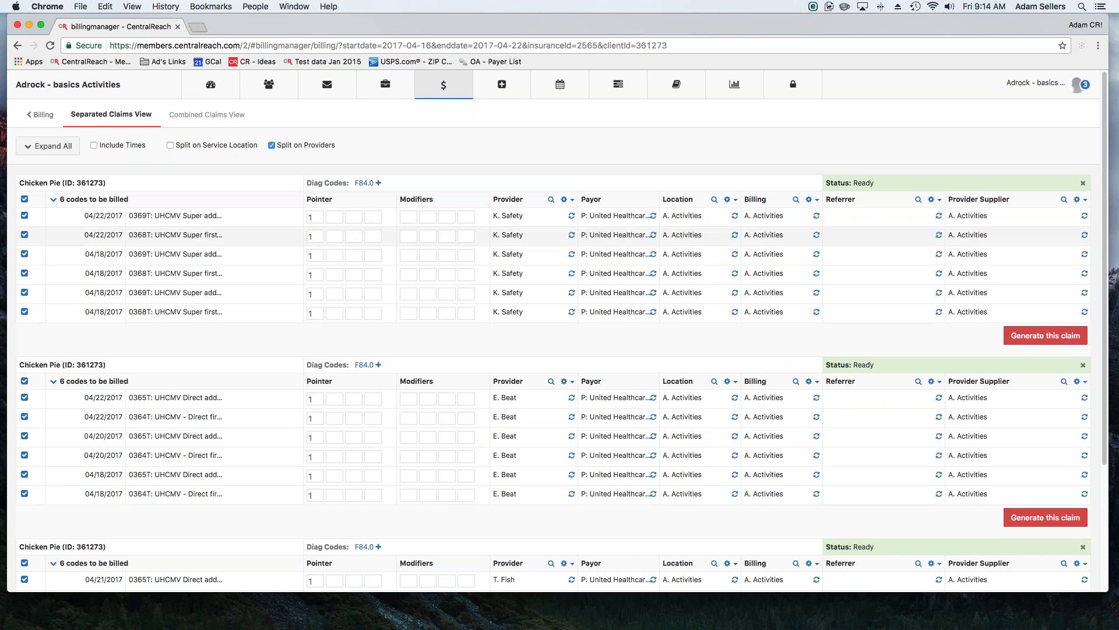
pyautogui.scroll(-4, 491, 336)
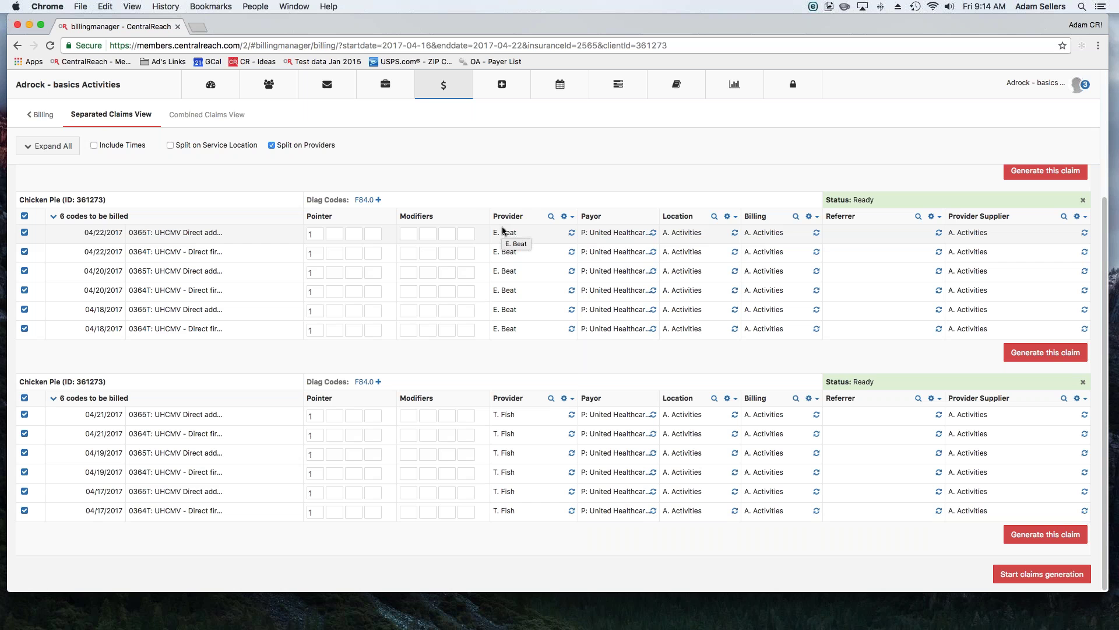
pyautogui.scroll(3, 503, 230)
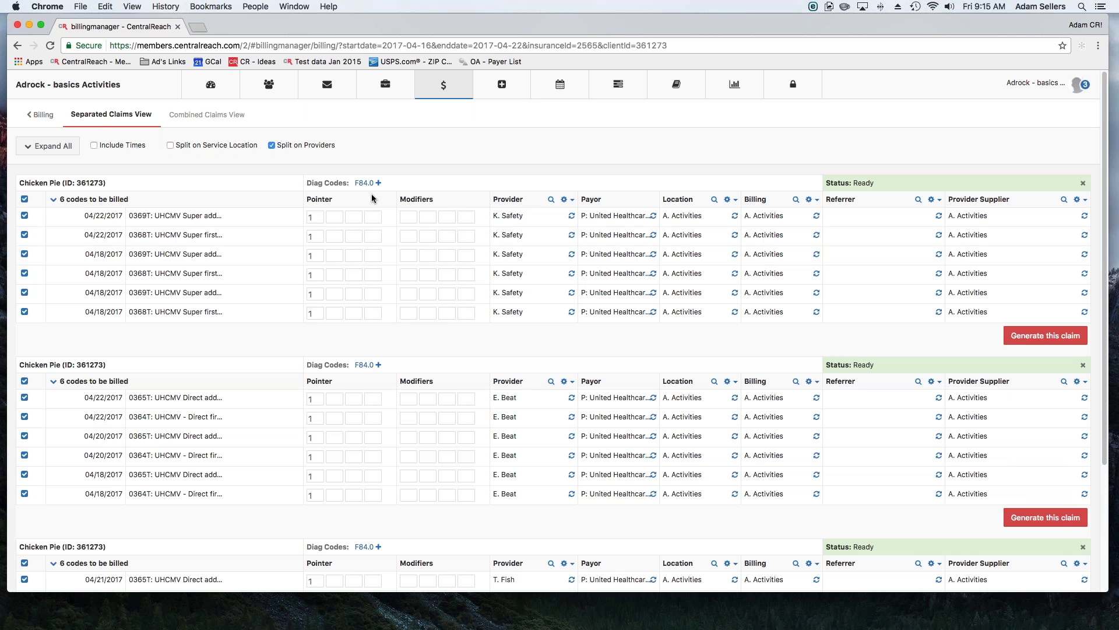
pyautogui.scroll(-3, 560, 326)
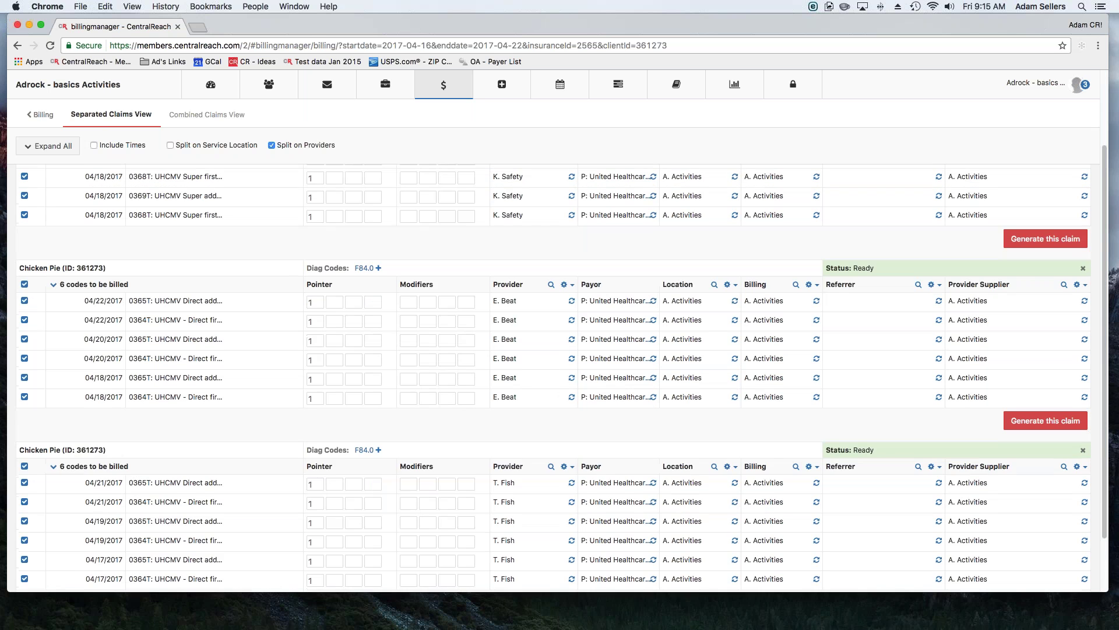
pyautogui.scroll(3, 560, 326)
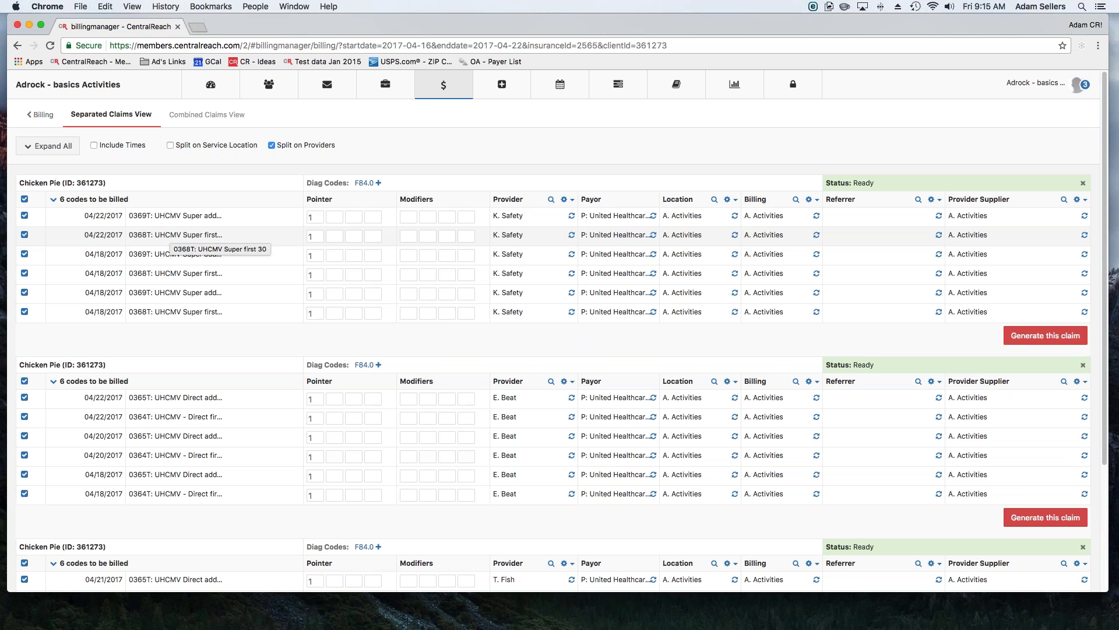
pyautogui.scroll(-1, 198, 241)
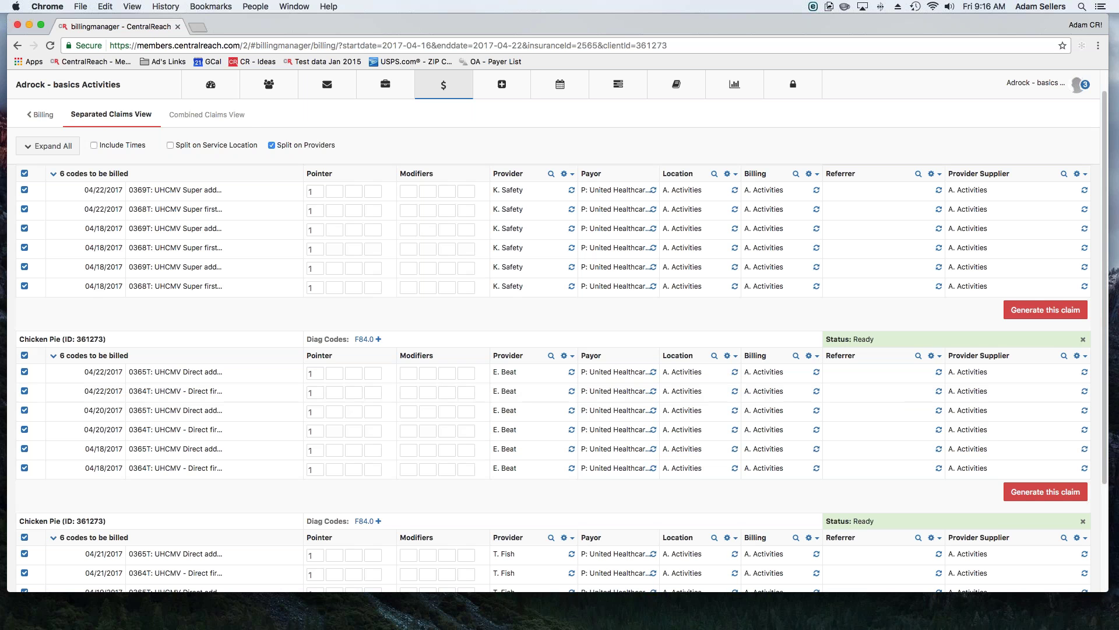
# Step: Switch to the combined claims view and inspect the billing entries combined under code 0368T on 04/18/2017
pyautogui.click(204, 117)
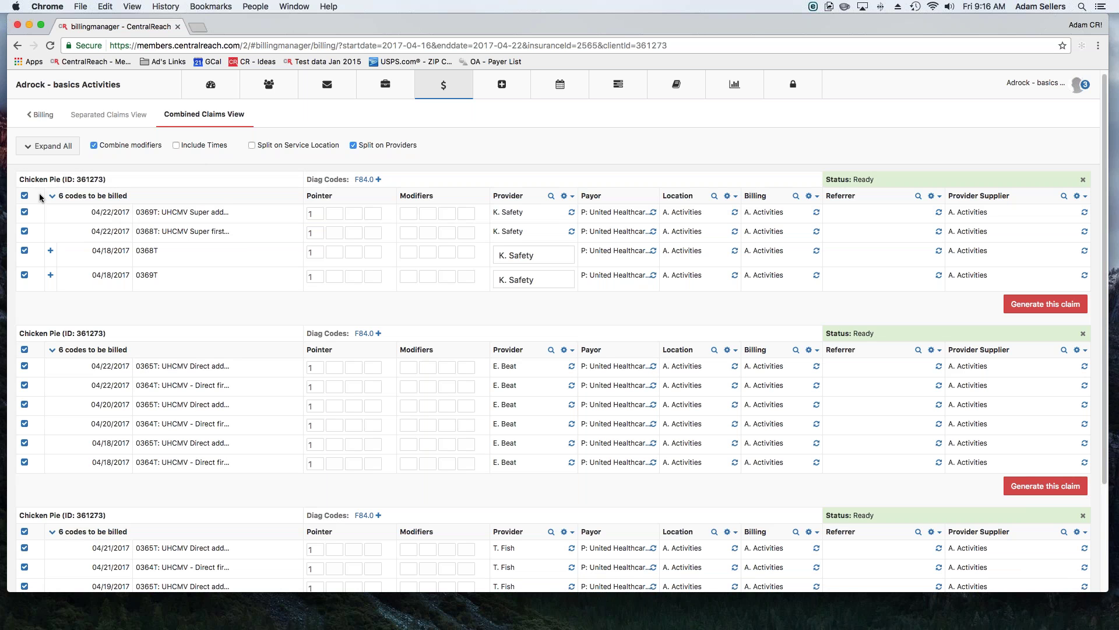
pyautogui.moveTo(166, 249); pyautogui.dragTo(131, 250)
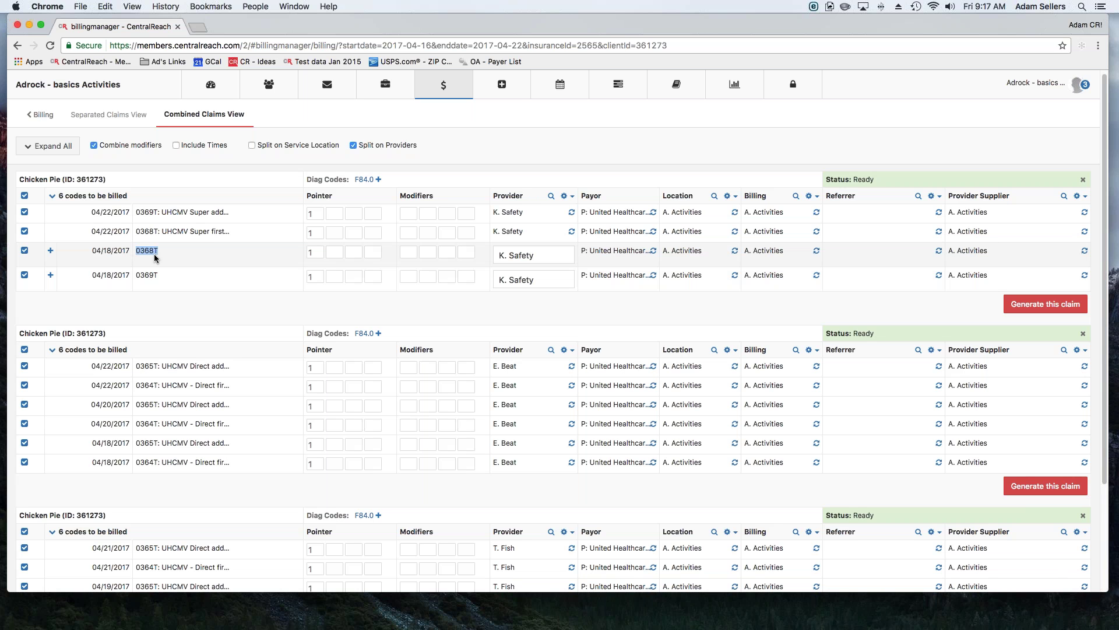
pyautogui.click(50, 250)
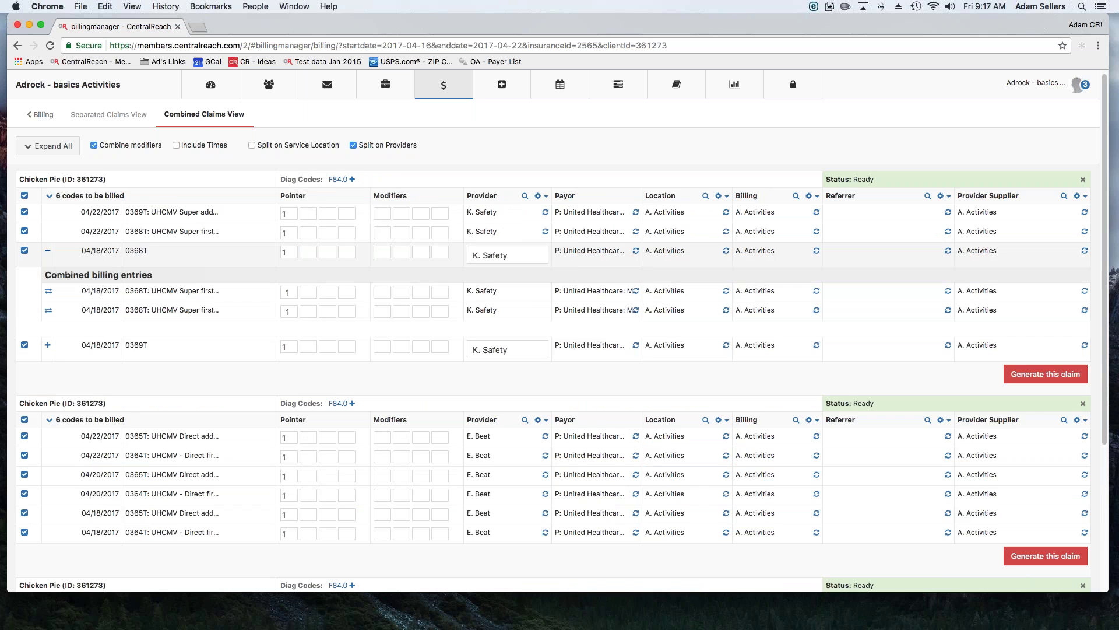
pyautogui.click(48, 250)
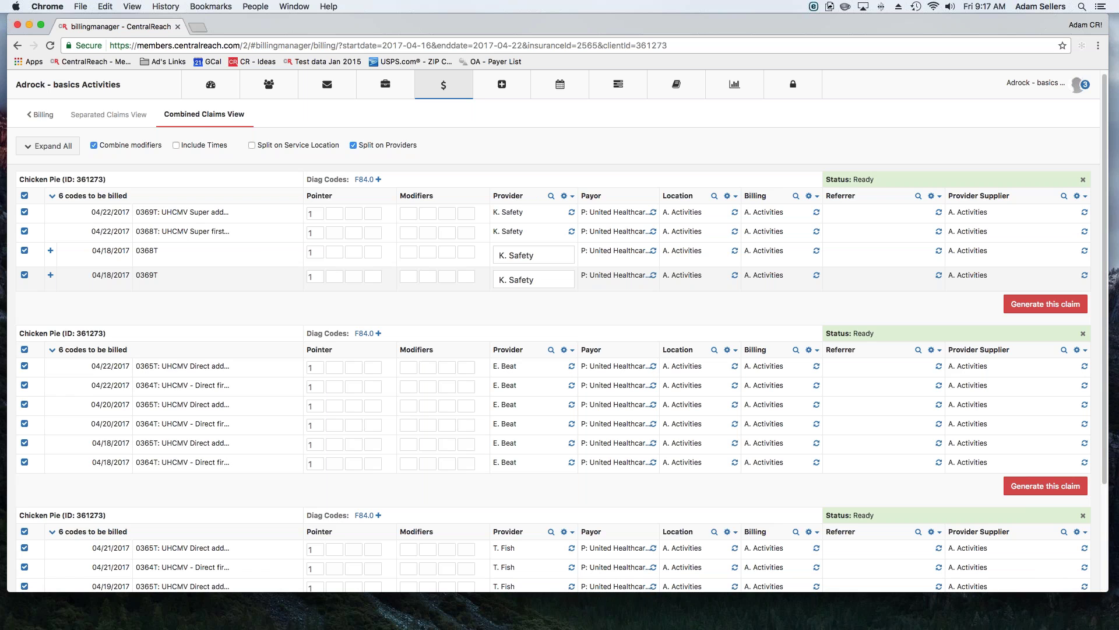
pyautogui.scroll(-3, 560, 373)
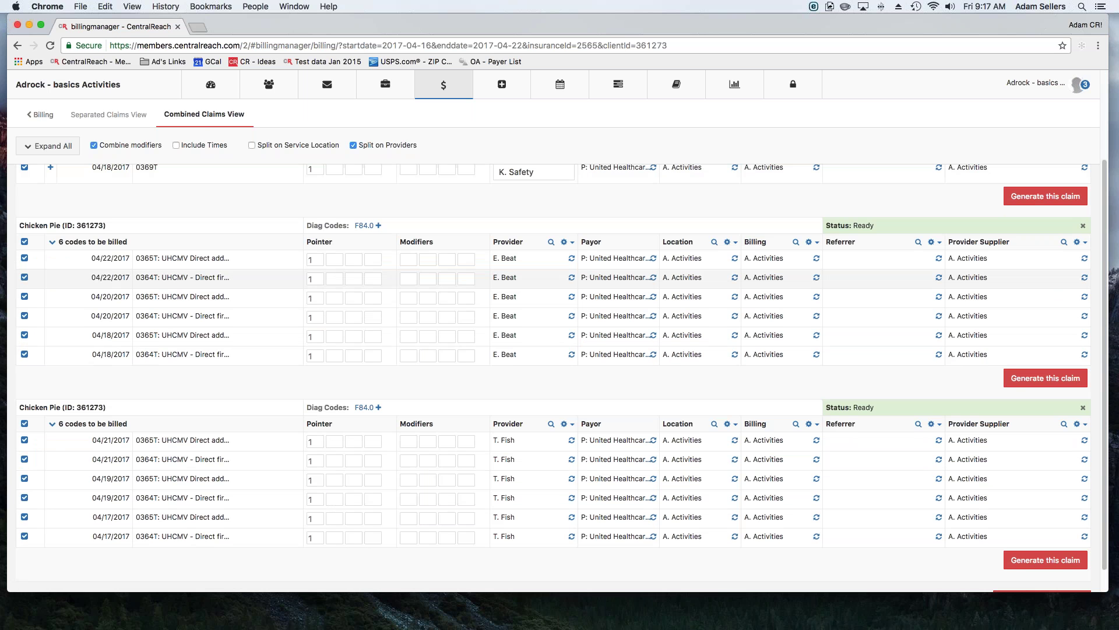
pyautogui.scroll(3, 560, 373)
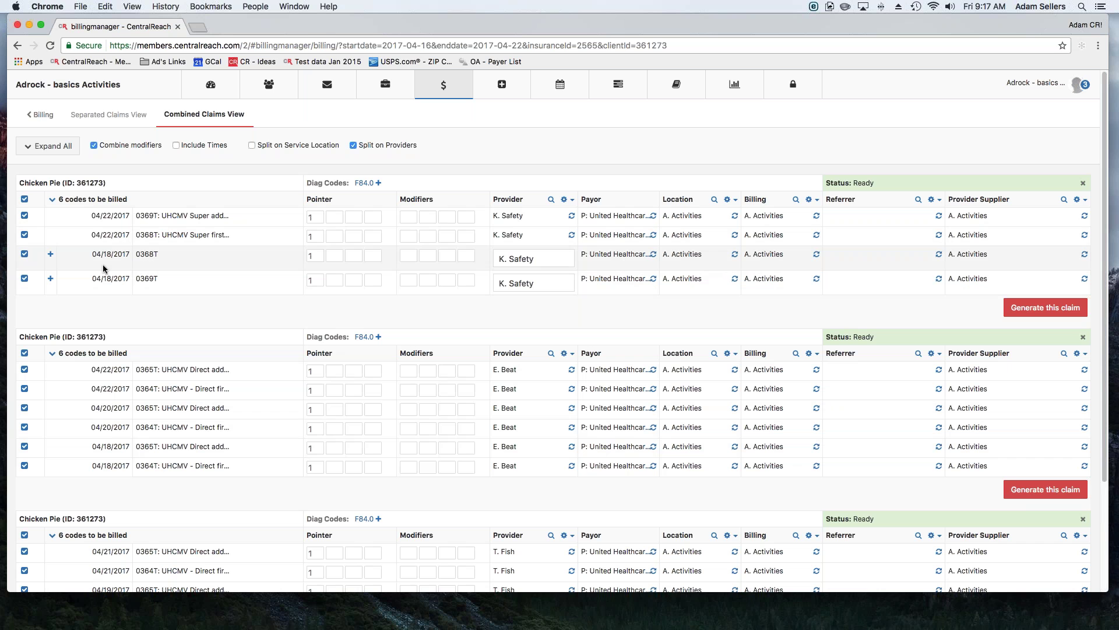
# Step: Exclude all codes of the first claim from export and check its status
pyautogui.click(24, 200)
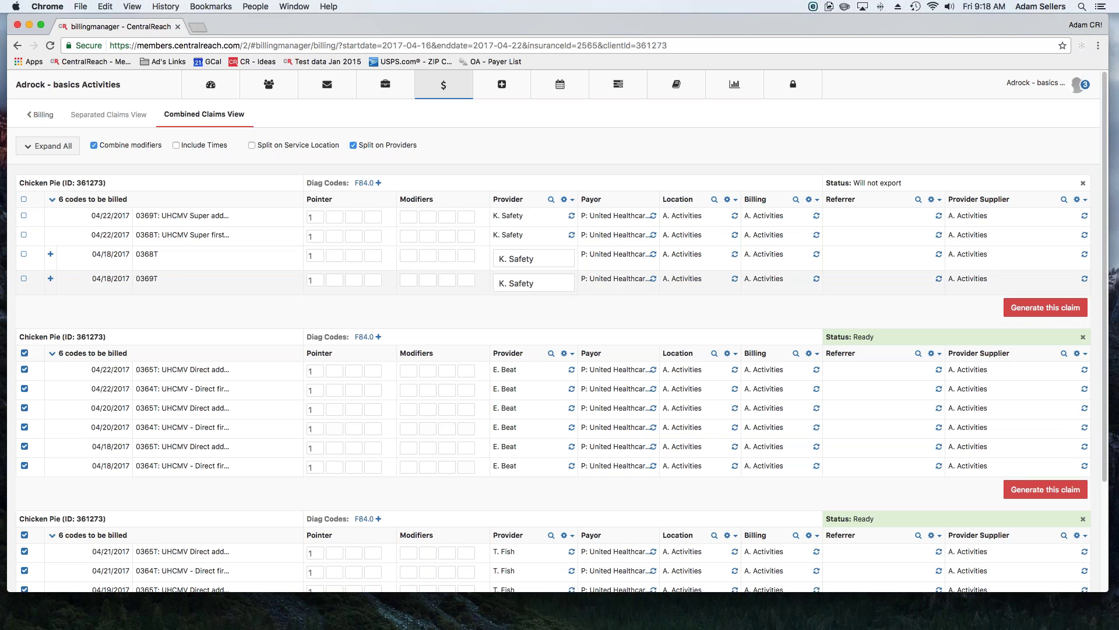
pyautogui.moveTo(841, 188); pyautogui.dragTo(921, 185)
pyautogui.scroll(-5, 128, 289)
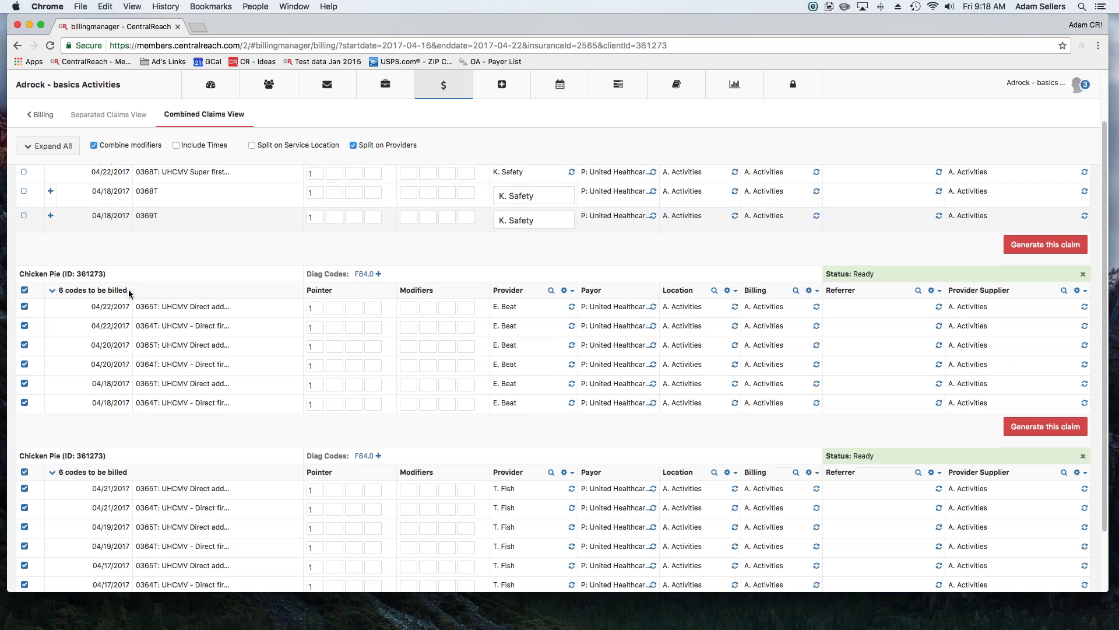
# Step: Compare the second claim's provider and provider supplier, and set its provider supplier to the claim's rendering provider by searching "engl"
pyautogui.scroll(-1, 128, 289)
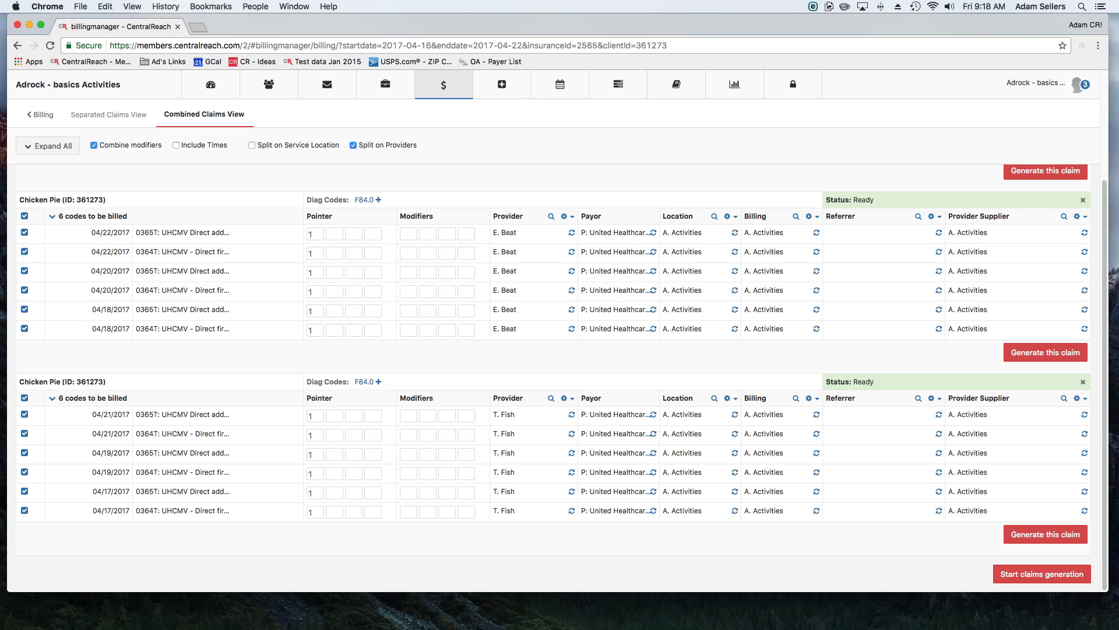
pyautogui.moveTo(1011, 217); pyautogui.dragTo(948, 216)
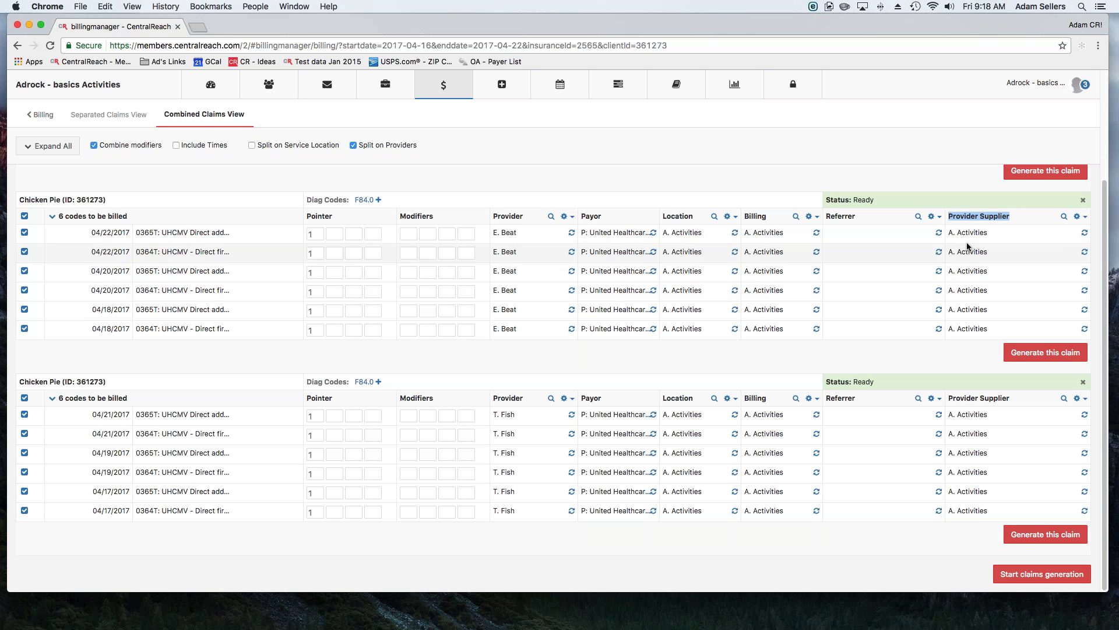
pyautogui.moveTo(523, 217); pyautogui.dragTo(494, 216)
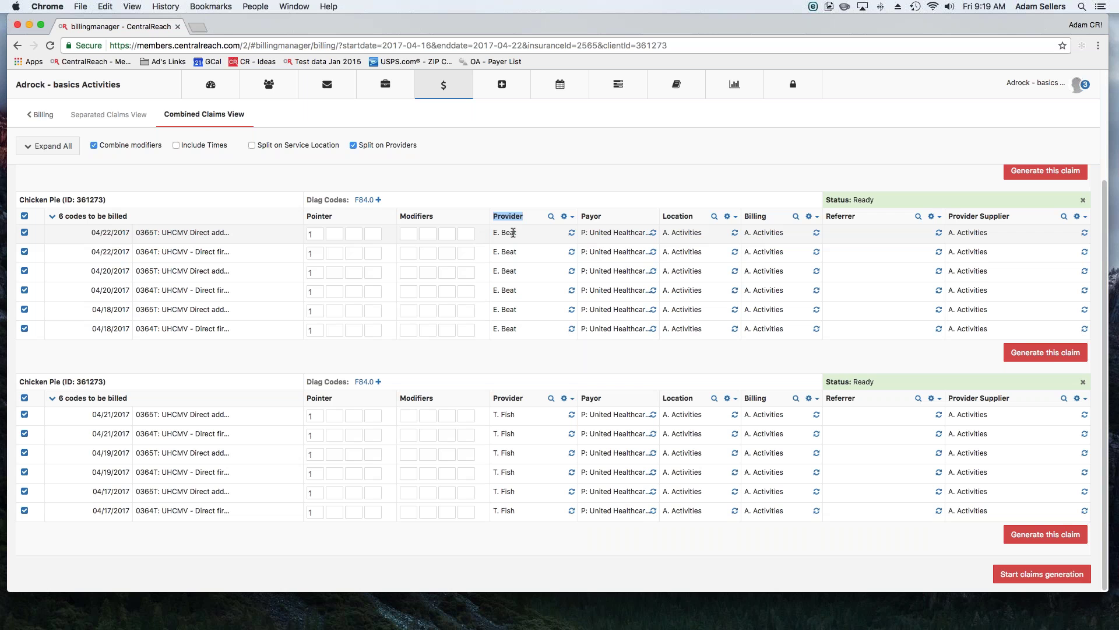
pyautogui.moveTo(502, 233); pyautogui.dragTo(493, 232)
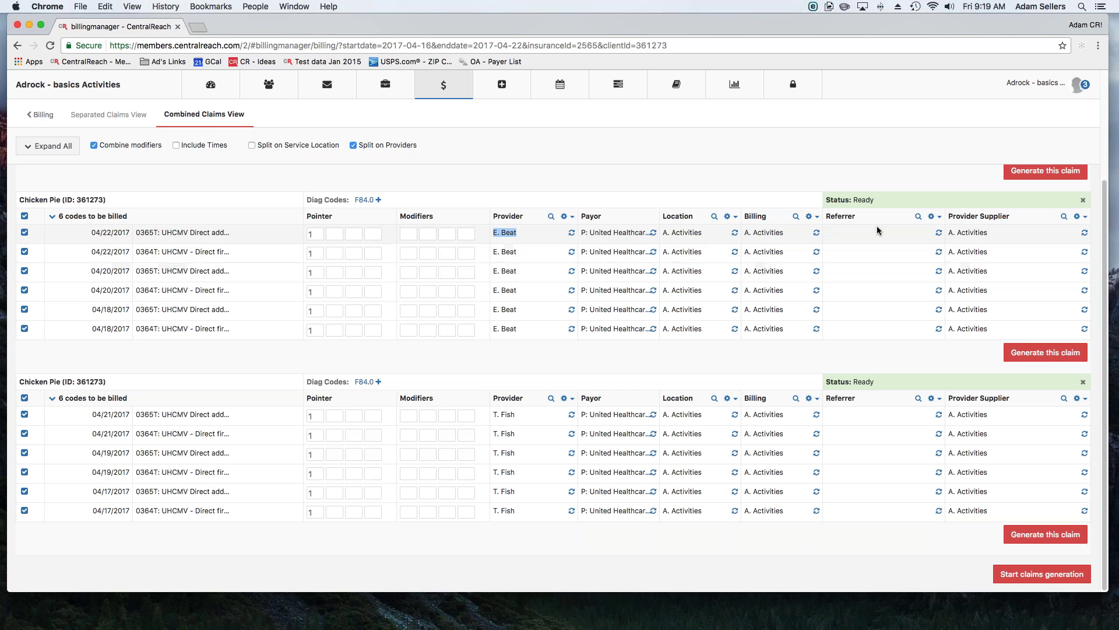
pyautogui.moveTo(988, 233); pyautogui.dragTo(947, 233)
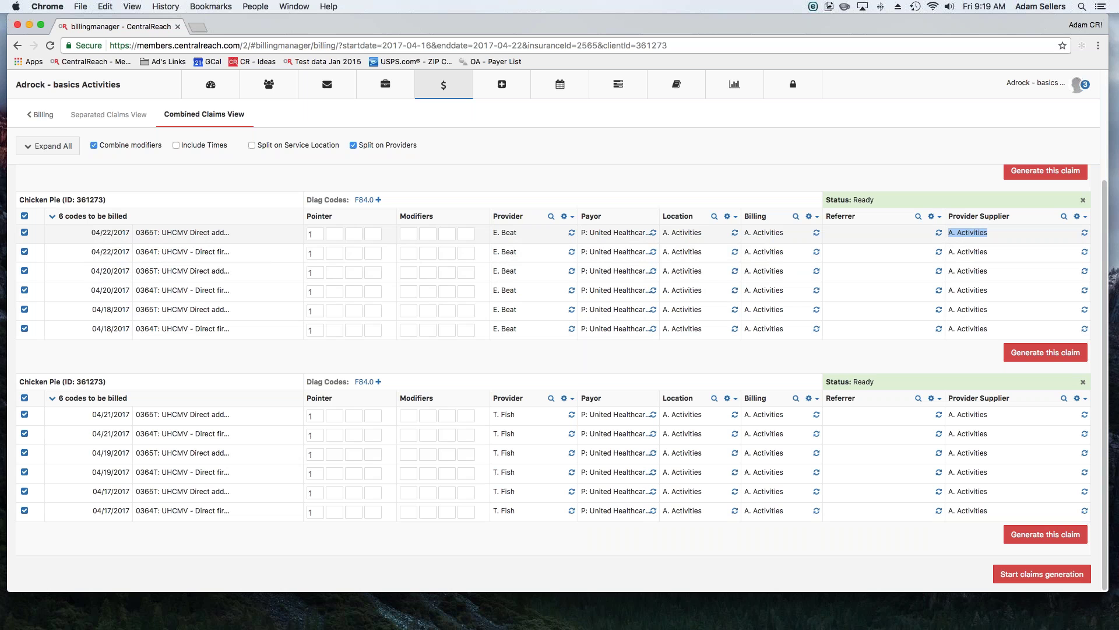
pyautogui.click(1065, 219)
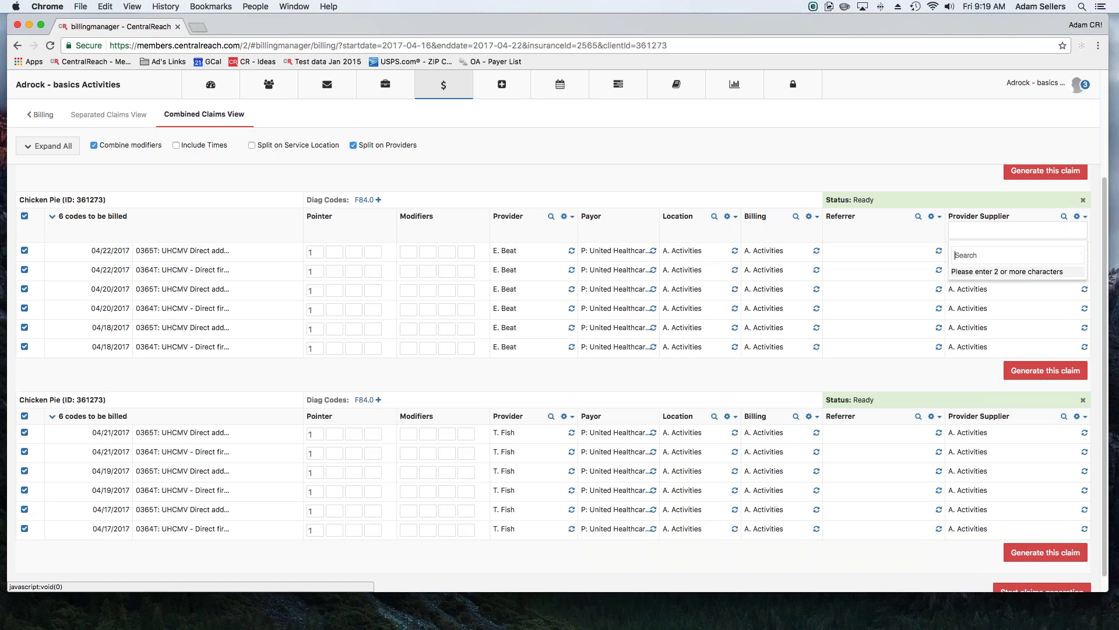
pyautogui.write('engl')
pyautogui.press('Return')
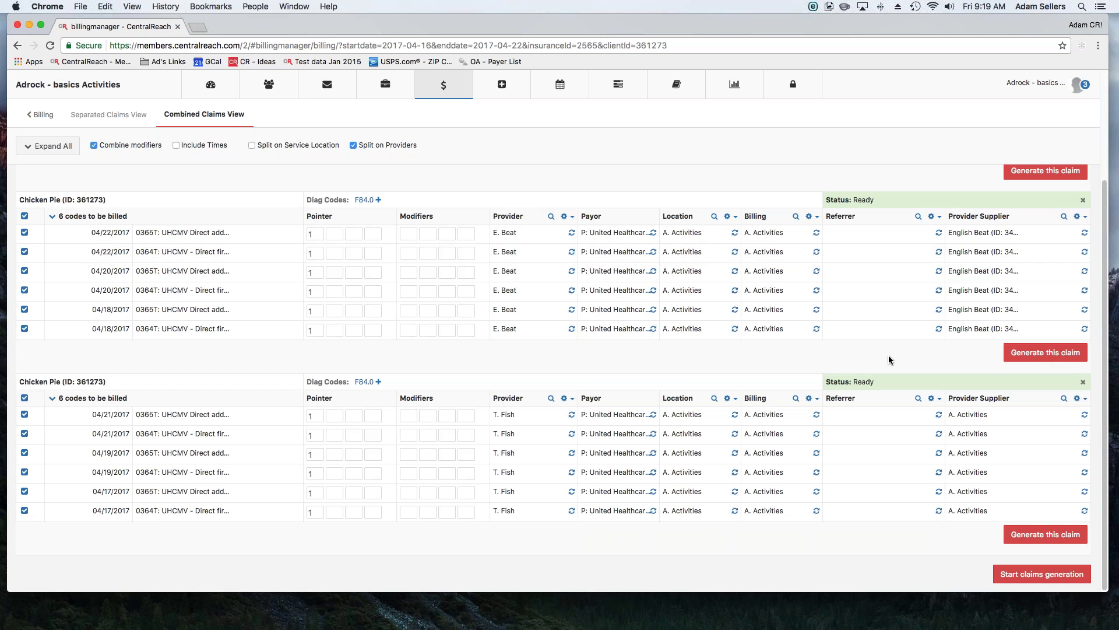
# Step: Sync the last claim's provider to its provider supplier and start generating all ready claims
pyautogui.click(565, 399)
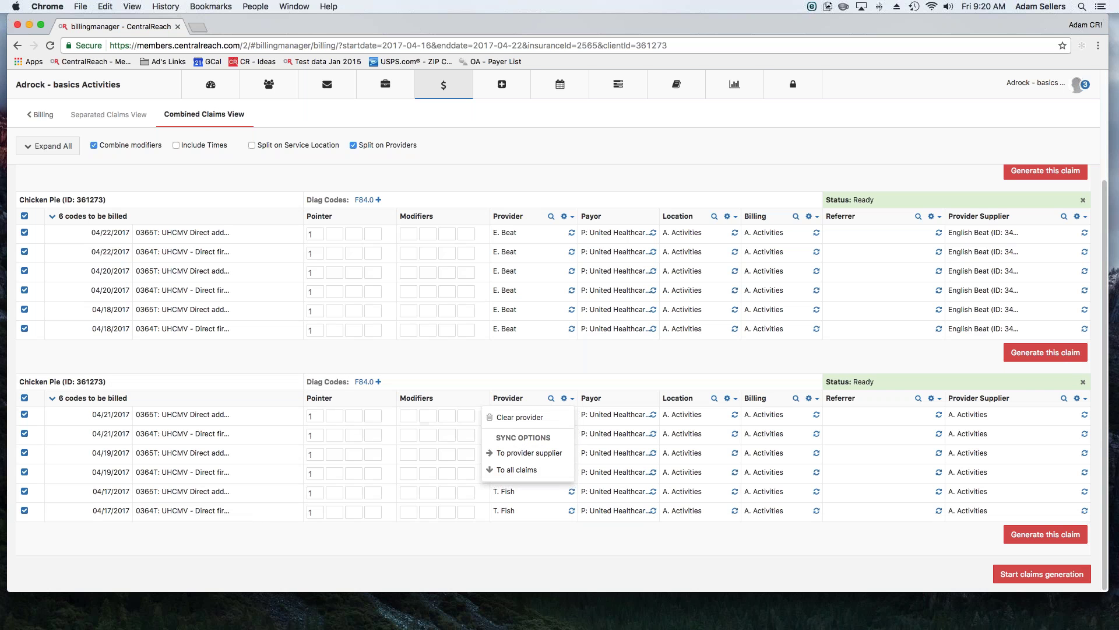
pyautogui.click(537, 457)
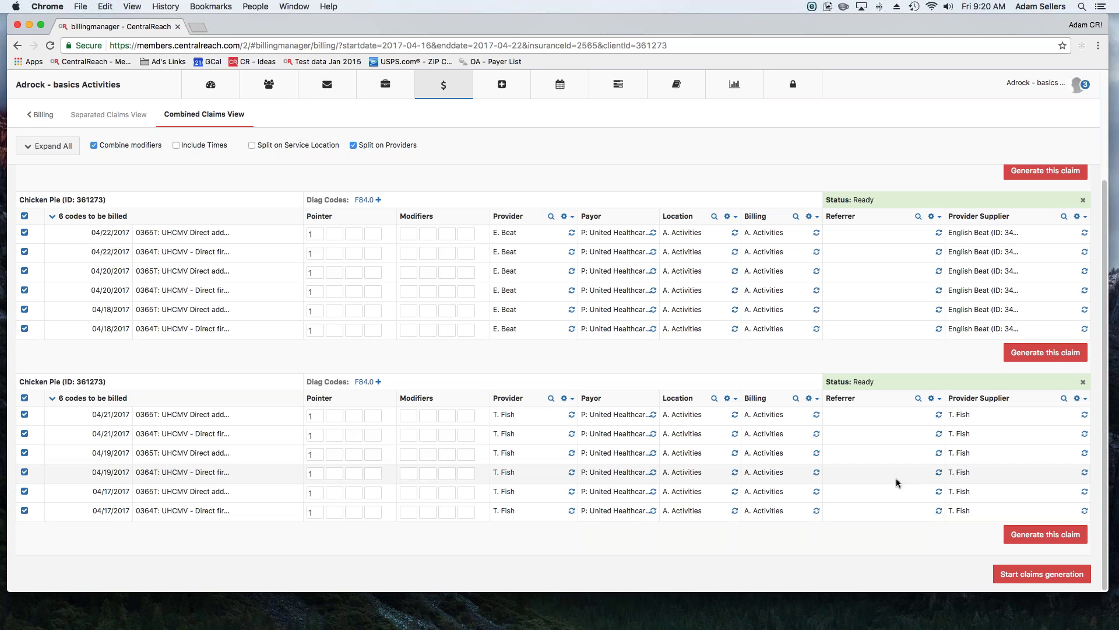
pyautogui.click(1031, 574)
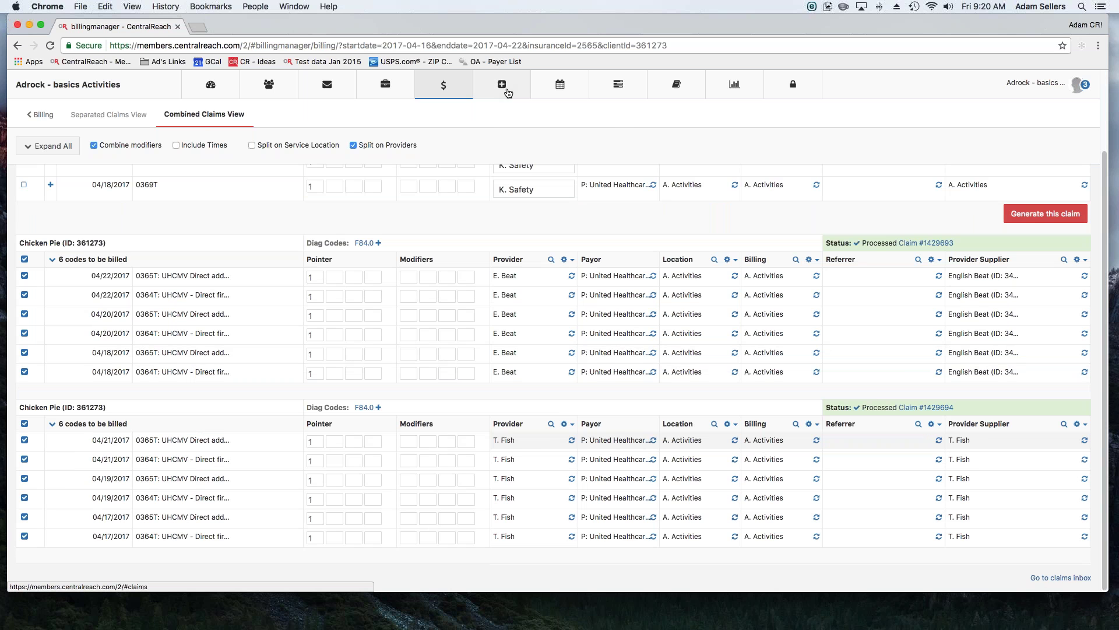
# Step: Open the claims list in a separate tab and check the newly generated claims
pyautogui.moveTo(507, 90)
pyautogui.keyDown('super'); pyautogui.click(514, 130); pyautogui.keyUp('super')
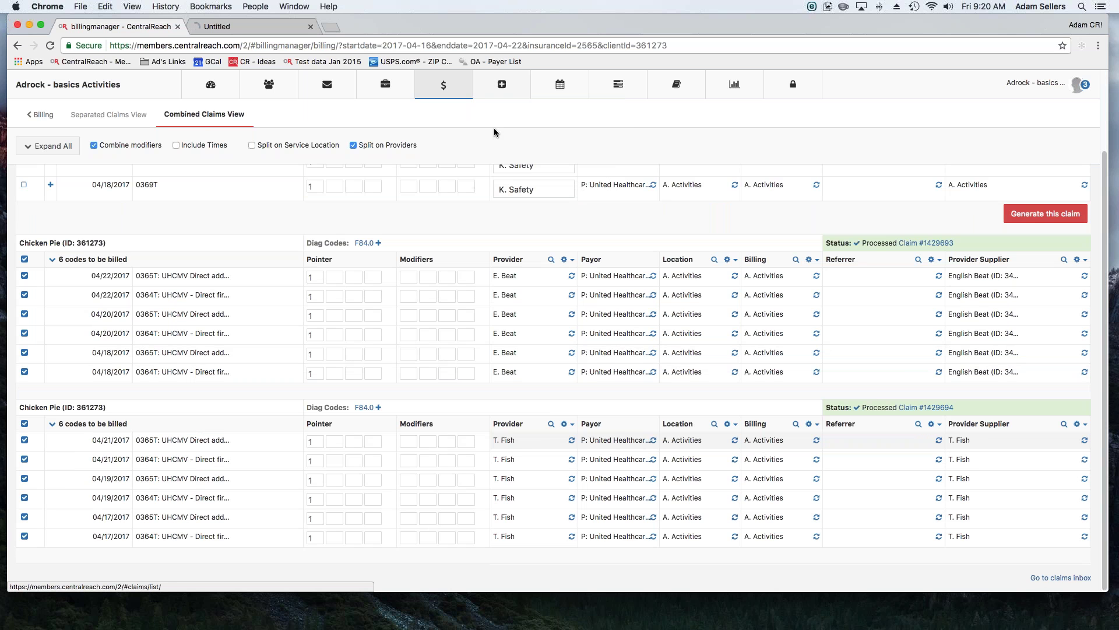
pyautogui.click(270, 29)
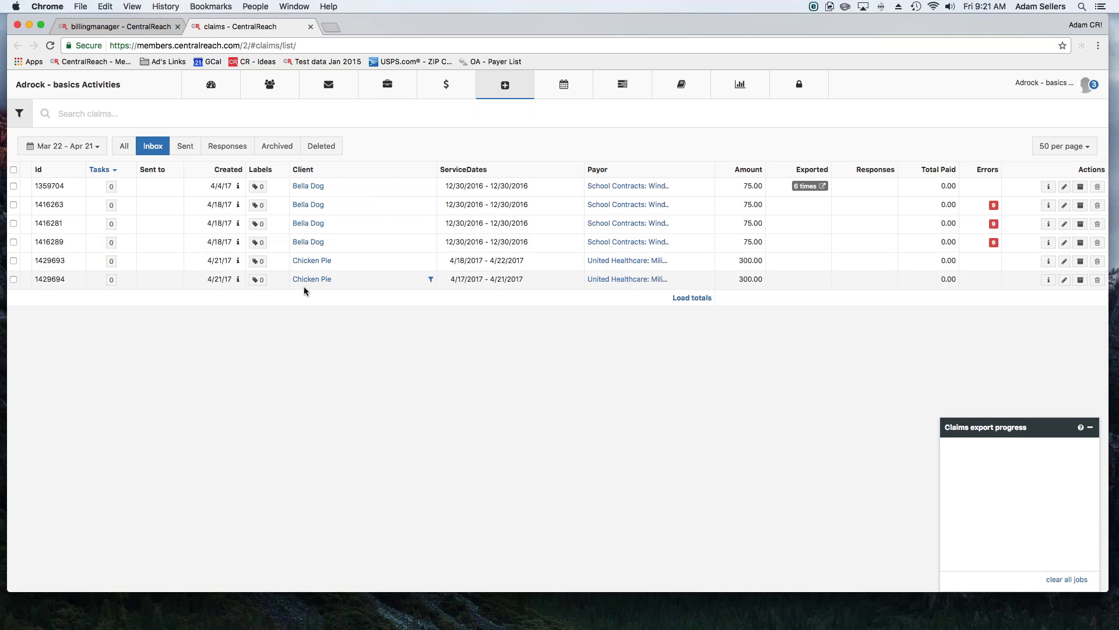
# Step: Return to the billing manager's entries list and bulk-merge the selected billing entries again
pyautogui.click(131, 25)
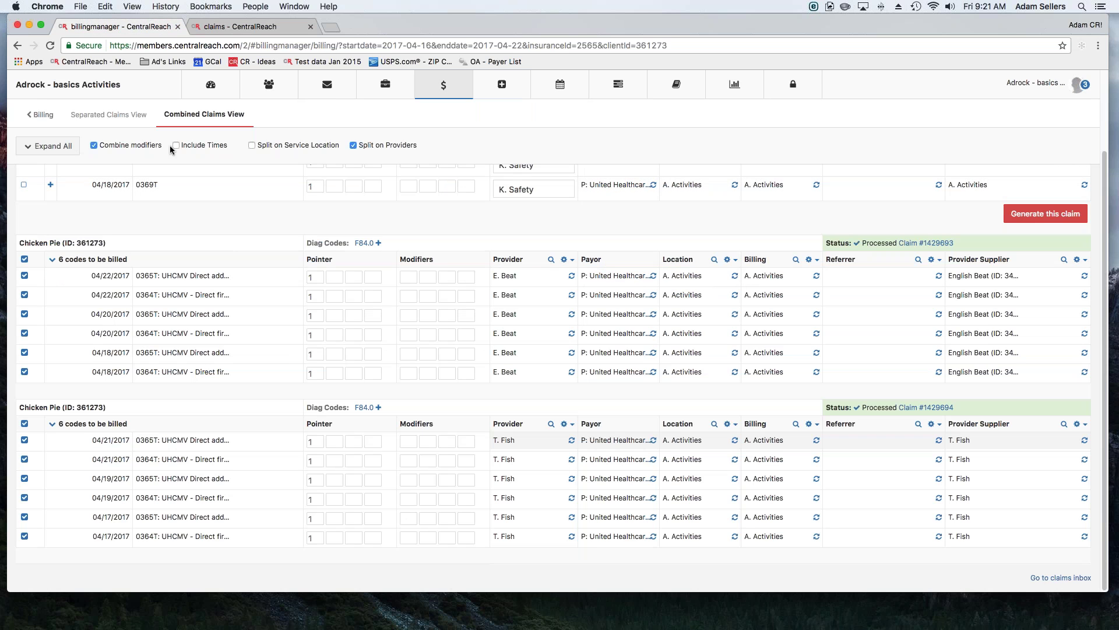
pyautogui.moveTo(170, 145); pyautogui.dragTo(228, 145)
pyautogui.click(130, 116)
pyautogui.click(44, 114)
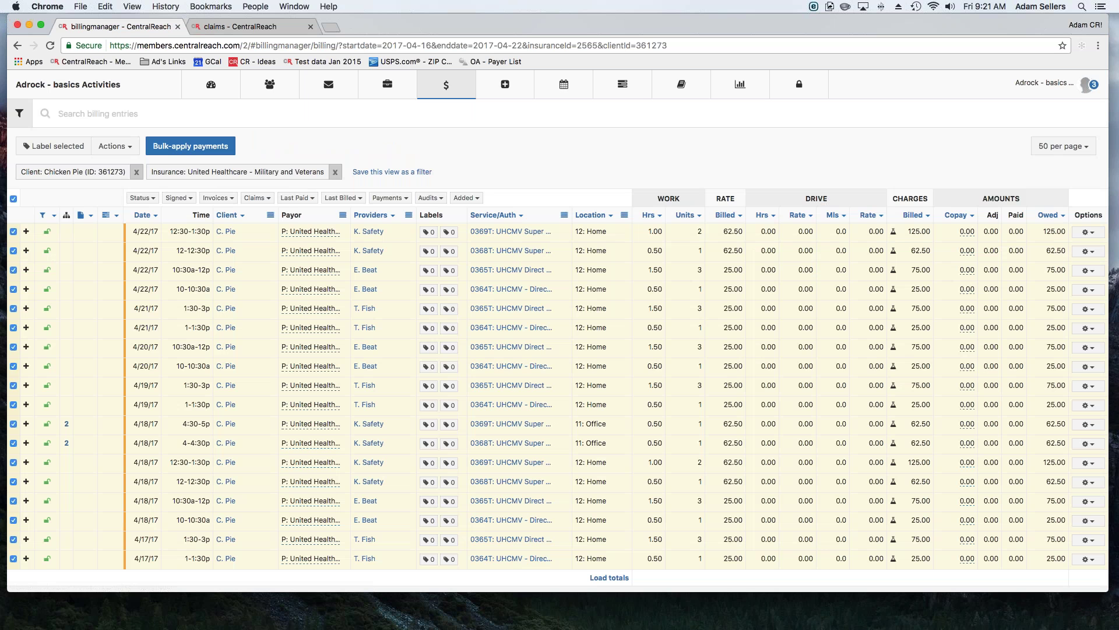
pyautogui.click(121, 147)
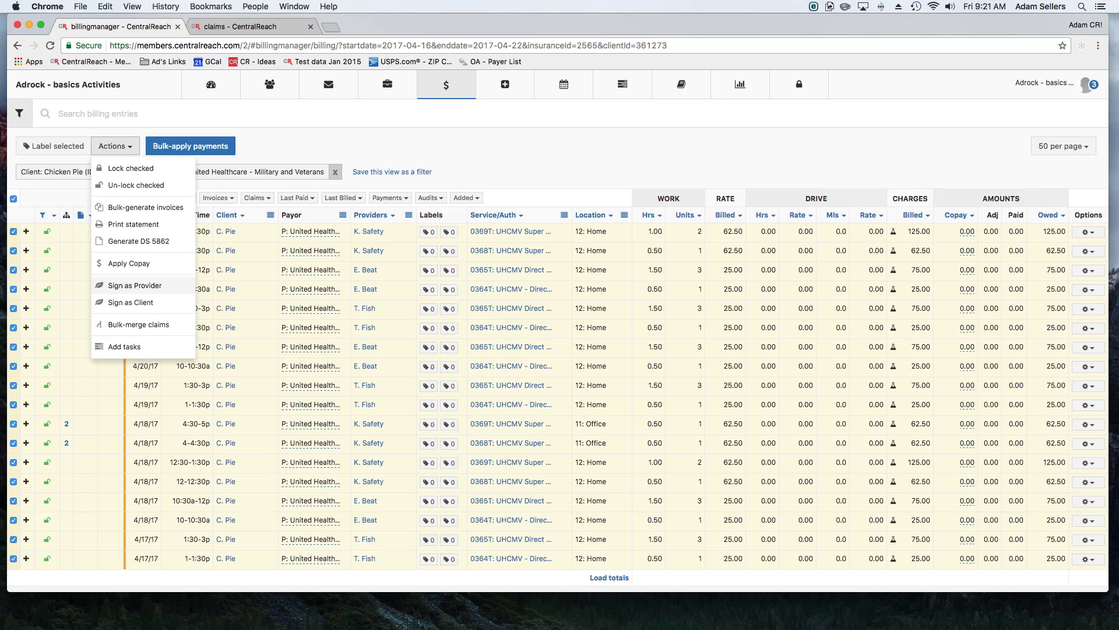
pyautogui.click(140, 326)
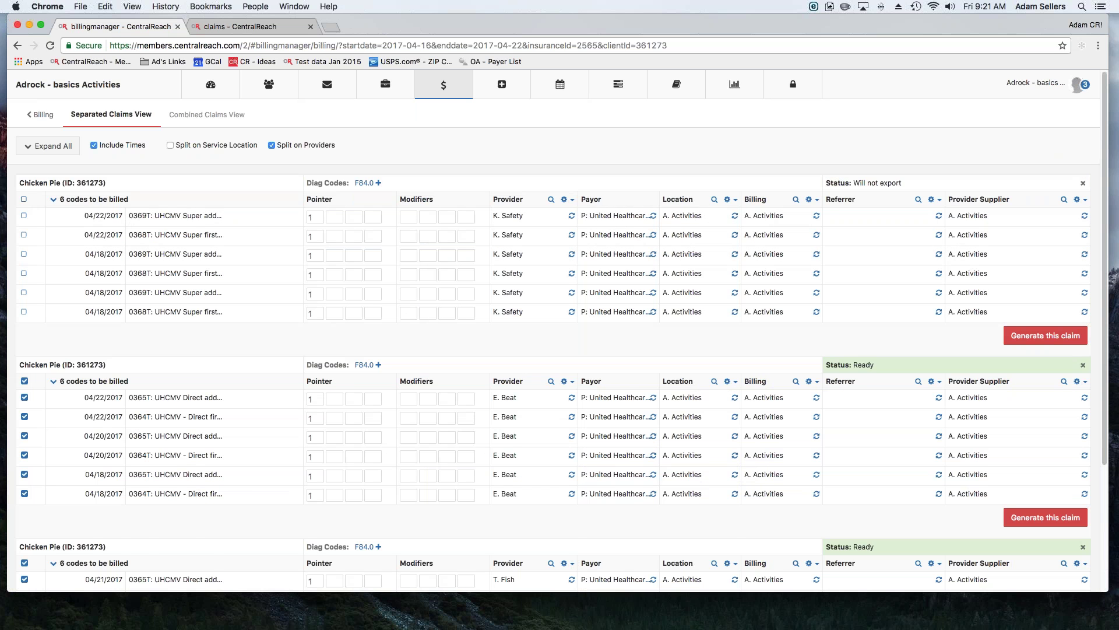
# Step: Exclude all codes of the last separated claim from export and sync the second claim's provider to its provider supplier
pyautogui.scroll(-5, 26, 425)
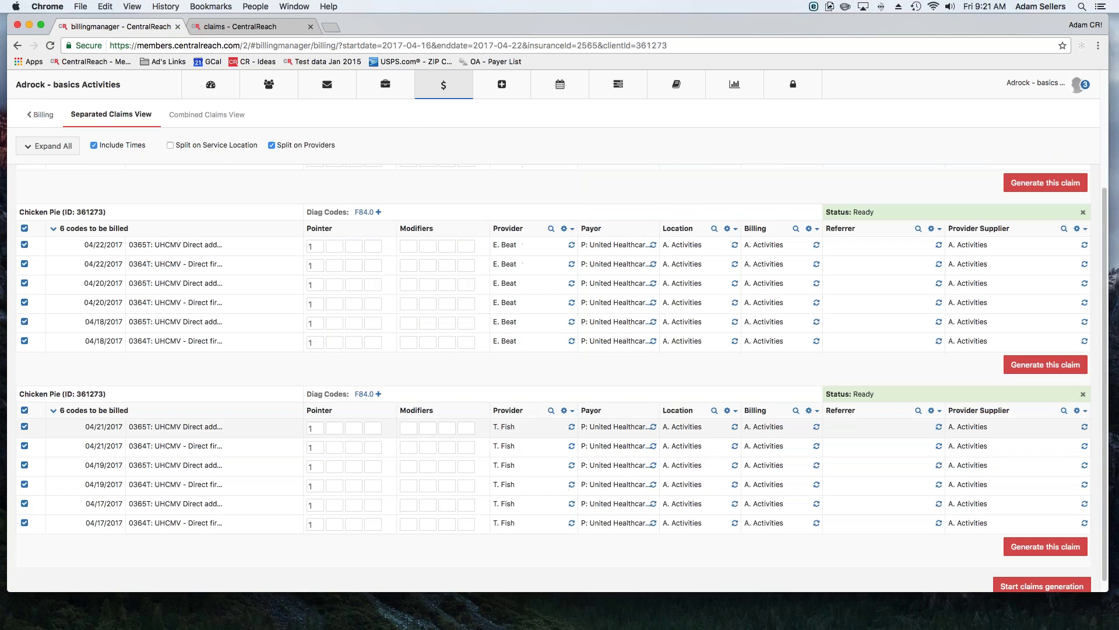
pyautogui.click(23, 411)
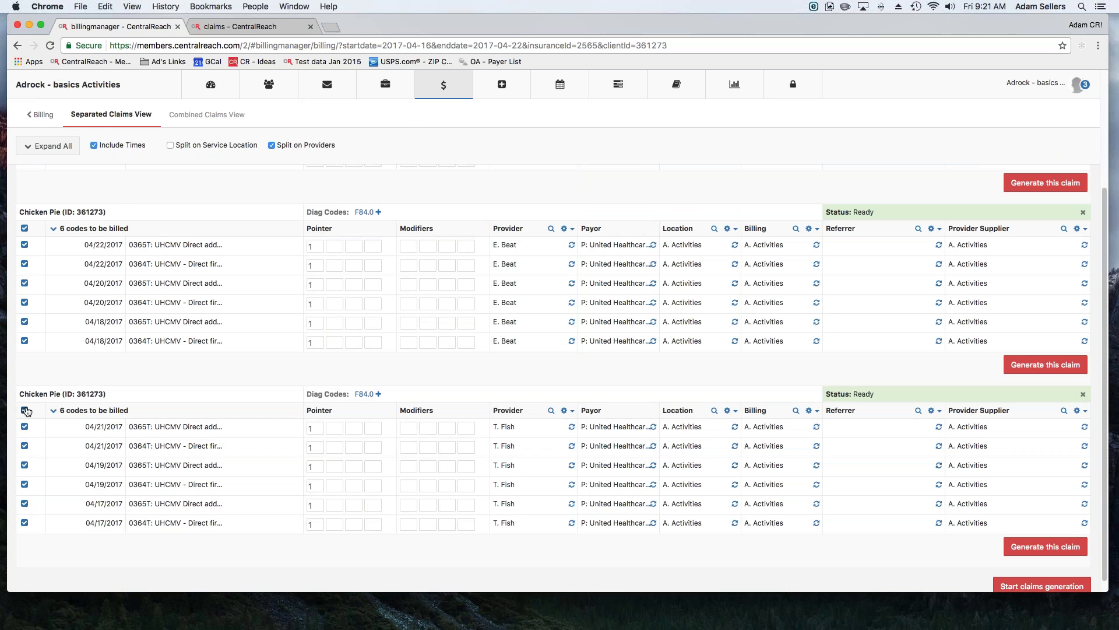
pyautogui.click(563, 228)
pyautogui.click(519, 283)
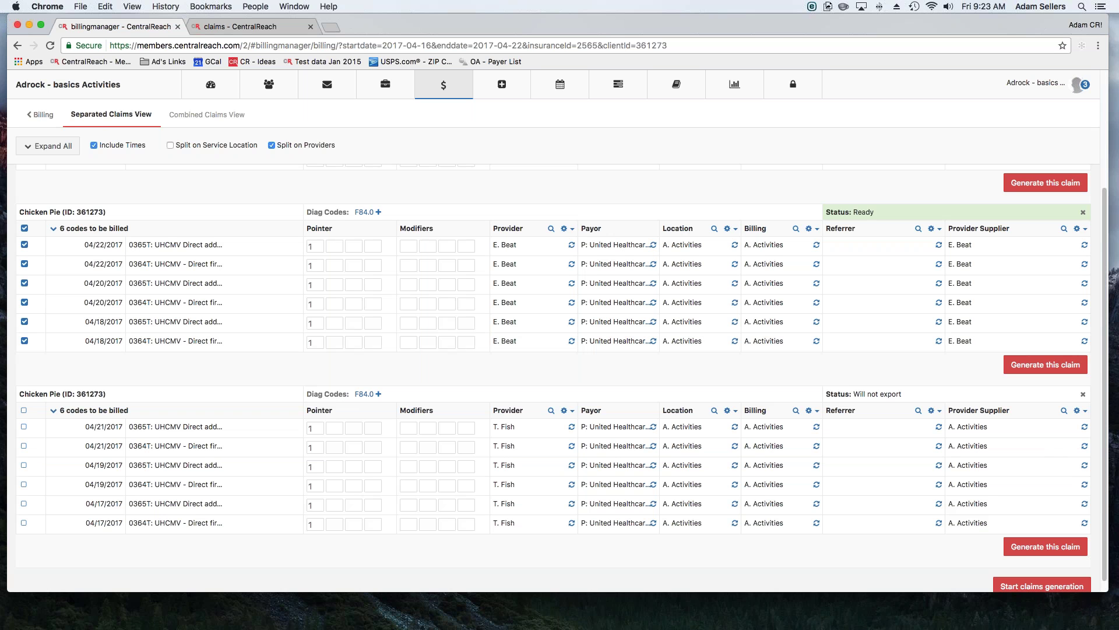
# Step: Generate only the second separated claim and open the processed claim in the claim editor
pyautogui.click(1046, 363)
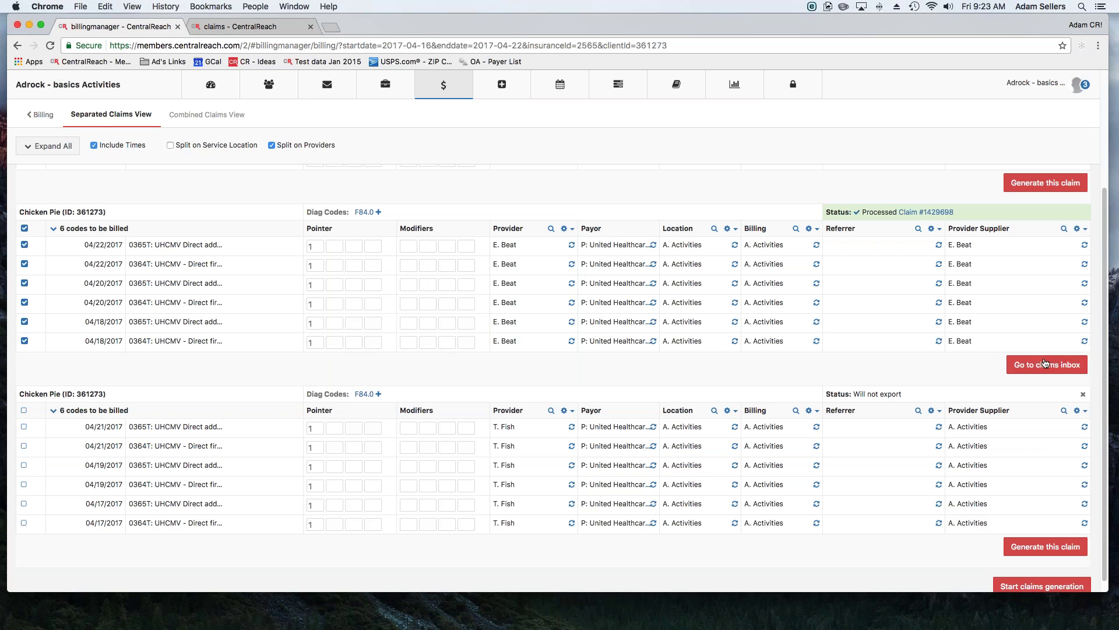
pyautogui.click(937, 213)
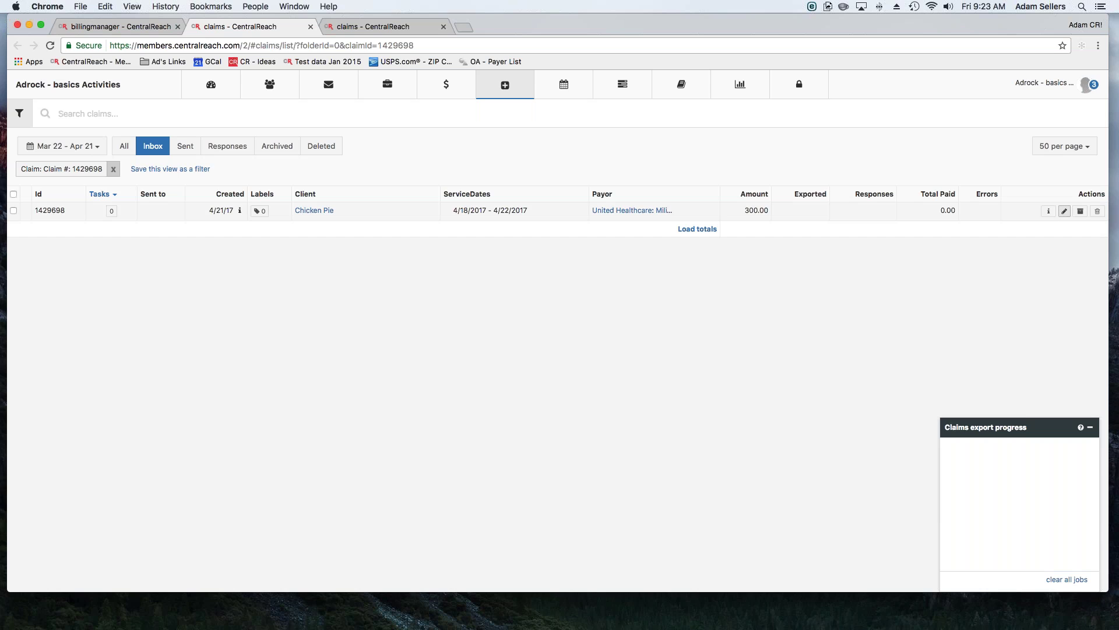
pyautogui.click(1065, 211)
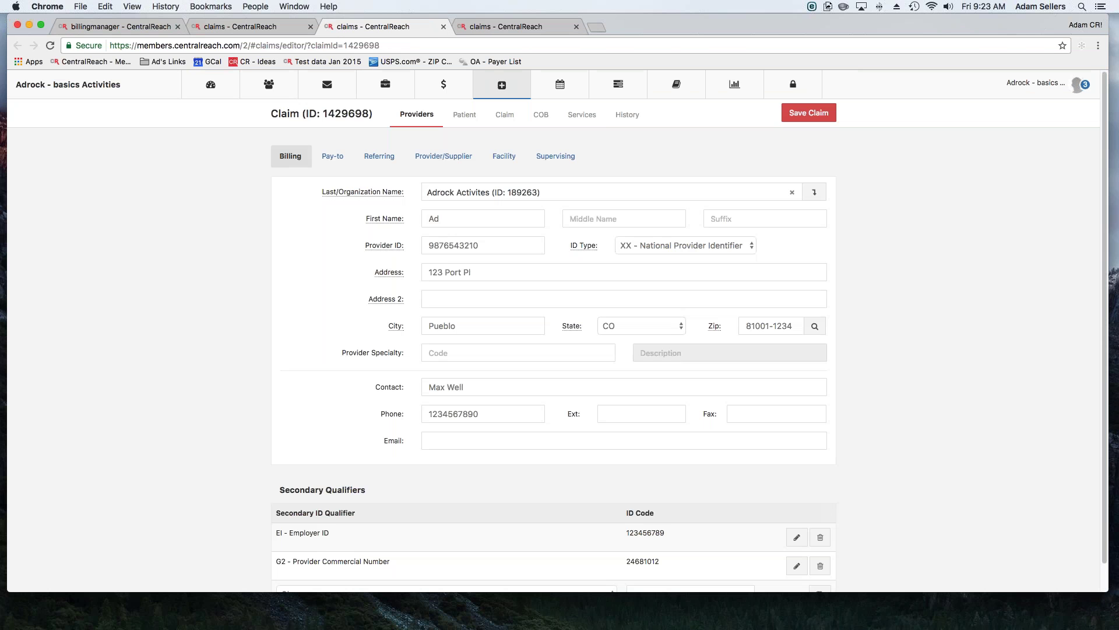
# Step: Examine the claim's service lines, checking the session times in the notes of the first and last lines
pyautogui.click(582, 115)
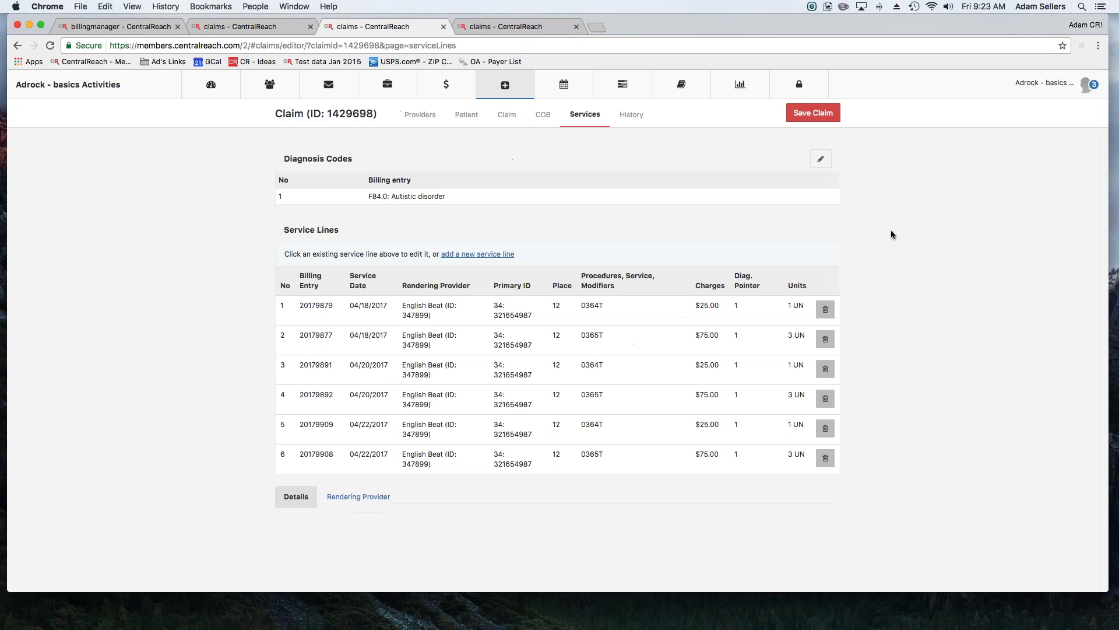
pyautogui.click(533, 312)
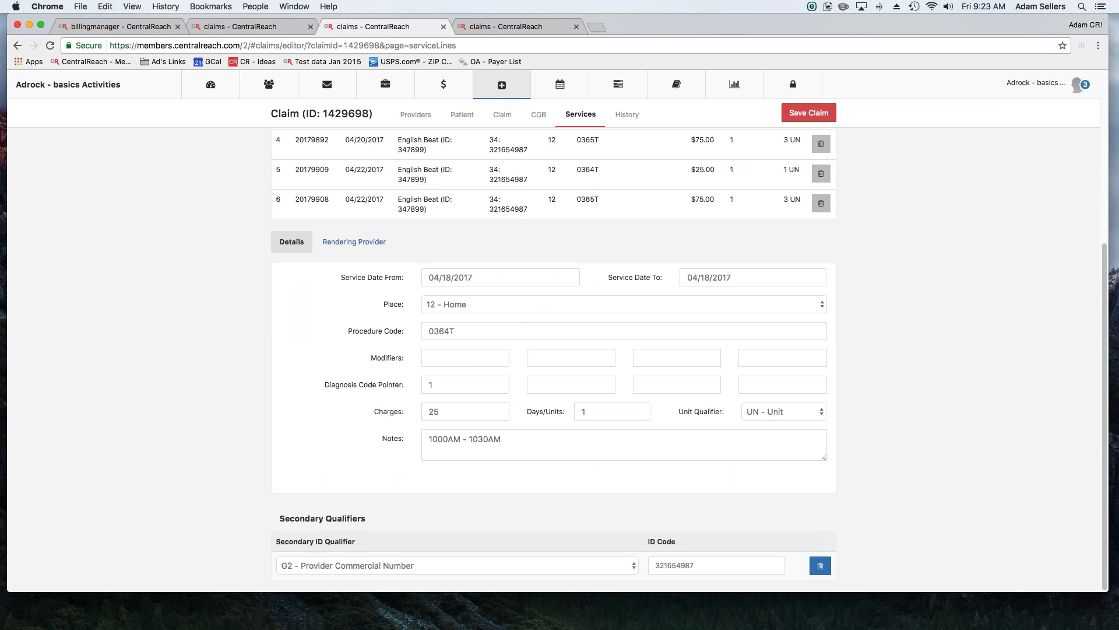
pyautogui.moveTo(509, 439); pyautogui.dragTo(430, 439)
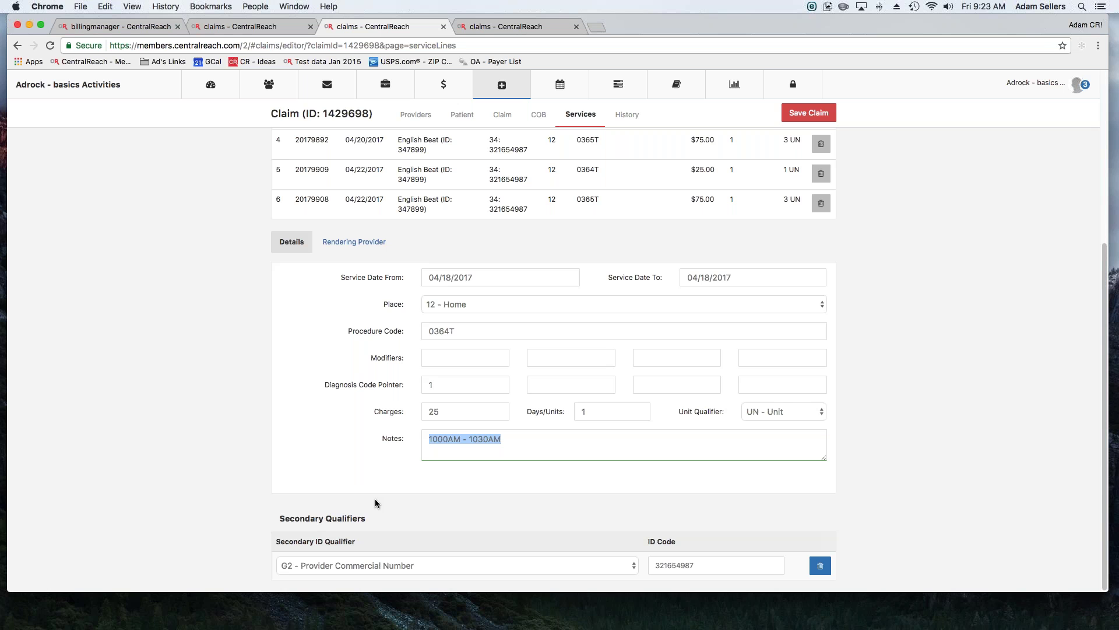
pyautogui.click(449, 211)
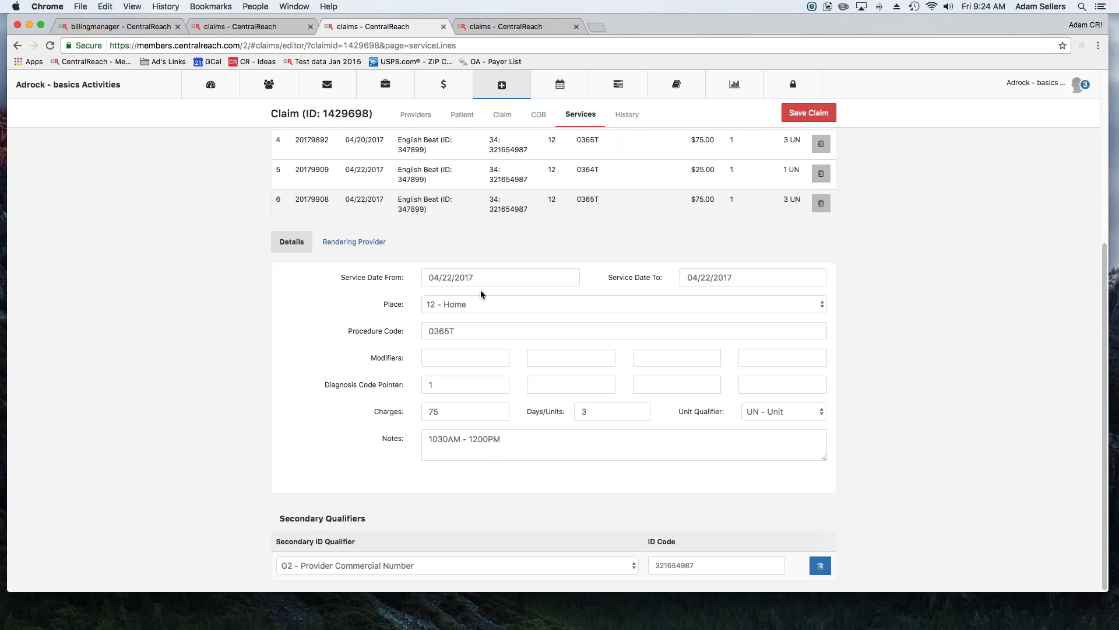
pyautogui.scroll(5, 481, 289)
pyautogui.scroll(1, 481, 289)
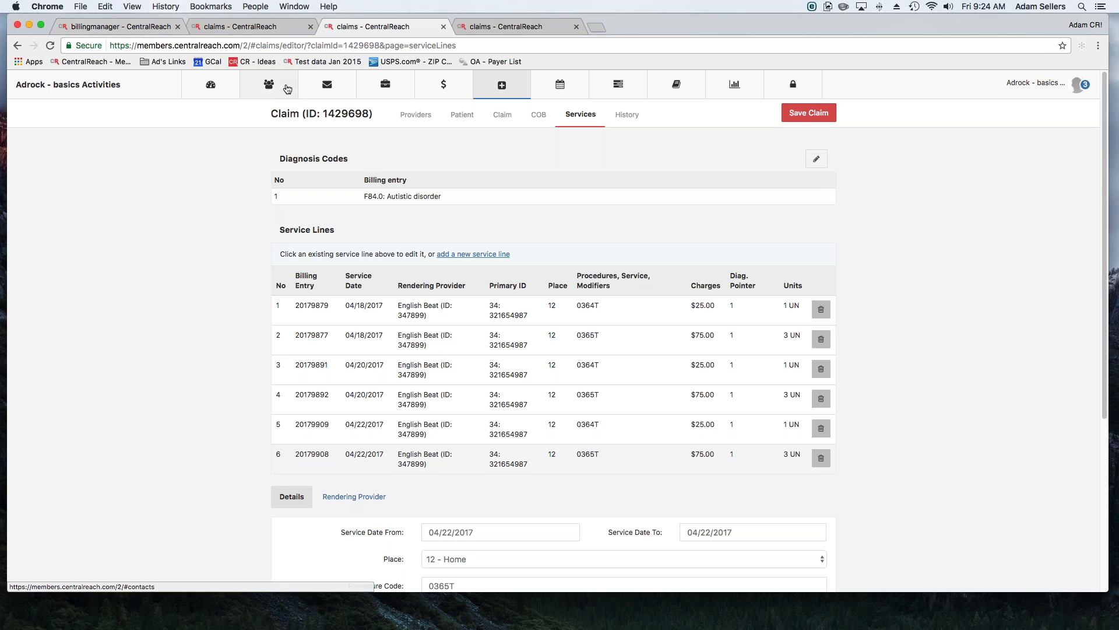
# Step: Open the contacts list in a separate tab and go to the rendering provider's claim settings
pyautogui.moveTo(269, 88)
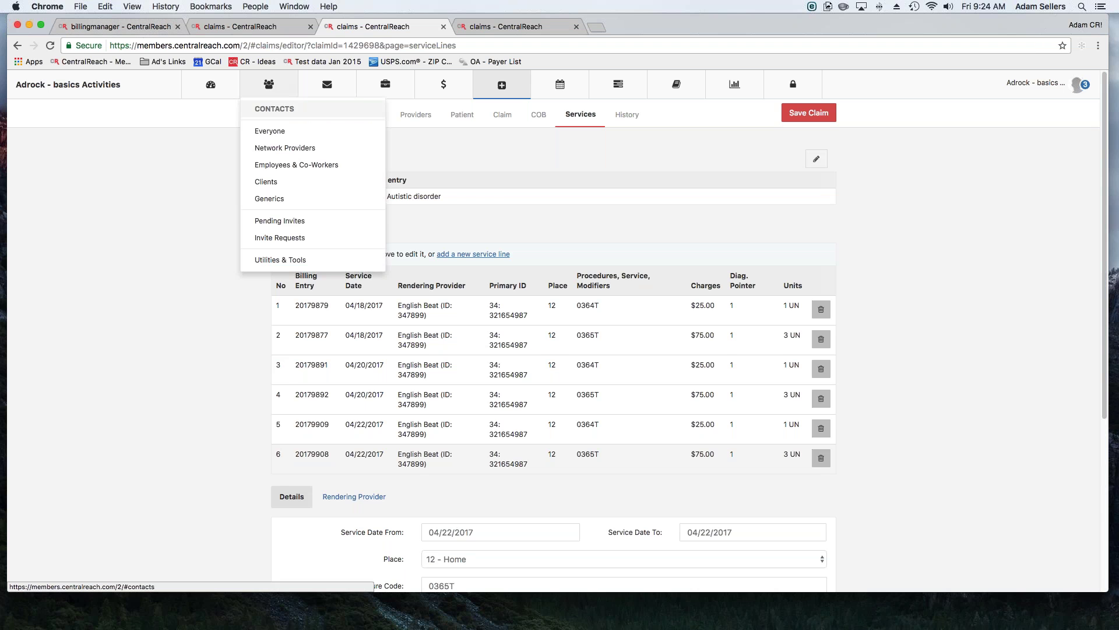
pyautogui.keyDown('super'); pyautogui.click(269, 134); pyautogui.keyUp('super')
pyautogui.click(519, 27)
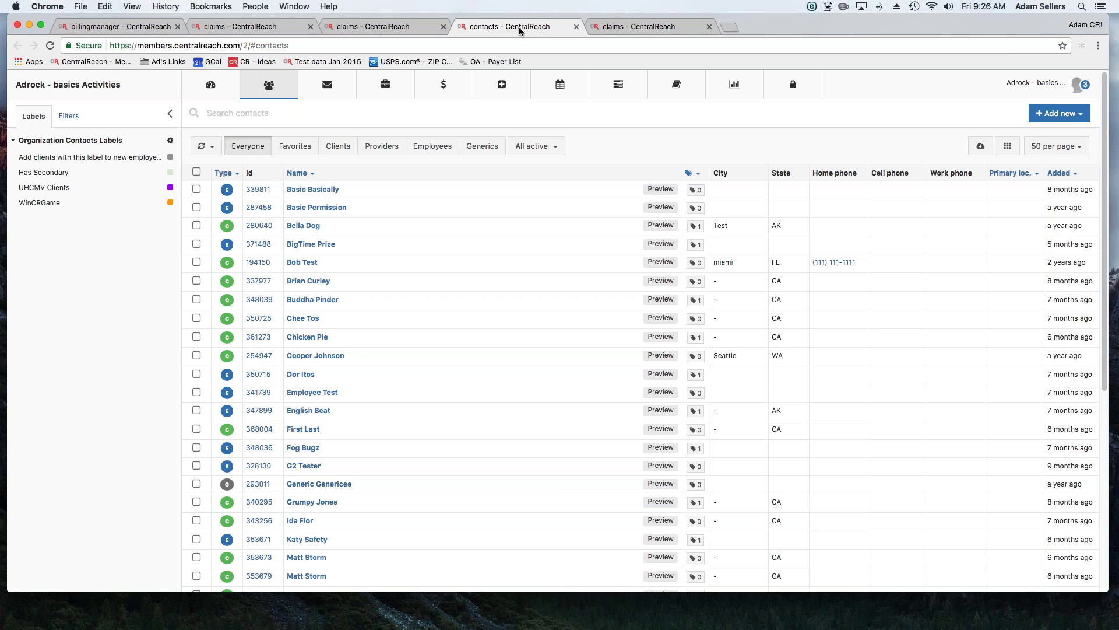
pyautogui.scroll(-1, 466, 359)
pyautogui.click(315, 379)
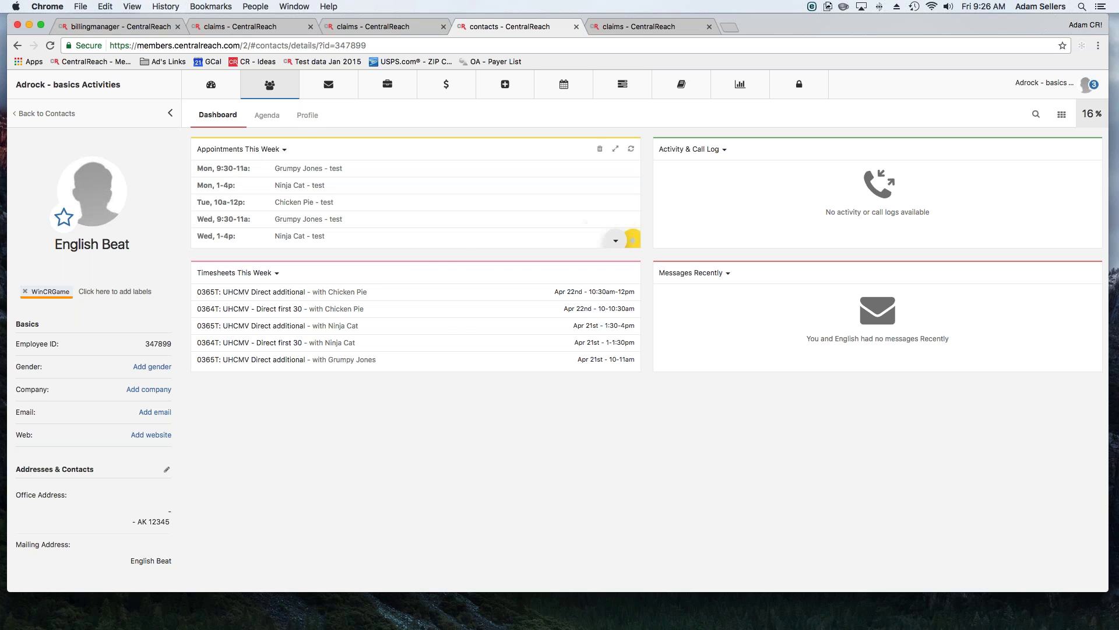
pyautogui.click(308, 116)
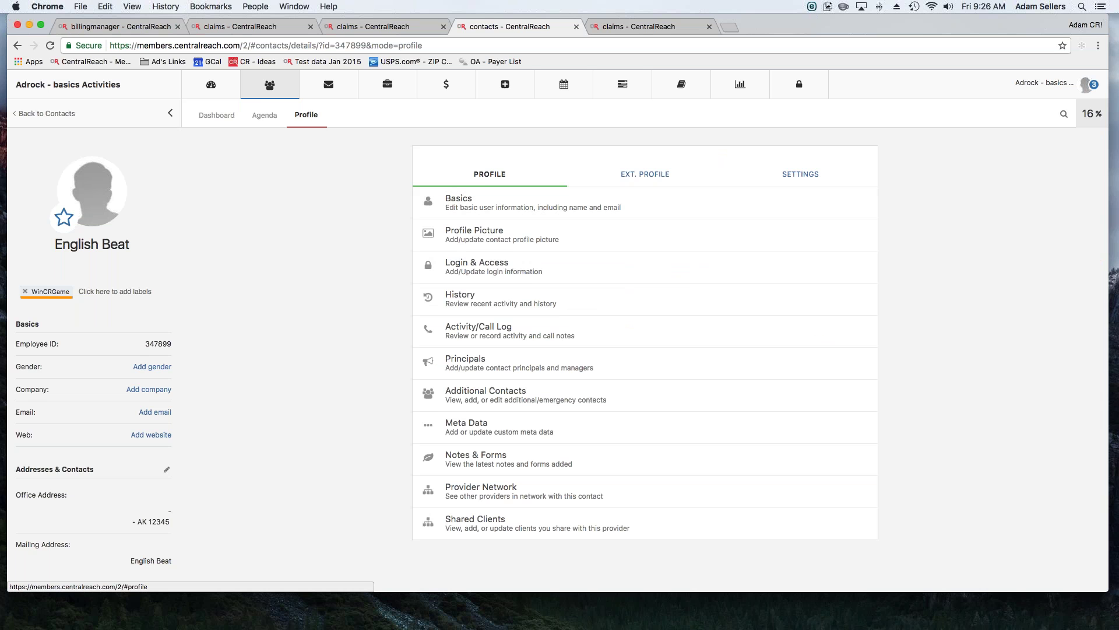
pyautogui.click(801, 185)
pyautogui.click(673, 330)
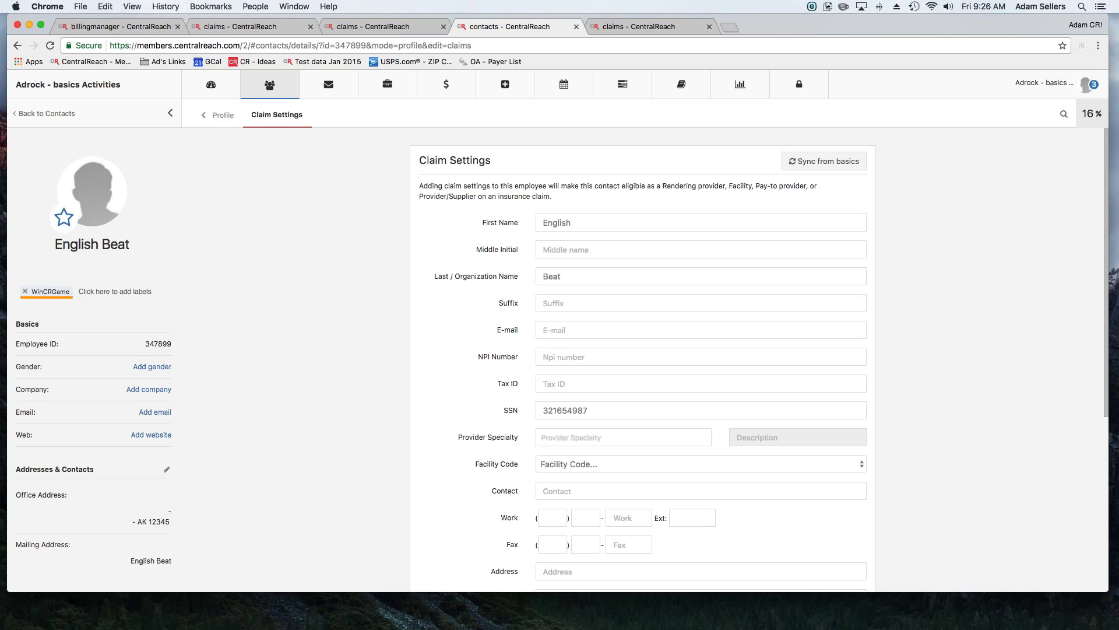
# Step: Examine the provider's claim settings and the G2 - Provider Commercial Number entry among the custom identifiers
pyautogui.moveTo(418, 160); pyautogui.dragTo(500, 161)
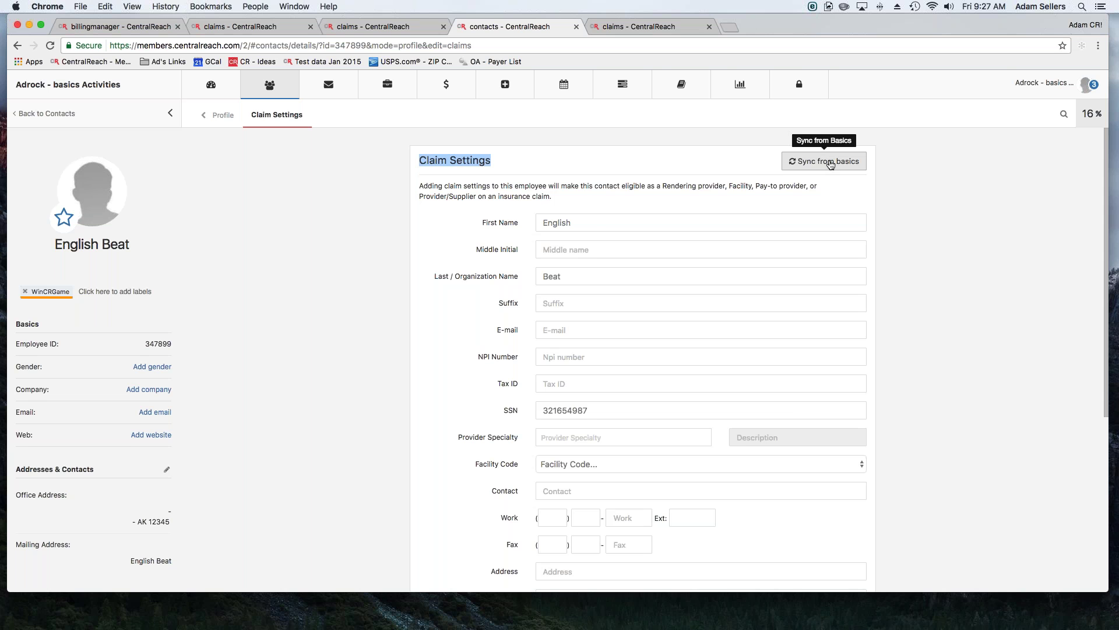
pyautogui.scroll(-5, 831, 164)
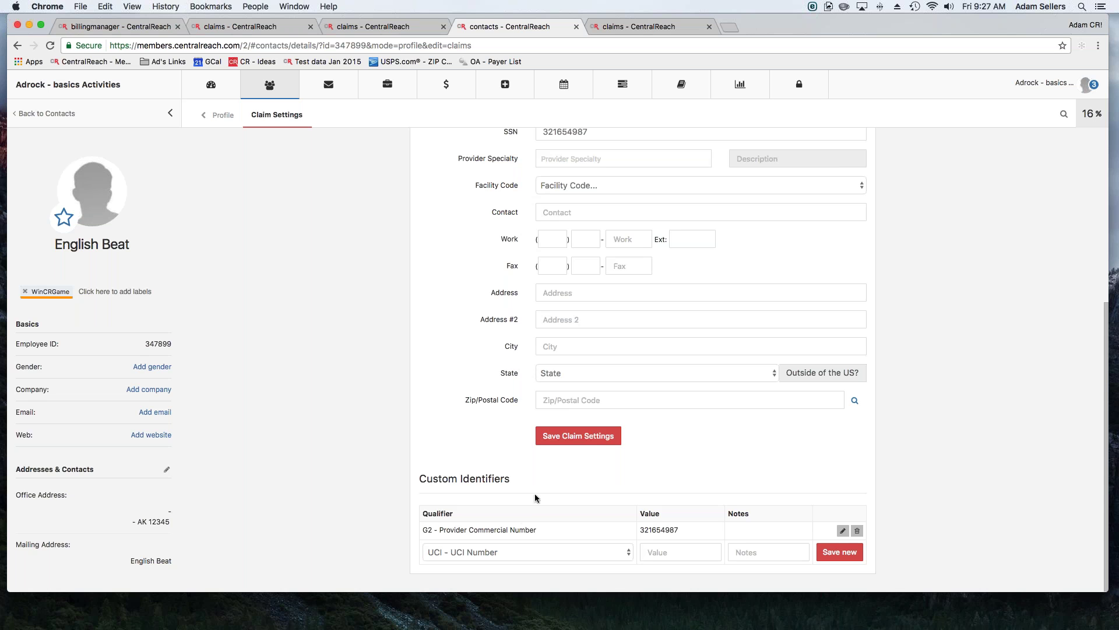
pyautogui.moveTo(551, 532); pyautogui.dragTo(416, 531)
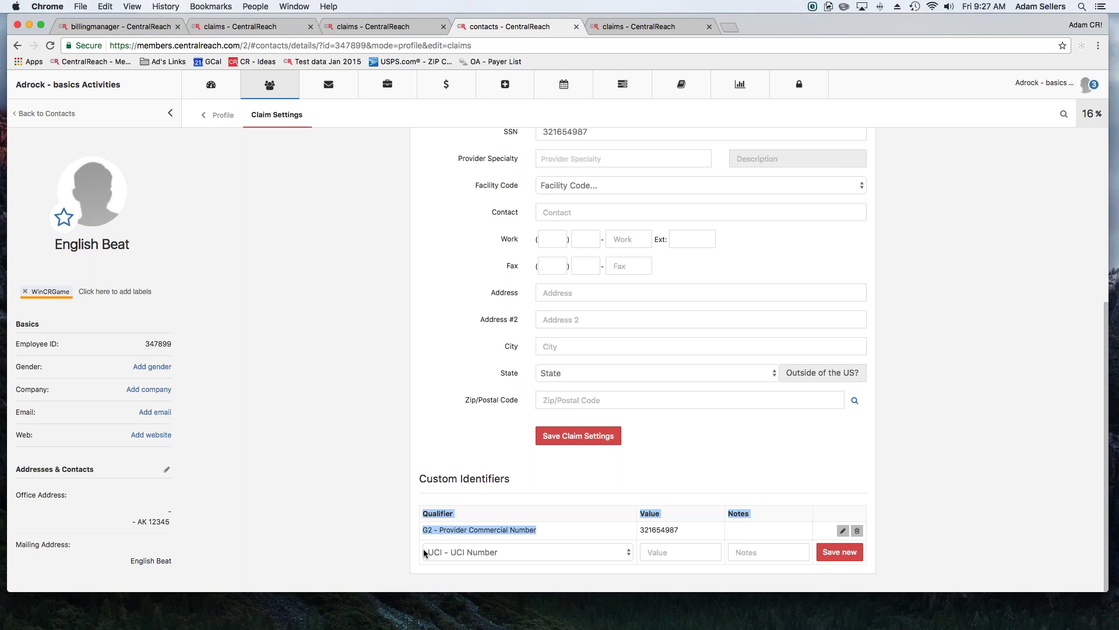
# Step: Examine the qualifier options available for a new custom identifier in the provider's claim settings
pyautogui.click(502, 552)
pyautogui.scroll(-5, 503, 577)
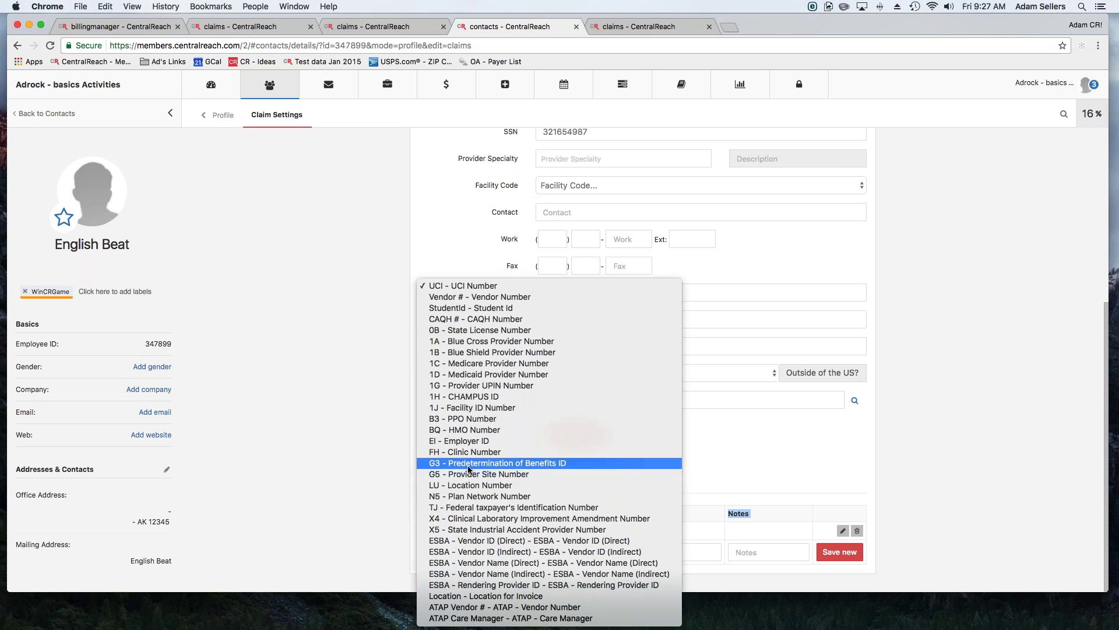
pyautogui.click(716, 442)
pyautogui.click(551, 529)
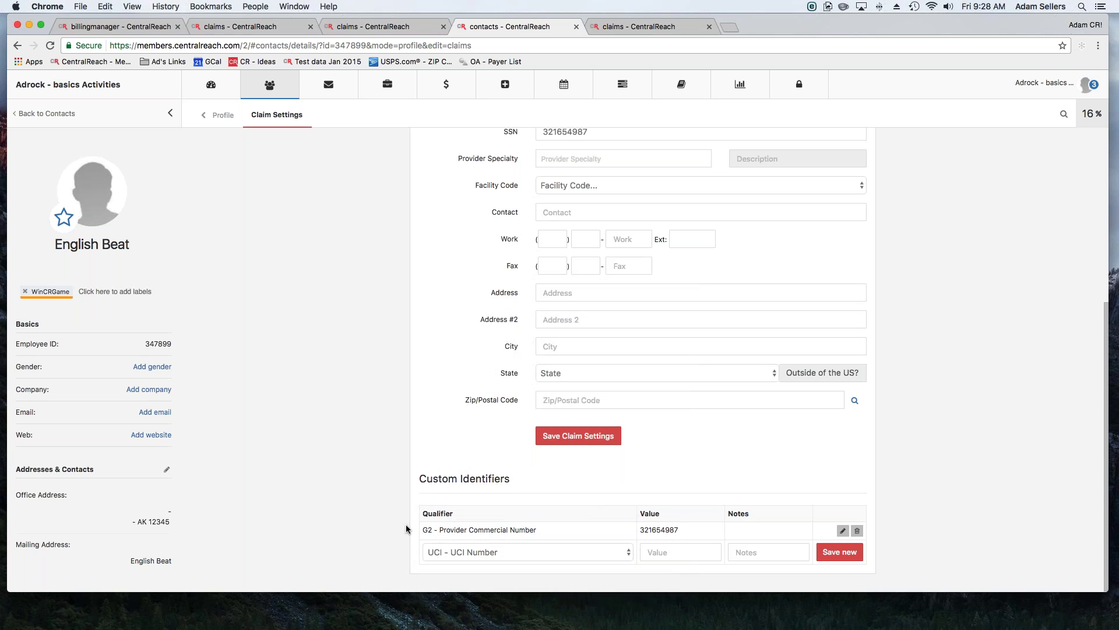
# Step: Return to the claim editor and check the rendering provider's secondary qualifier and ID code on the last service line
pyautogui.click(614, 28)
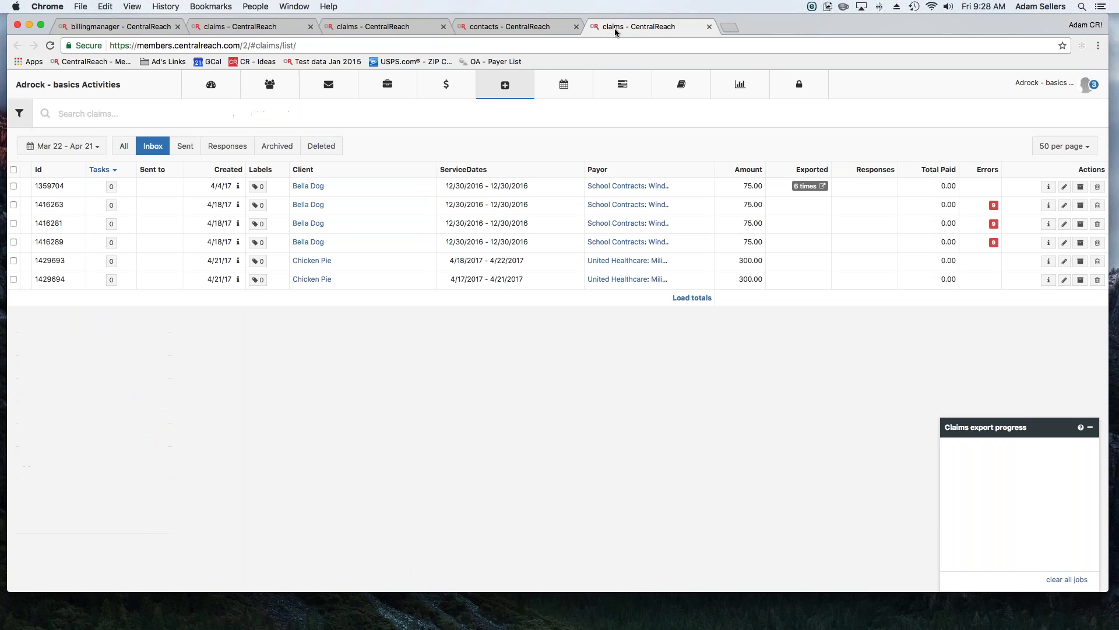
pyautogui.click(414, 26)
pyautogui.scroll(-5, 455, 321)
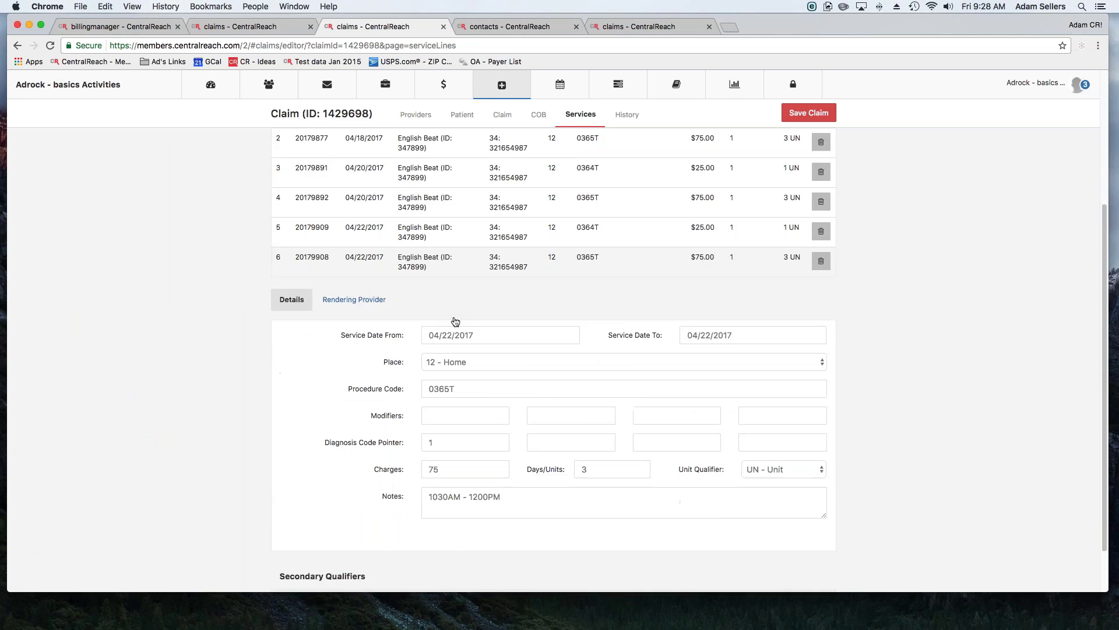
pyautogui.click(357, 244)
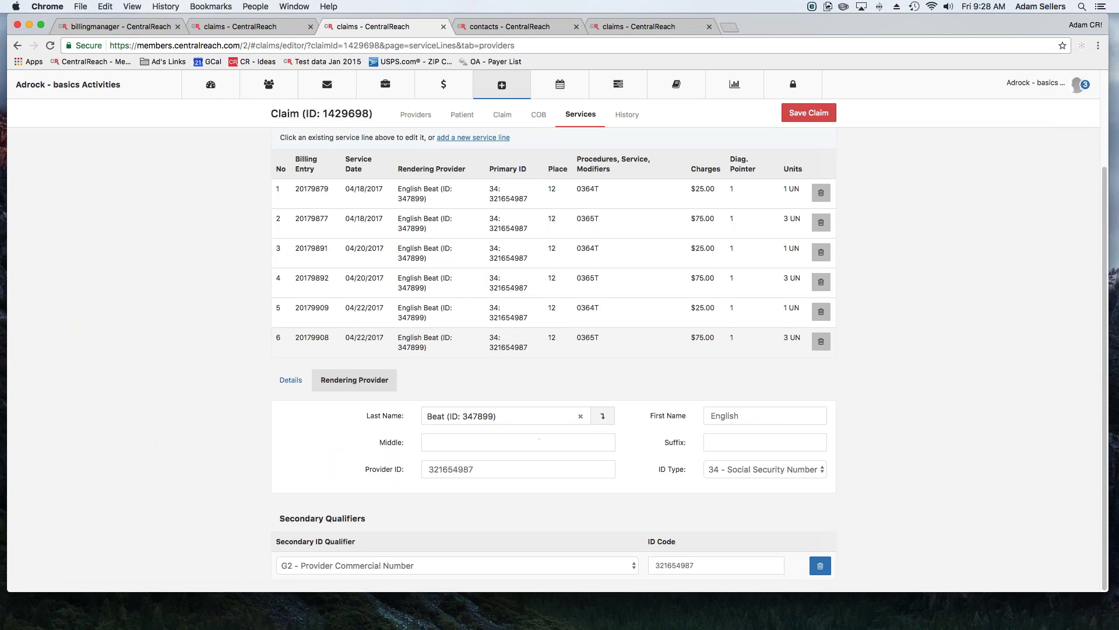
pyautogui.moveTo(701, 566); pyautogui.dragTo(654, 566)
pyautogui.click(443, 84)
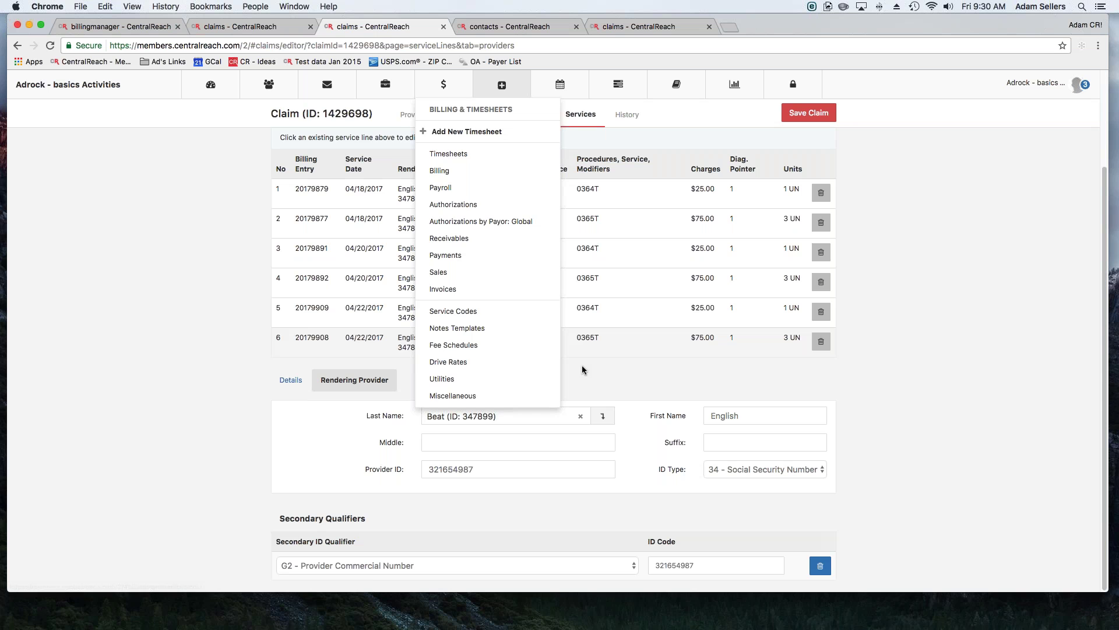
# Step: Set the last service line's rendering provider ID type to XX - National Provider Identifier and enter the provider's NPI number
pyautogui.click(506, 470)
pyautogui.doubleClick(507, 470)
pyautogui.click(507, 470)
pyautogui.doubleClick(425, 470)
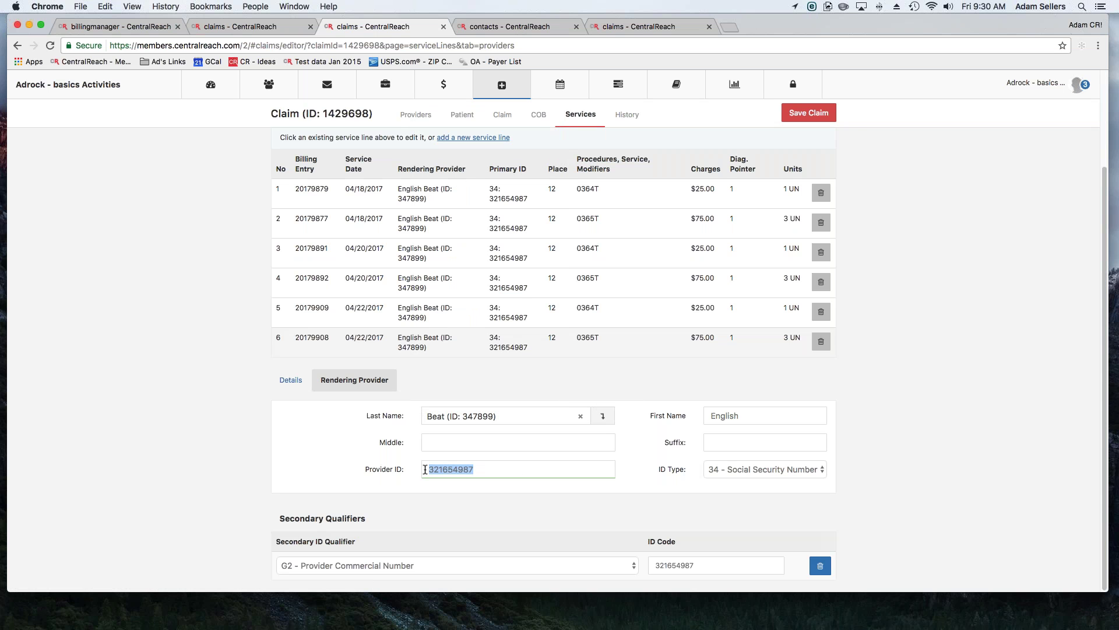
pyautogui.click(765, 469)
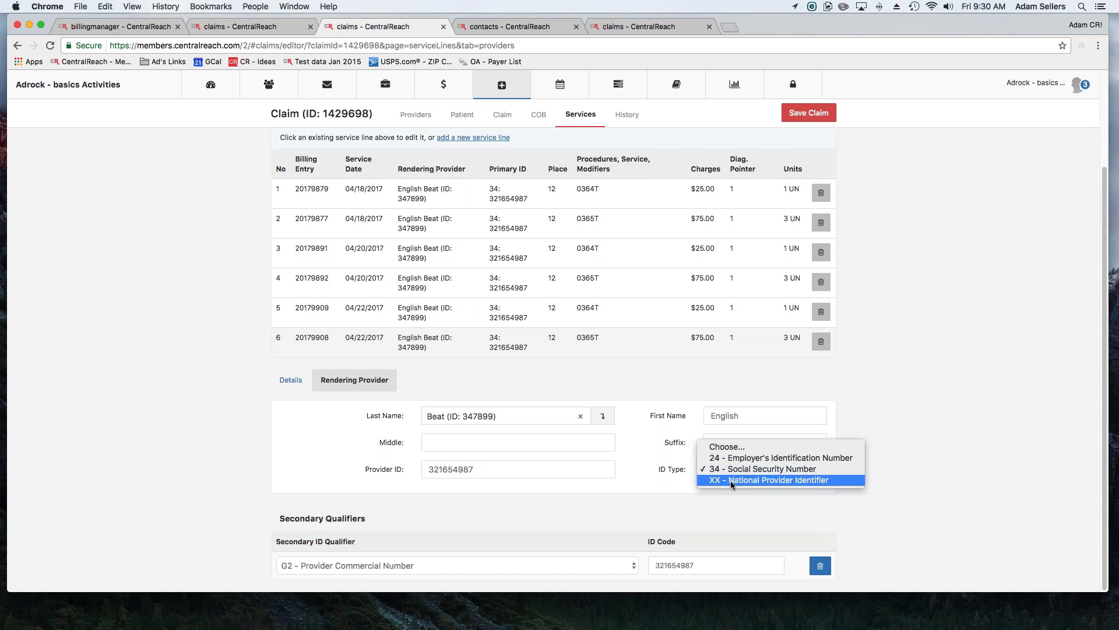
pyautogui.click(762, 480)
pyautogui.doubleClick(549, 468)
pyautogui.write('1234567890')
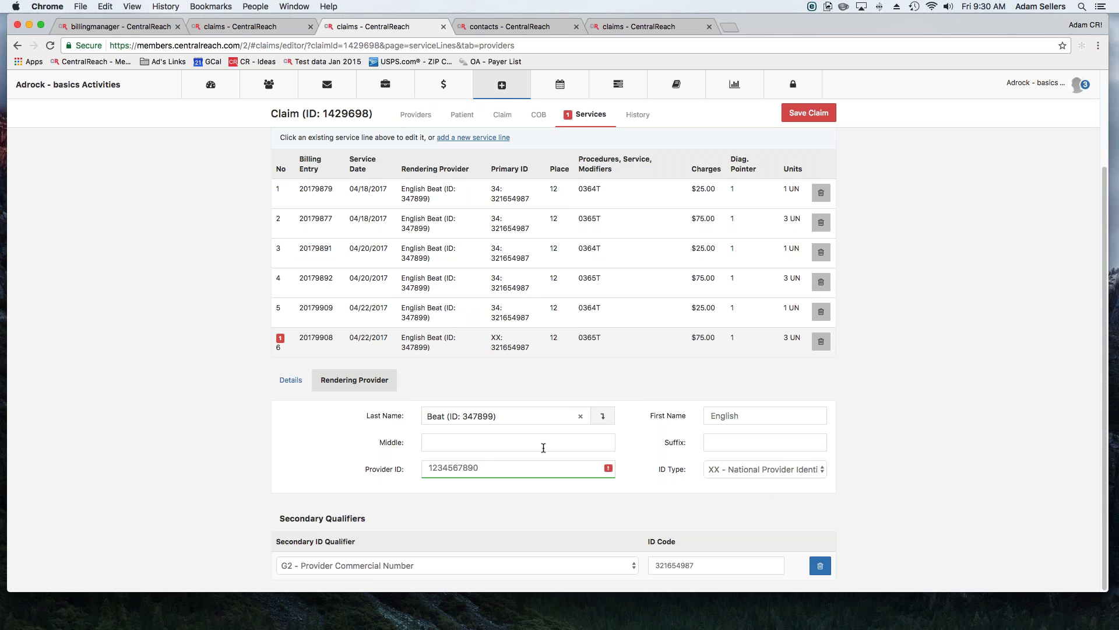
pyautogui.click(565, 503)
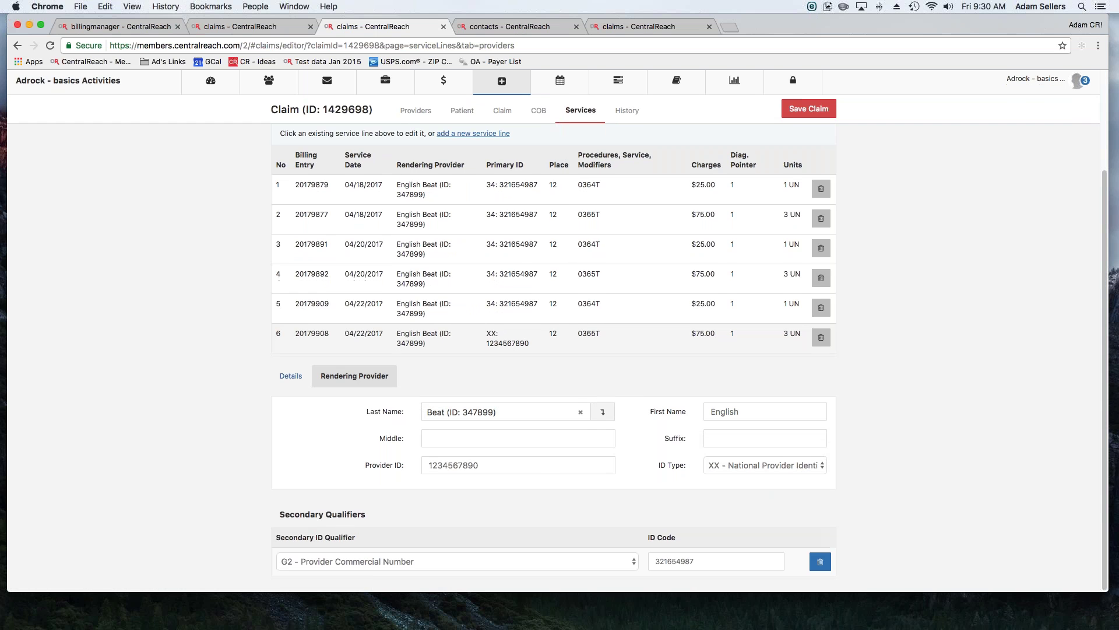
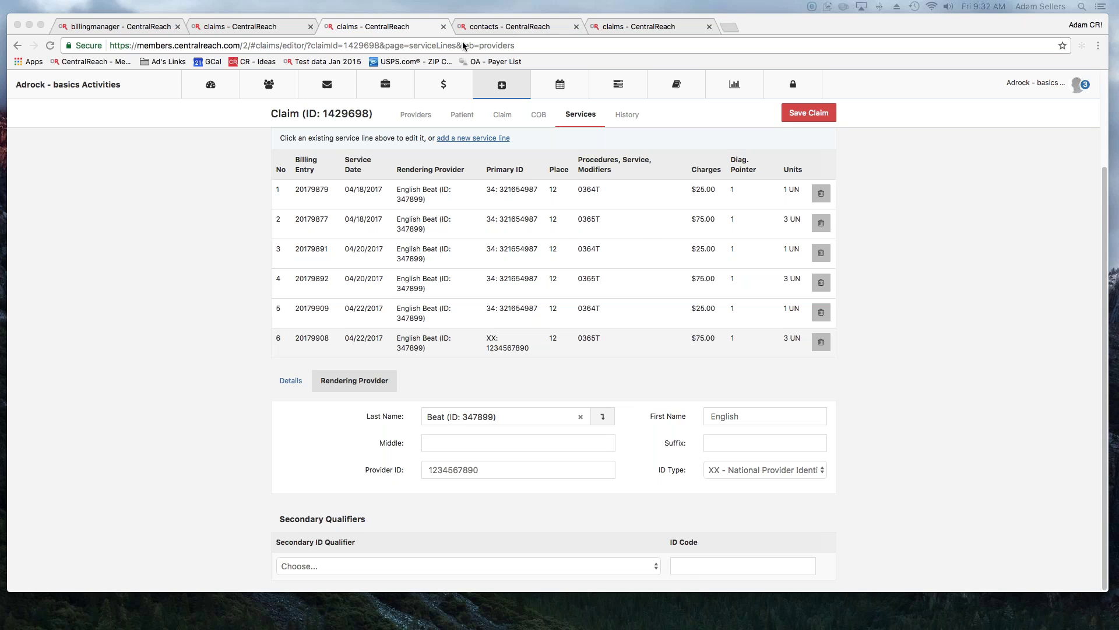
# Step: Close the claim editor without saving and move the filtered claim in the claims list to the deleted folder
pyautogui.click(444, 27)
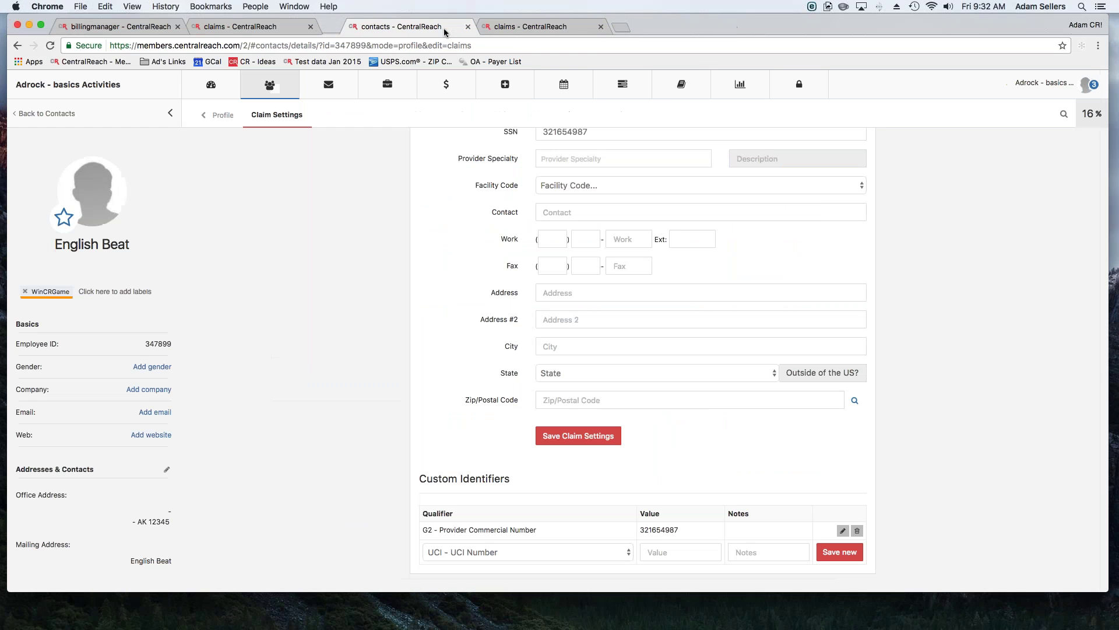
pyautogui.click(291, 30)
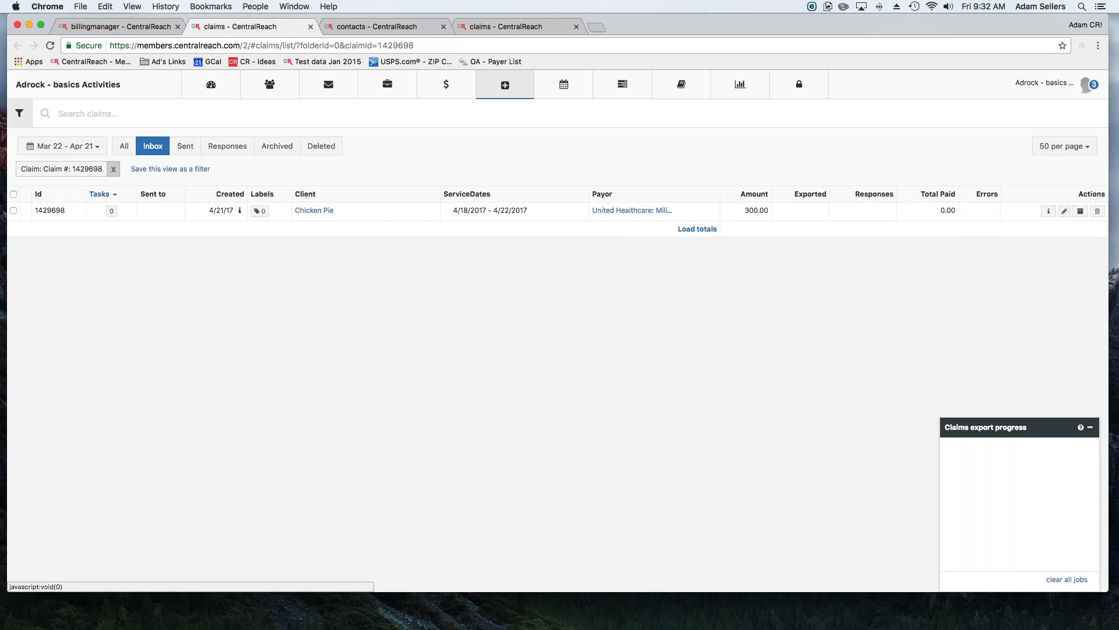
pyautogui.click(1097, 212)
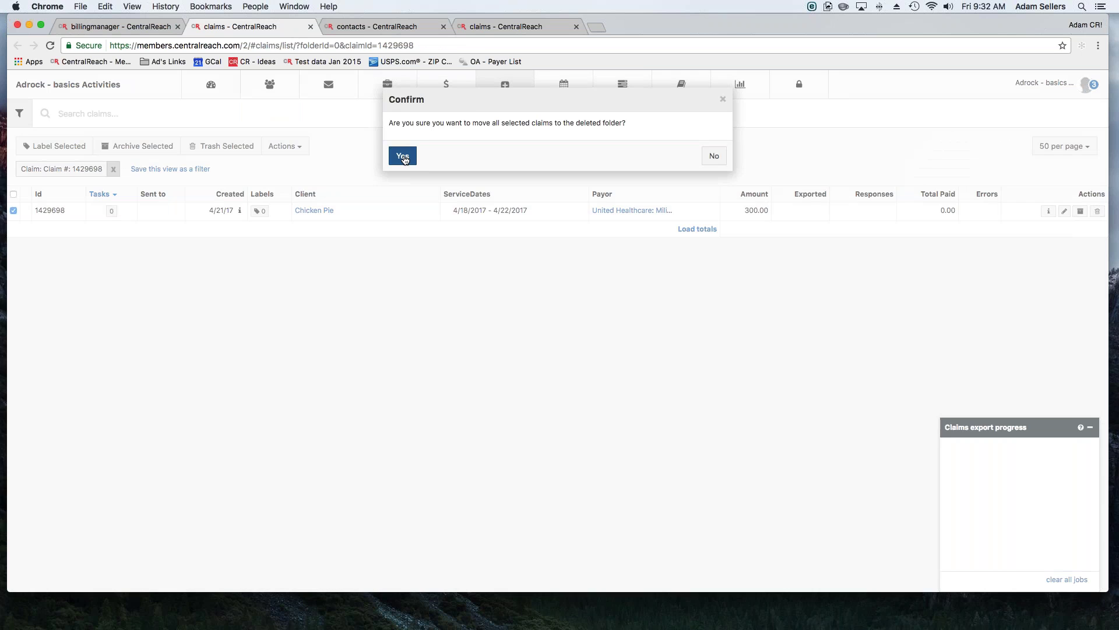
pyautogui.click(403, 157)
# Step: Clear the claim number filter and delete the two United Healthcare claims created on 4/21/17
pyautogui.click(113, 169)
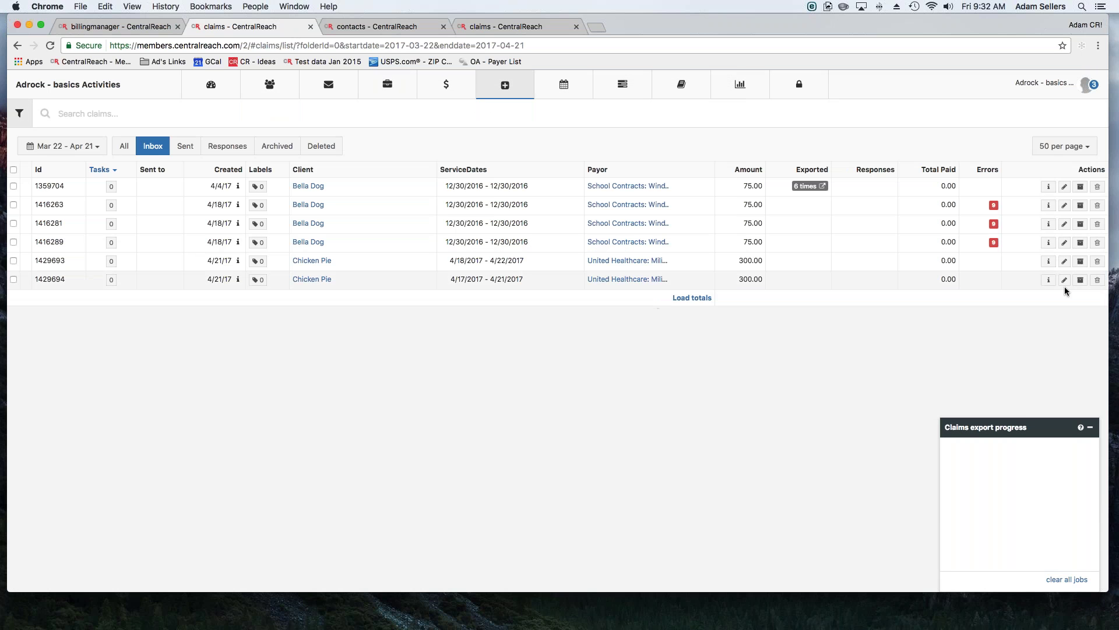
pyautogui.click(1098, 280)
pyautogui.click(403, 153)
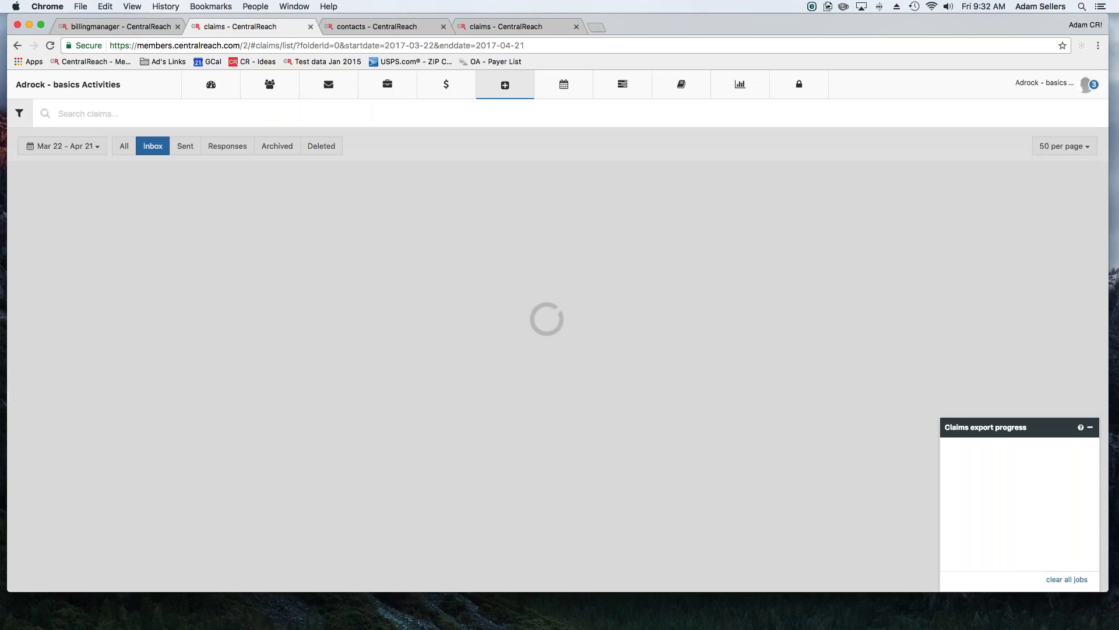
pyautogui.click(1094, 262)
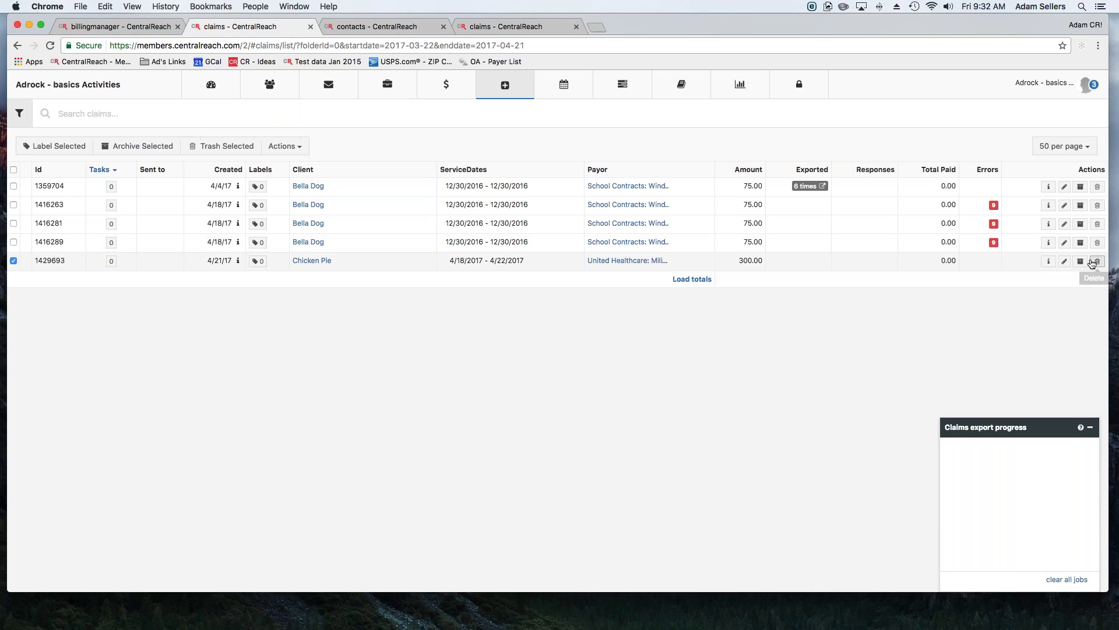
pyautogui.click(401, 153)
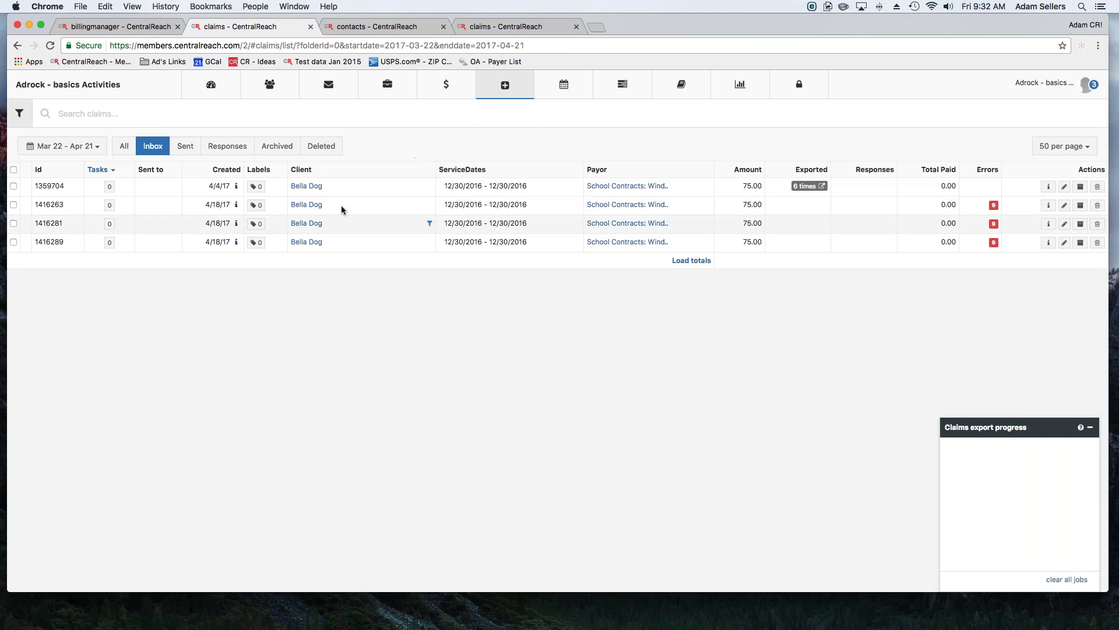
# Step: Go back from the separated claims view to the billing entries list and reload it
pyautogui.click(120, 26)
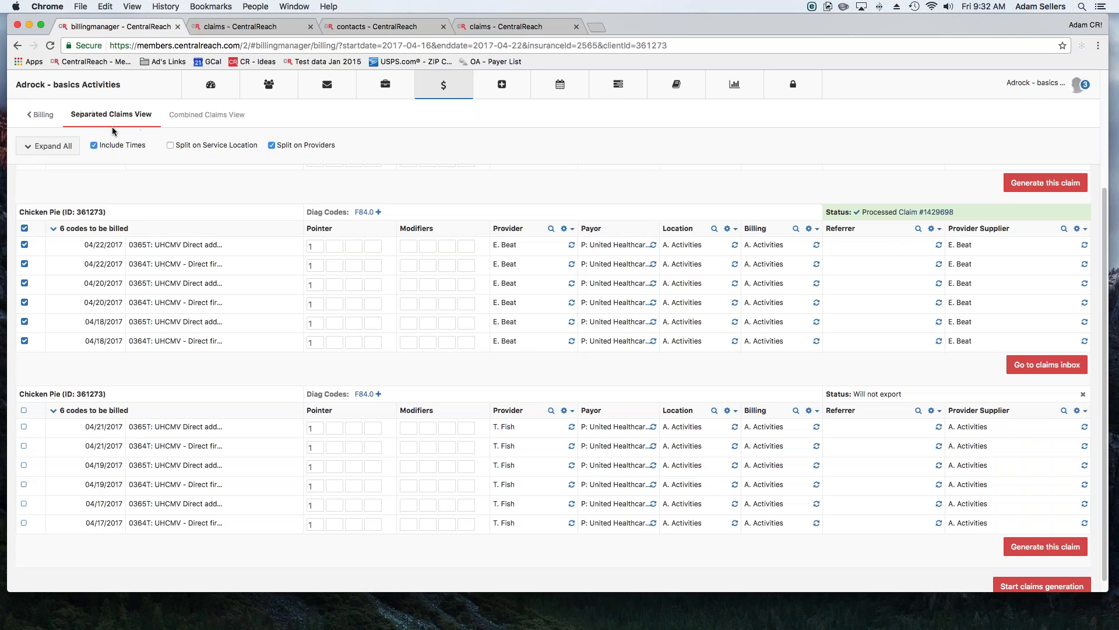
pyautogui.click(41, 115)
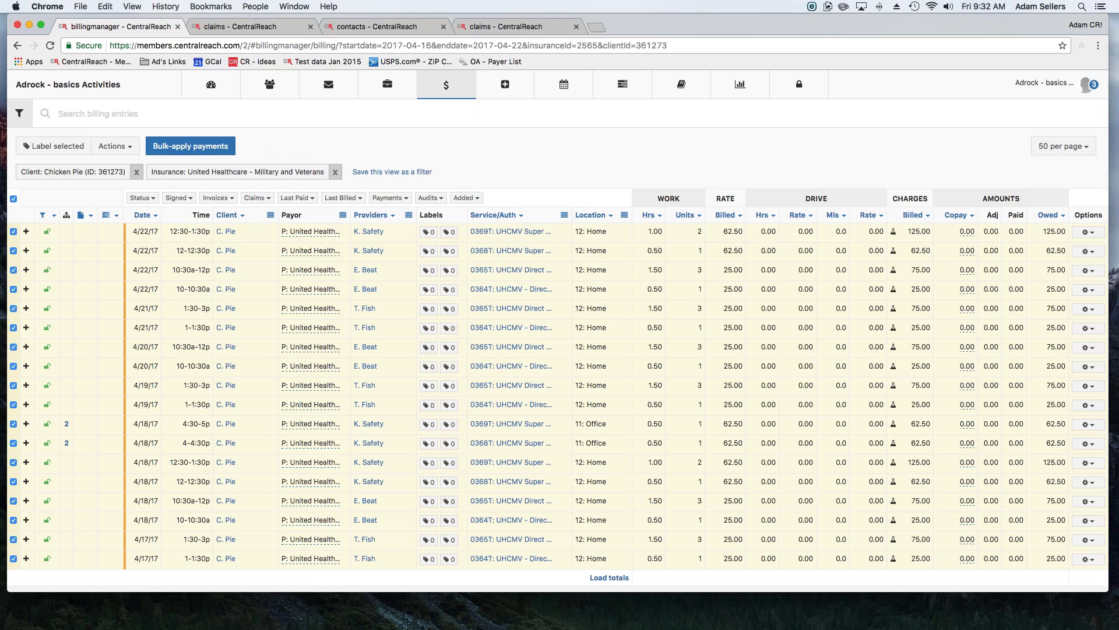
pyautogui.click(51, 45)
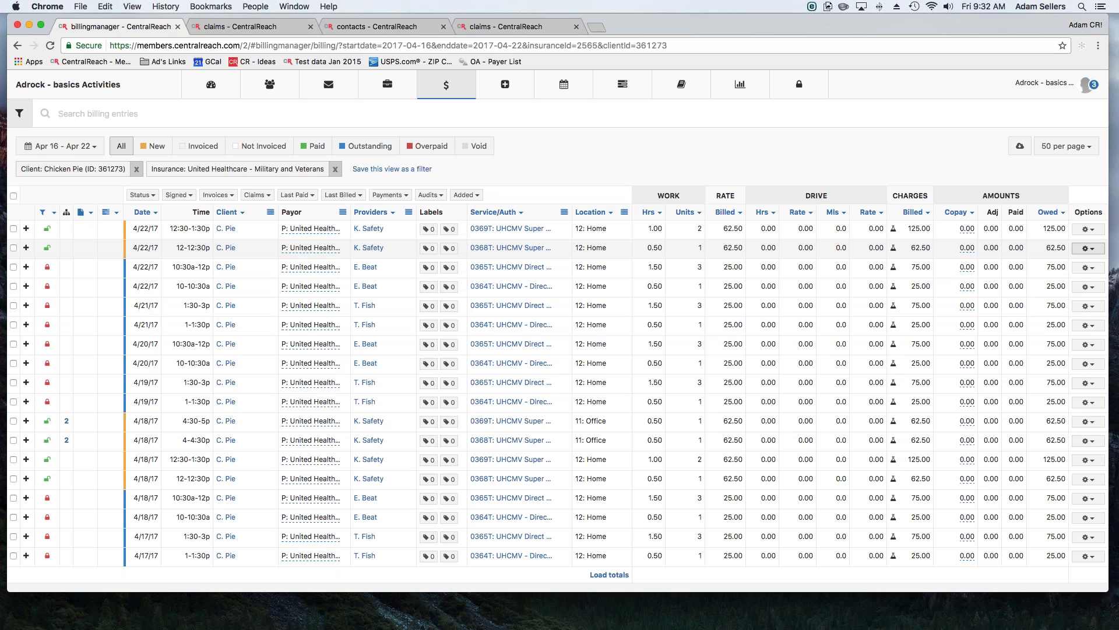
# Step: Check the billing history in the second 4/22/17 entry's options and the amount owed on the first entry
pyautogui.click(1087, 248)
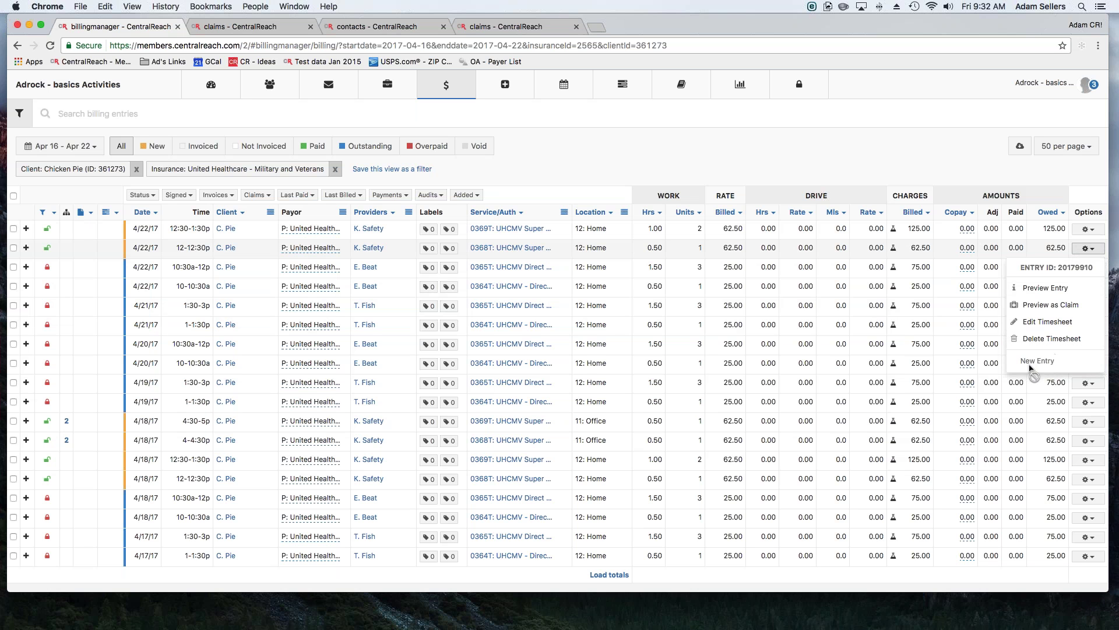
pyautogui.click(728, 157)
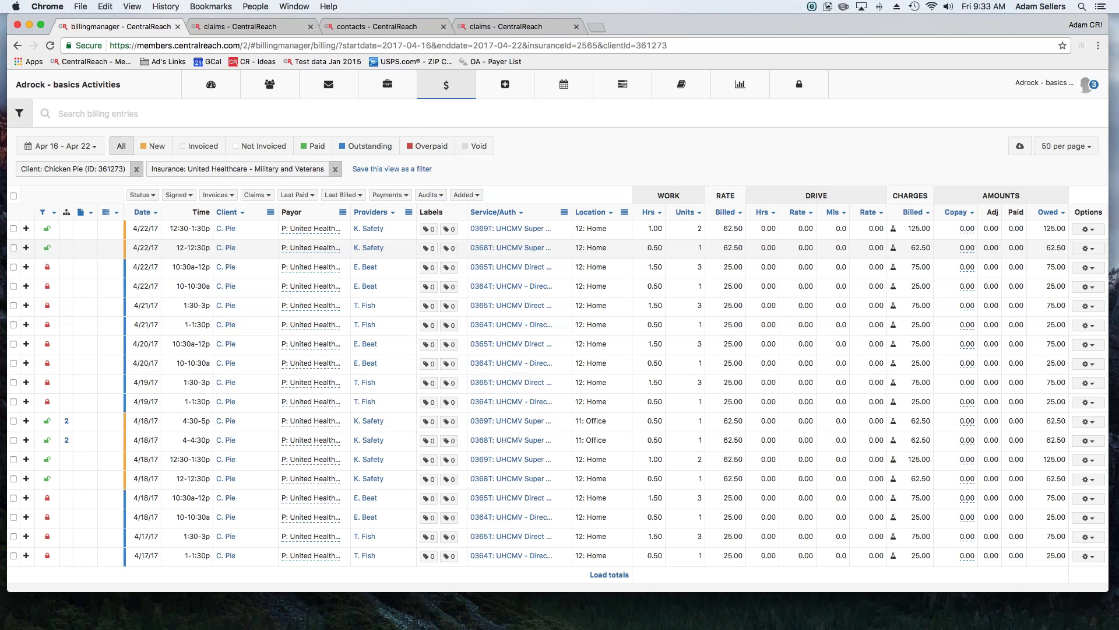
pyautogui.doubleClick(1054, 227)
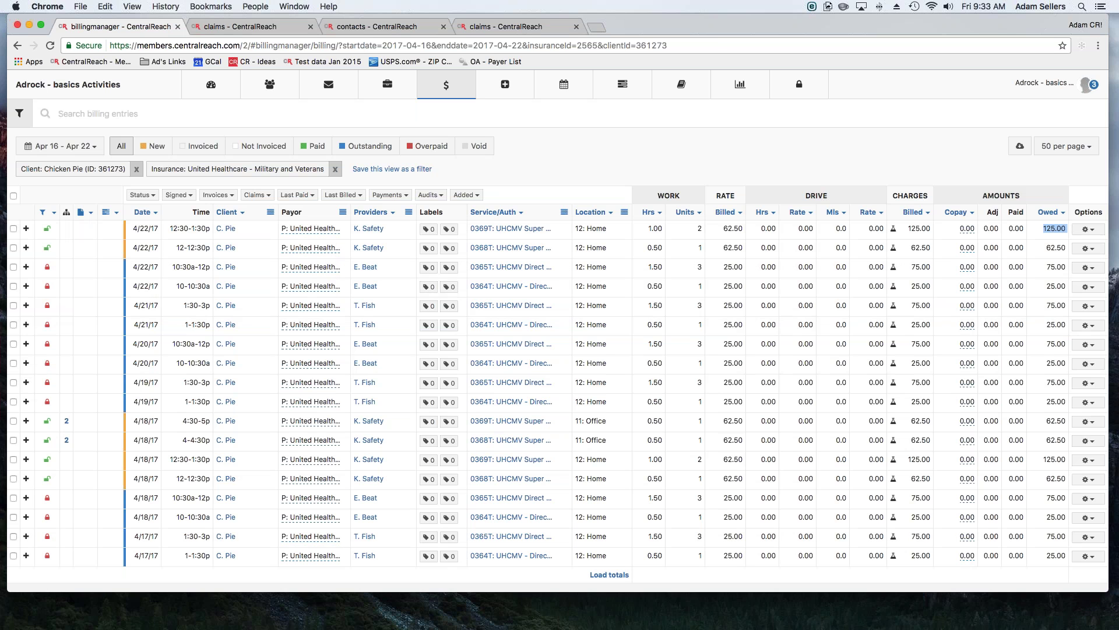
# Step: Filter the billing entries to Outstanding with No Claim and check the last billed date of the 4/22/17 10:30a-12p entry
pyautogui.click(368, 146)
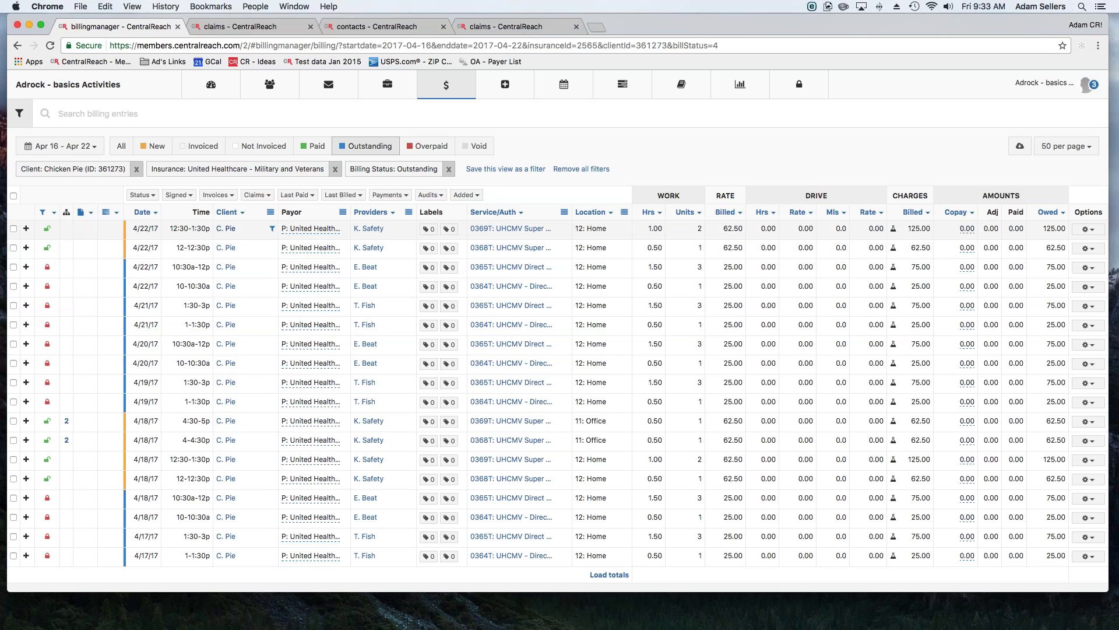
pyautogui.click(265, 198)
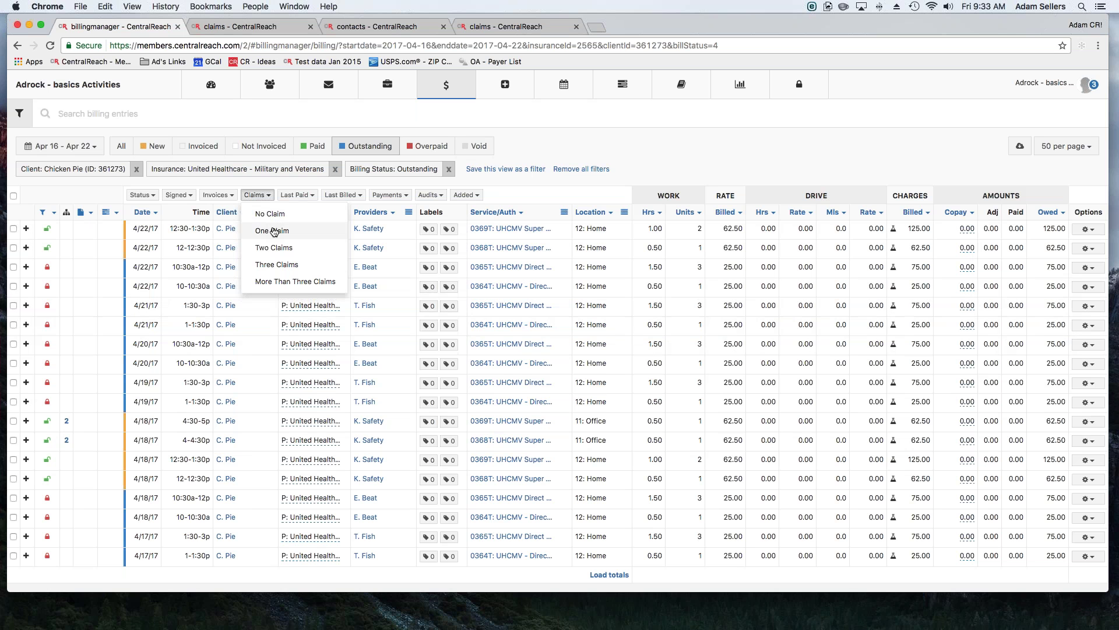
pyautogui.click(269, 214)
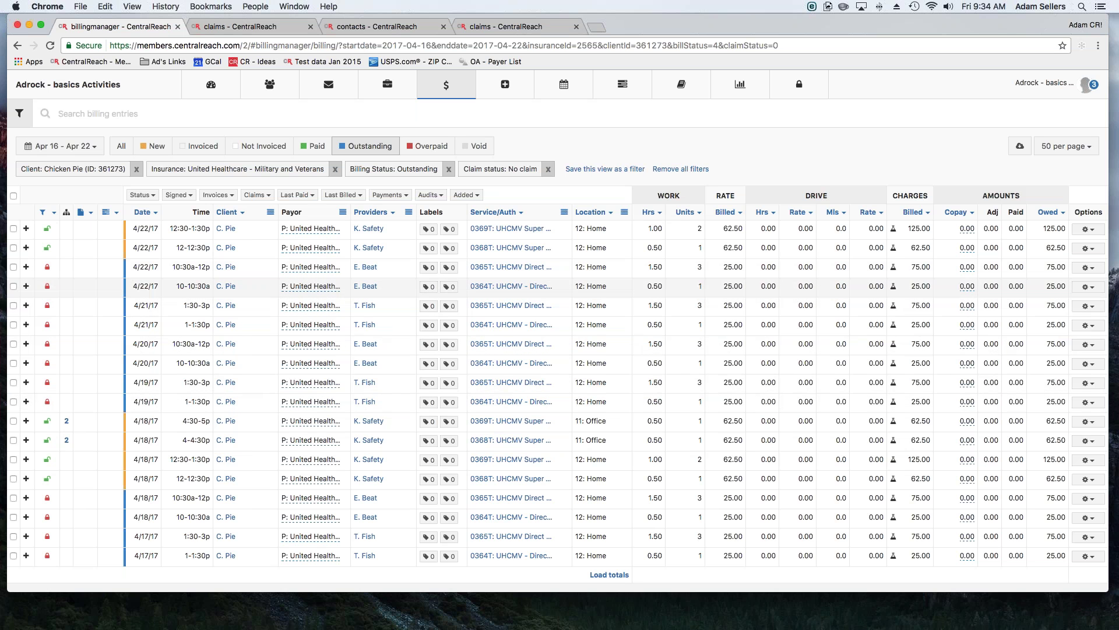
pyautogui.click(1090, 268)
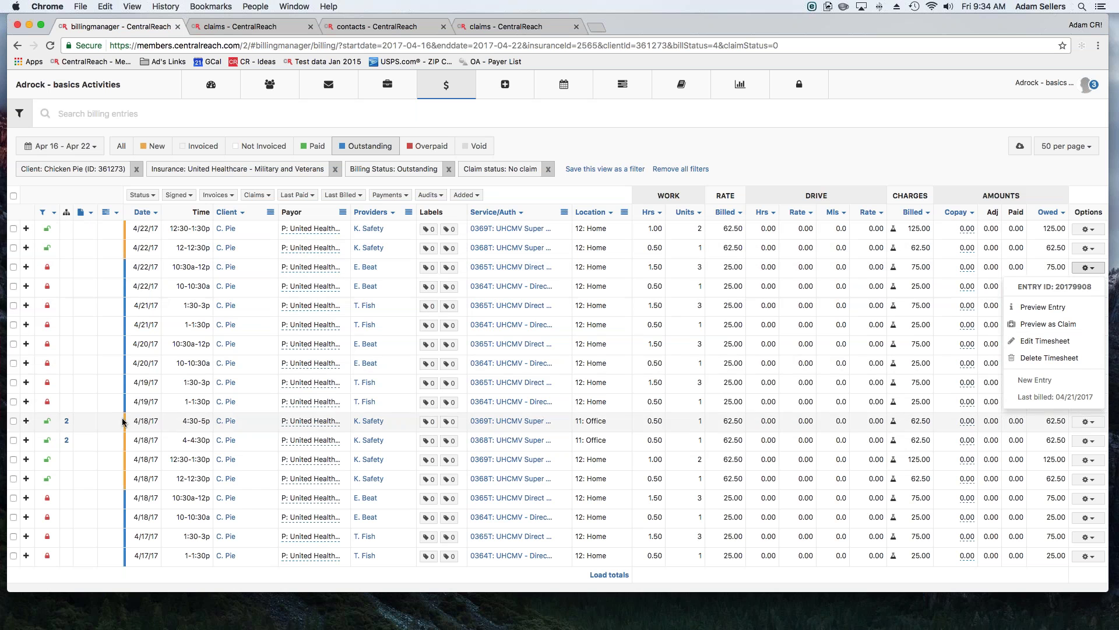
# Step: Replace the current status filters to show only New billing entries with No Claim
pyautogui.click(548, 168)
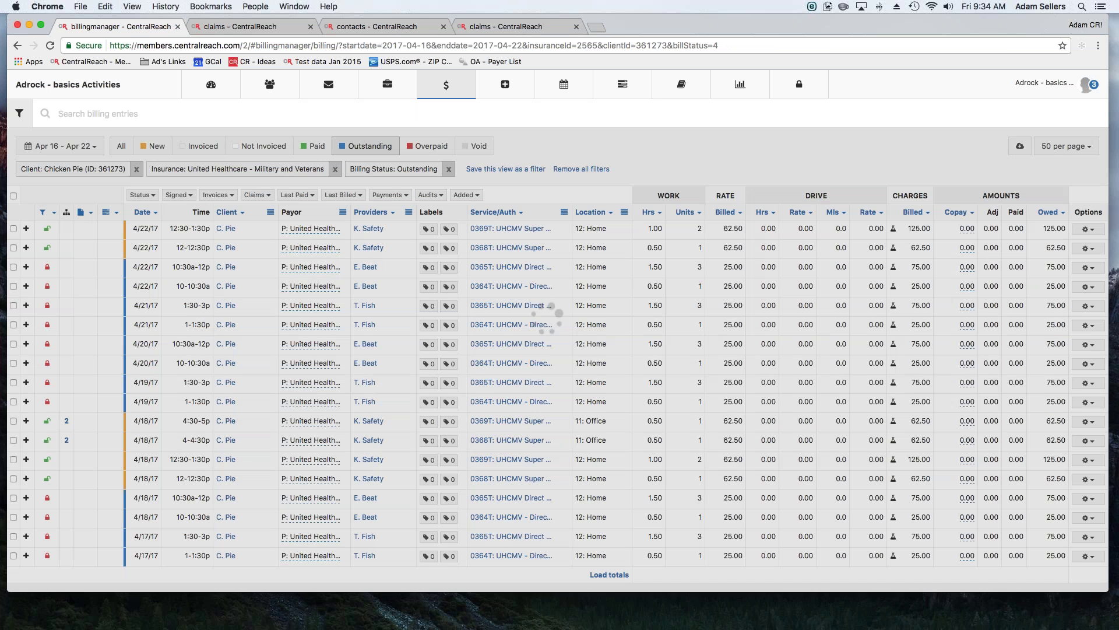
pyautogui.click(153, 146)
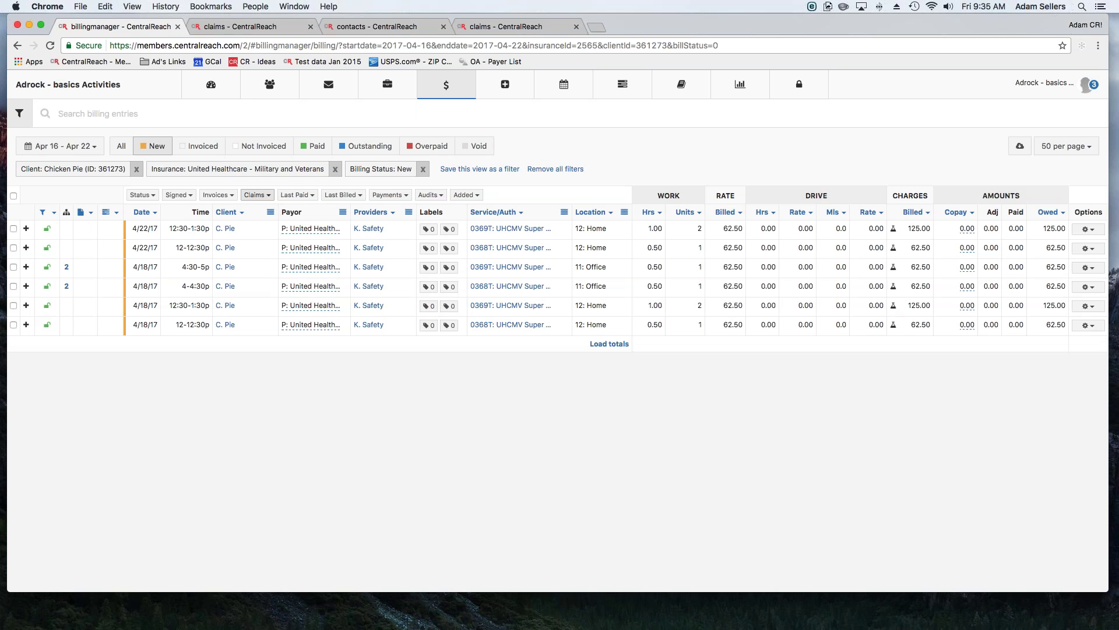
pyautogui.click(266, 198)
pyautogui.click(265, 212)
# Step: Remove the billing status, insurance, claim status and client filters from the Apr 16 - Apr 22 billing list
pyautogui.click(422, 169)
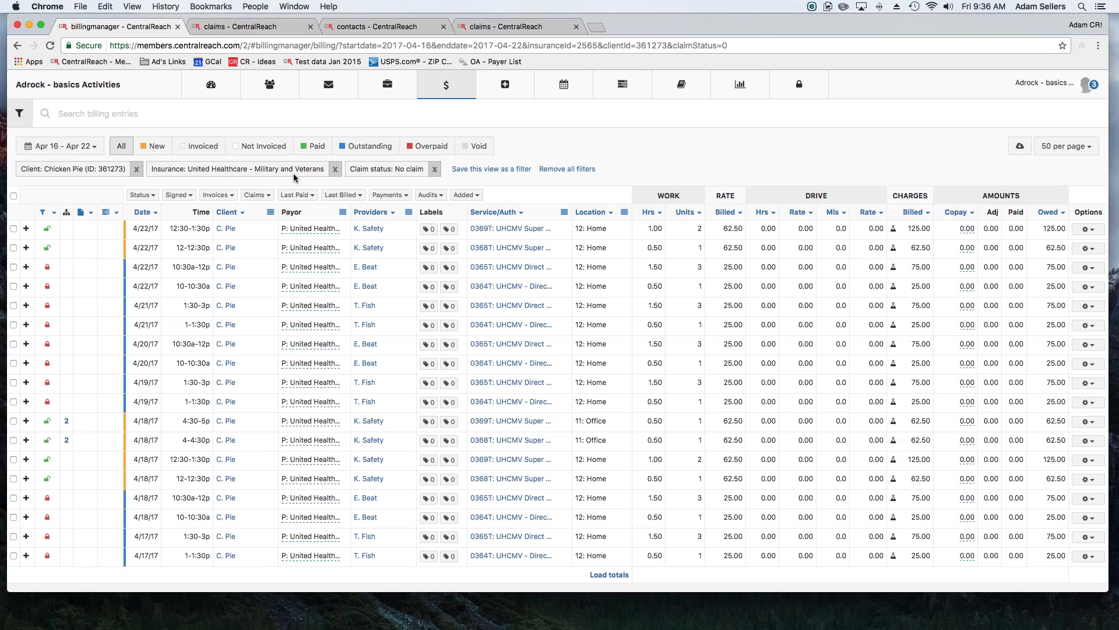
pyautogui.click(335, 170)
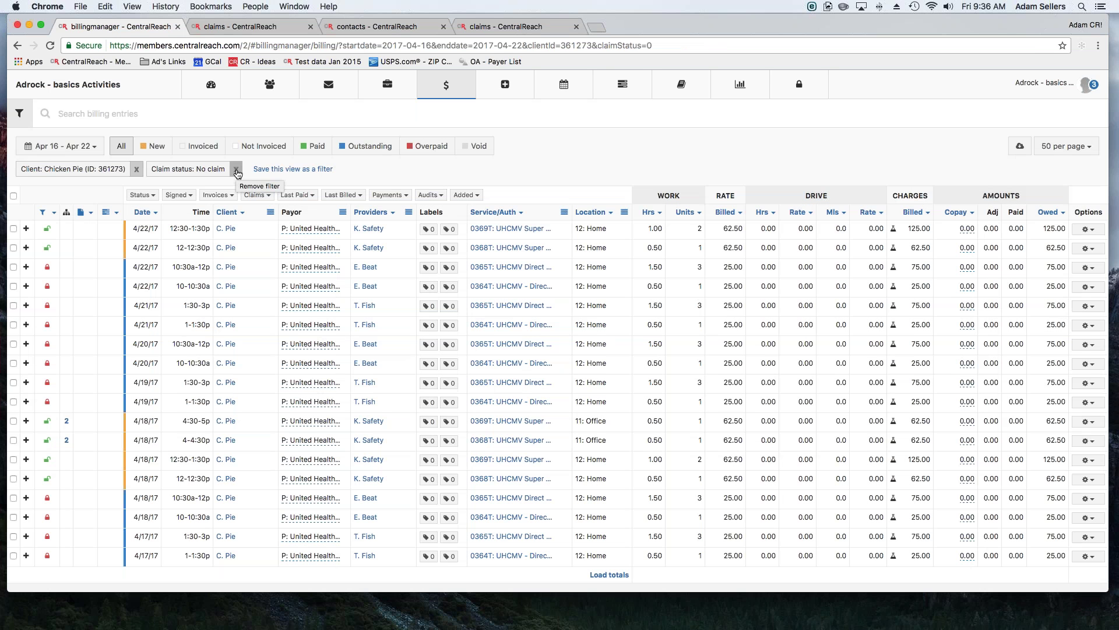
pyautogui.click(236, 170)
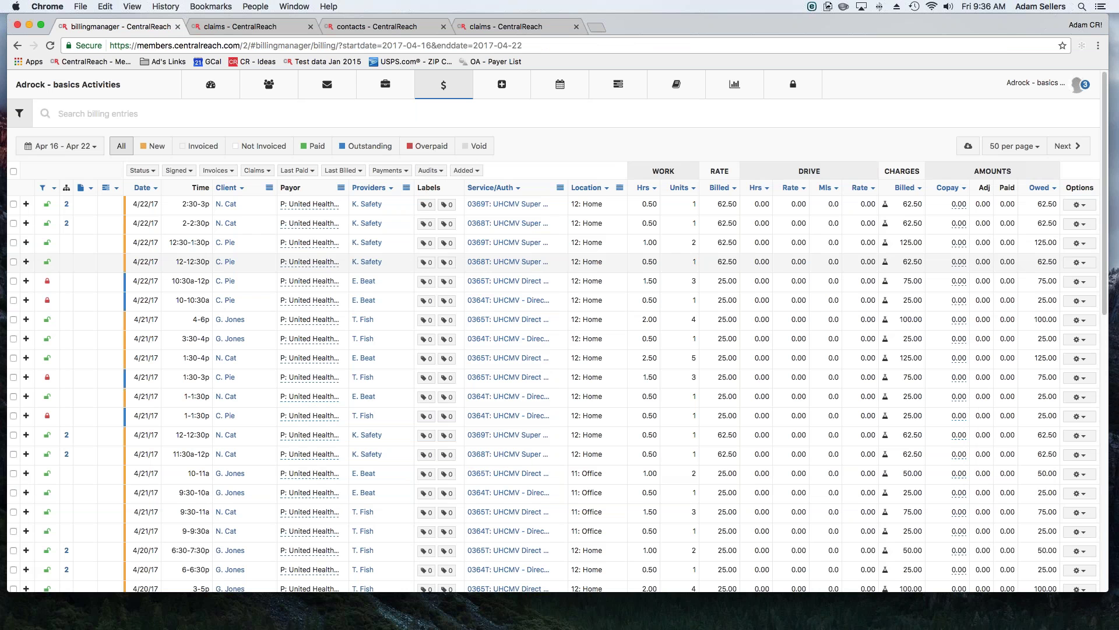
# Step: Bulk-merge all Apr 16 - Apr 22 billing entries, including those on other pages, into claims split on providers, and expand all claims
pyautogui.click(13, 171)
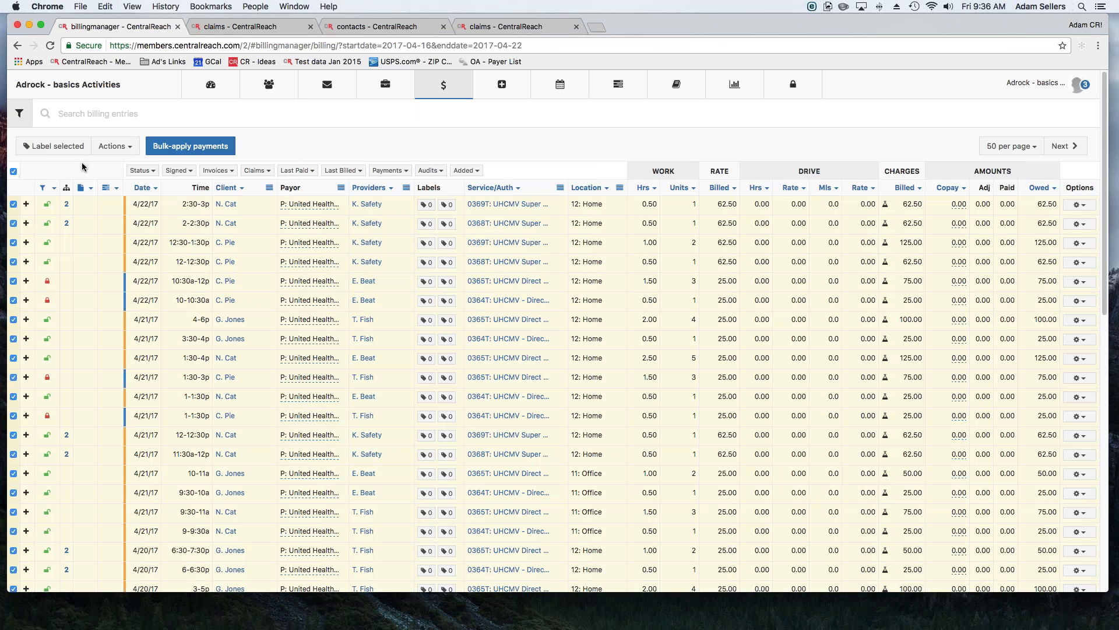
pyautogui.click(114, 146)
pyautogui.click(139, 325)
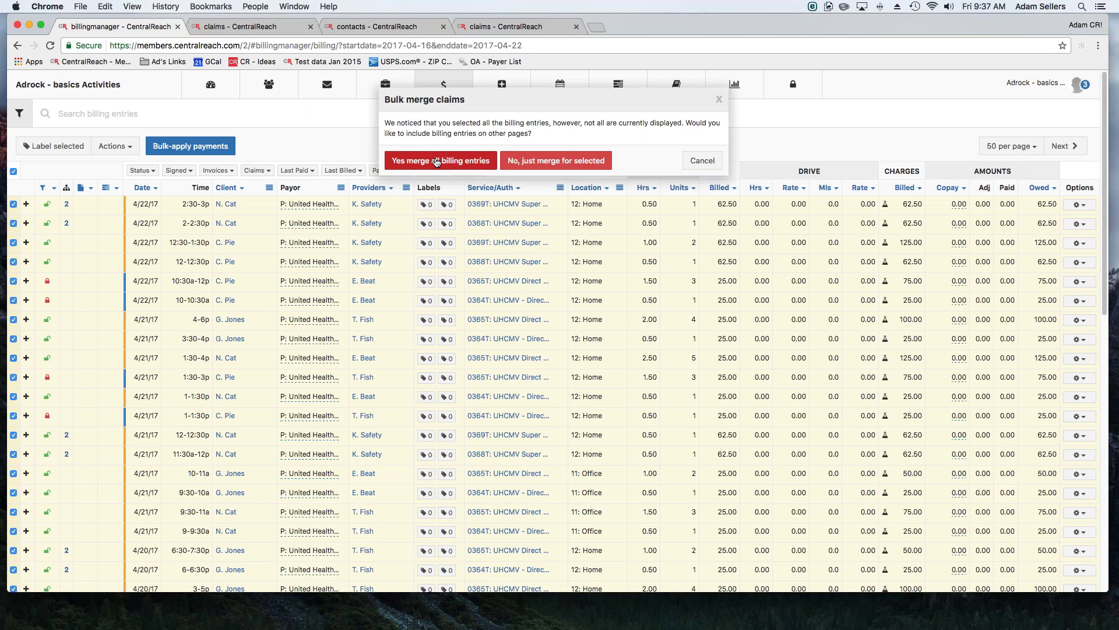
pyautogui.click(438, 163)
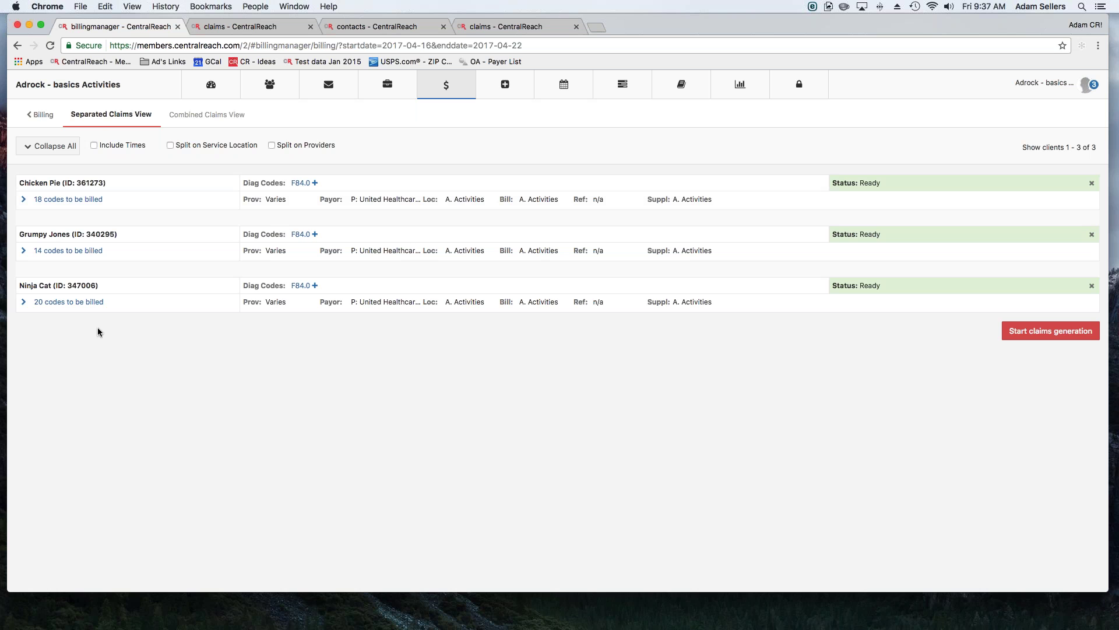
pyautogui.click(272, 145)
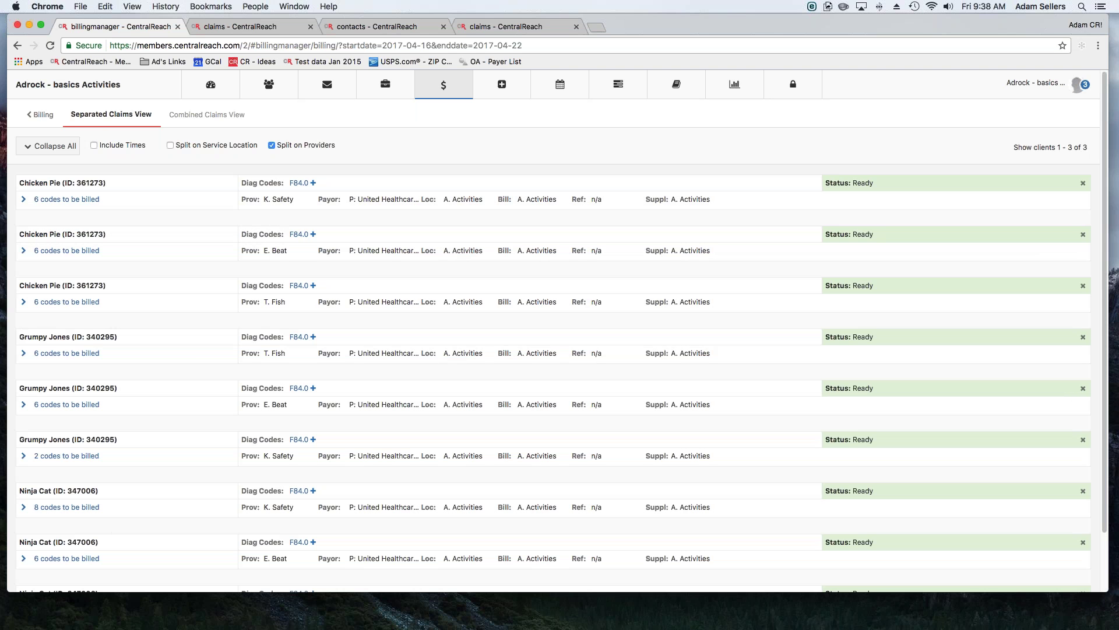
pyautogui.click(56, 145)
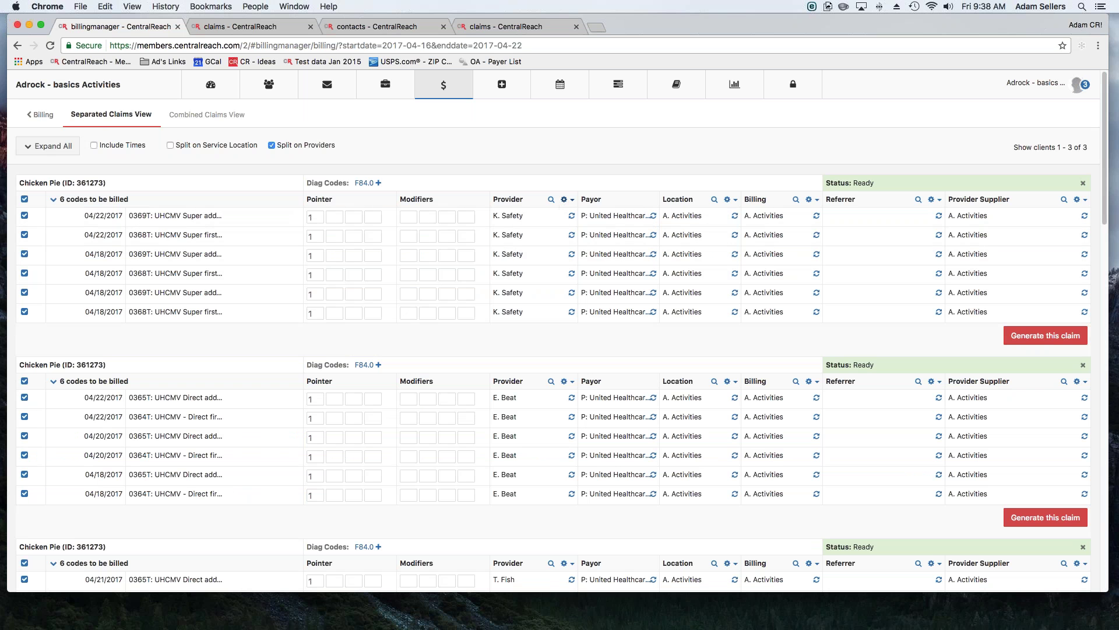
# Step: Sync the provider to the provider supplier on each of the first client's three claims
pyautogui.click(564, 200)
pyautogui.click(552, 255)
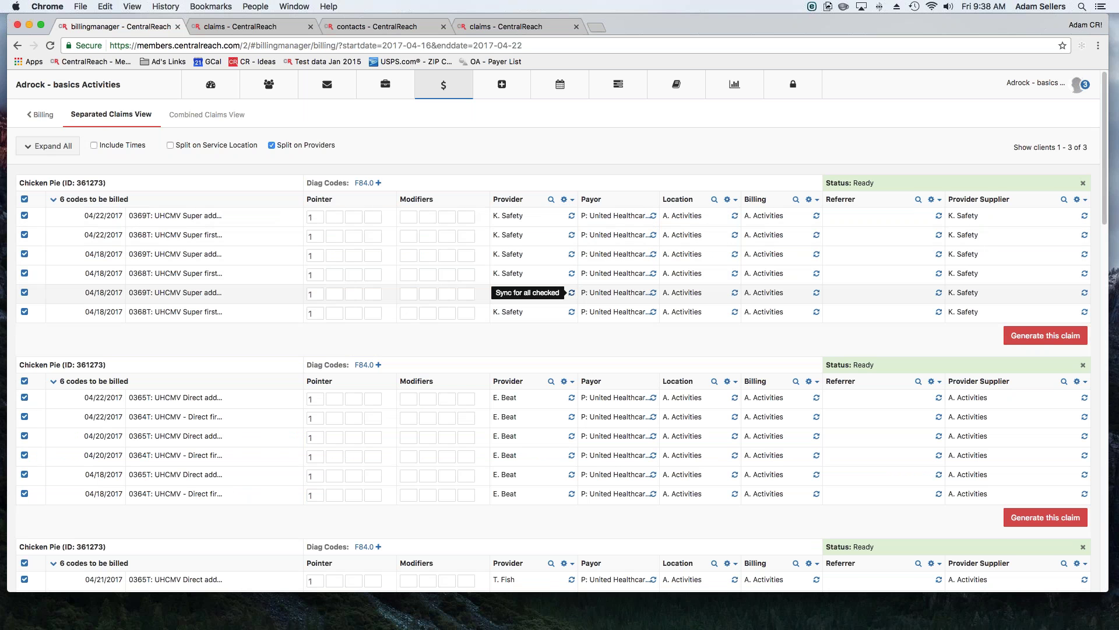
pyautogui.scroll(-1, 571, 293)
pyautogui.click(564, 341)
pyautogui.click(527, 397)
pyautogui.scroll(-1, 527, 391)
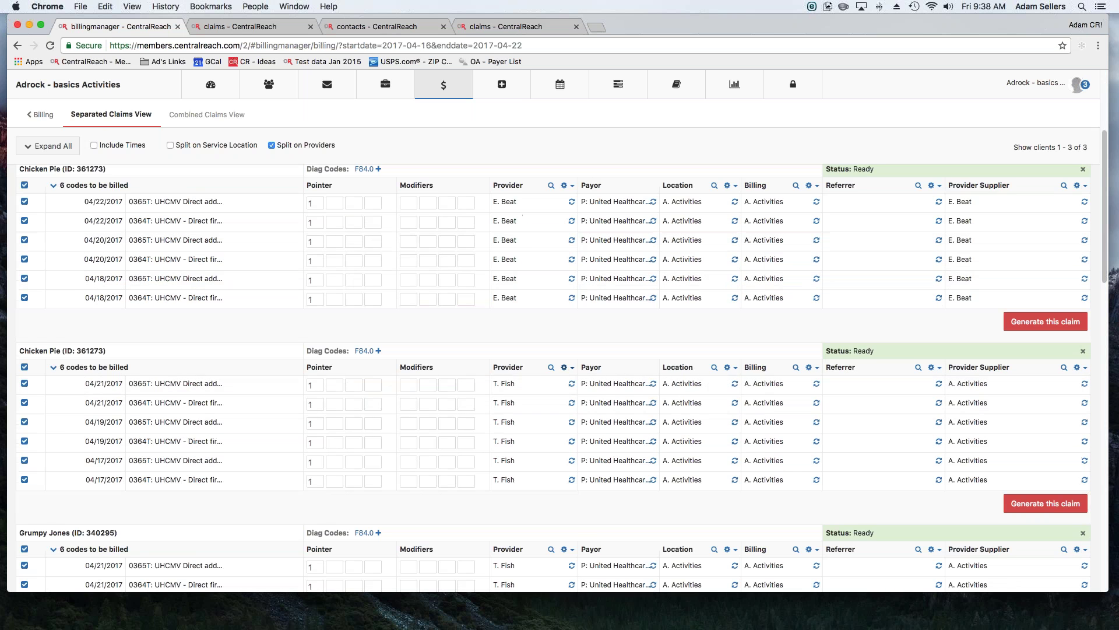
pyautogui.click(567, 367)
pyautogui.scroll(-5, 567, 362)
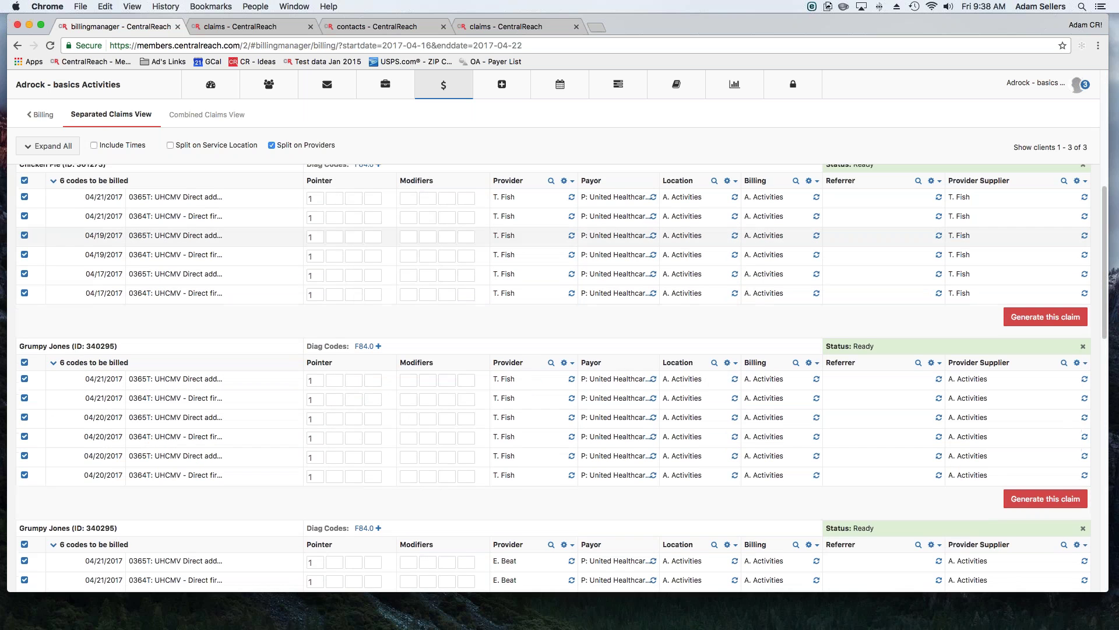
# Step: Sync the provider to the provider supplier on each of the second client's three claims
pyautogui.click(567, 344)
pyautogui.click(525, 398)
pyautogui.scroll(-5, 568, 326)
pyautogui.click(570, 293)
pyautogui.click(525, 342)
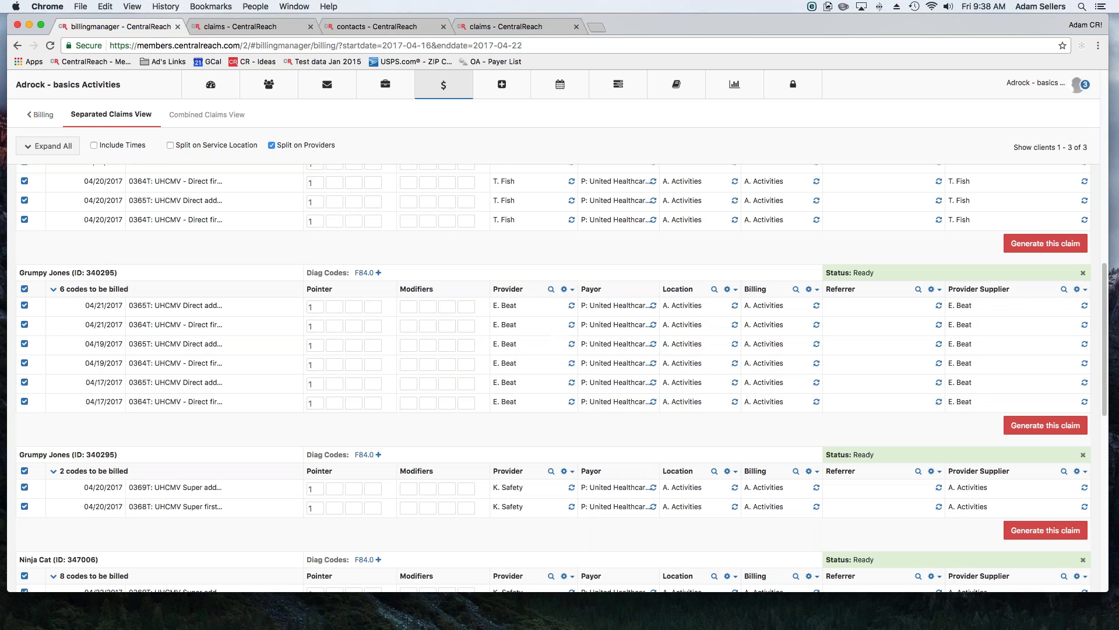
pyautogui.scroll(-3, 564, 383)
pyautogui.click(565, 368)
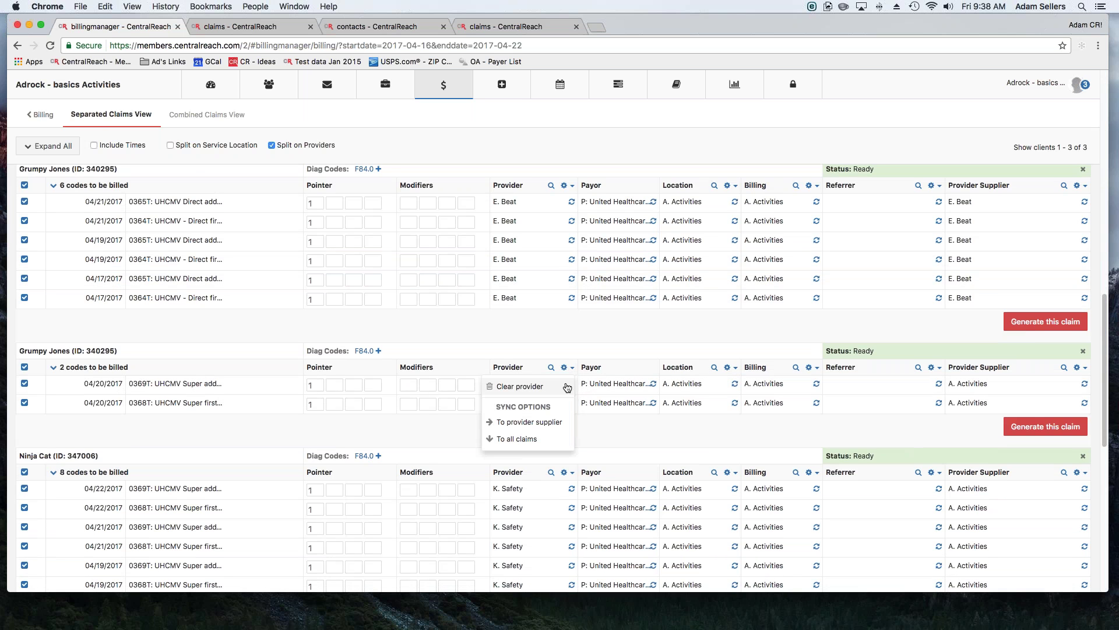
pyautogui.click(543, 423)
# Step: Sync the provider to the provider supplier on each of the third client's three claims
pyautogui.scroll(-3, 552, 422)
pyautogui.click(564, 384)
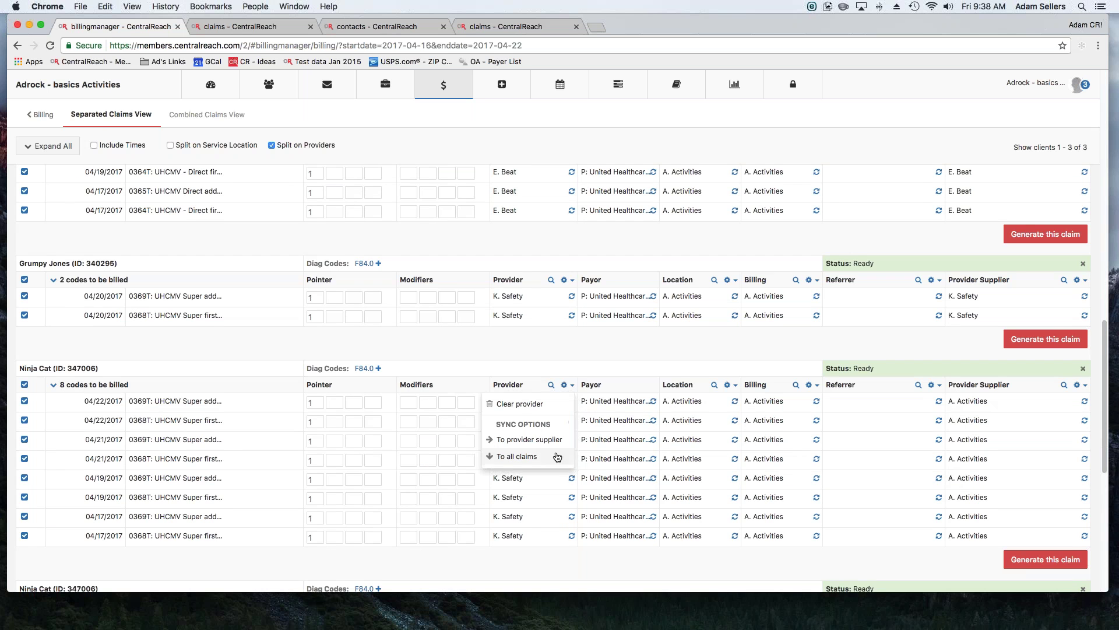
pyautogui.click(548, 441)
pyautogui.scroll(-7, 548, 441)
pyautogui.scroll(-1, 548, 379)
pyautogui.click(565, 331)
pyautogui.click(525, 385)
pyautogui.scroll(-3, 559, 397)
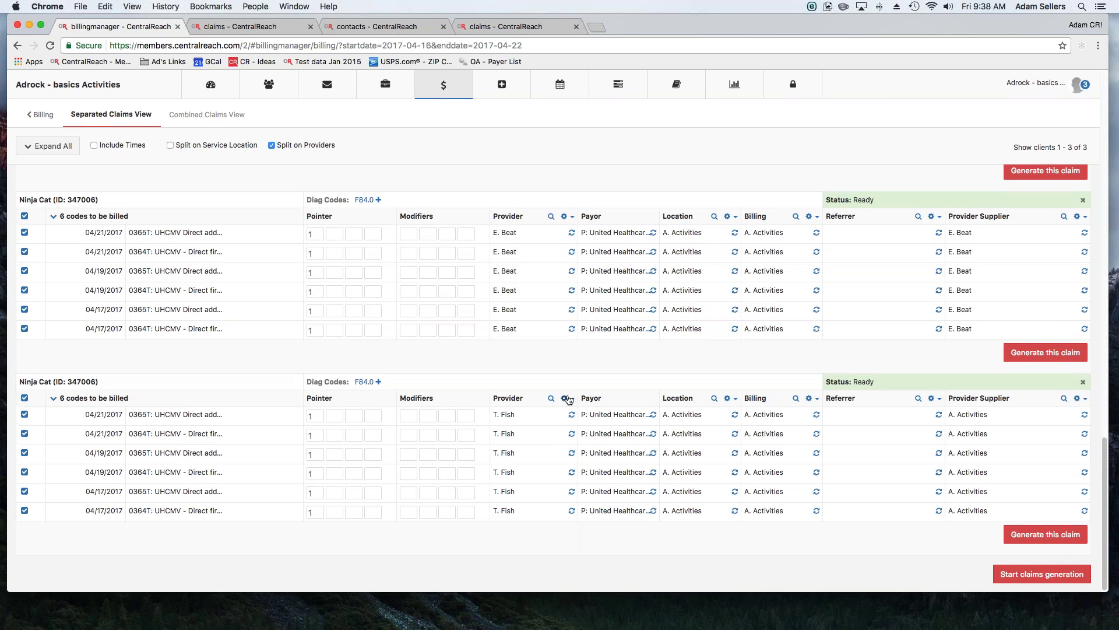
pyautogui.click(567, 399)
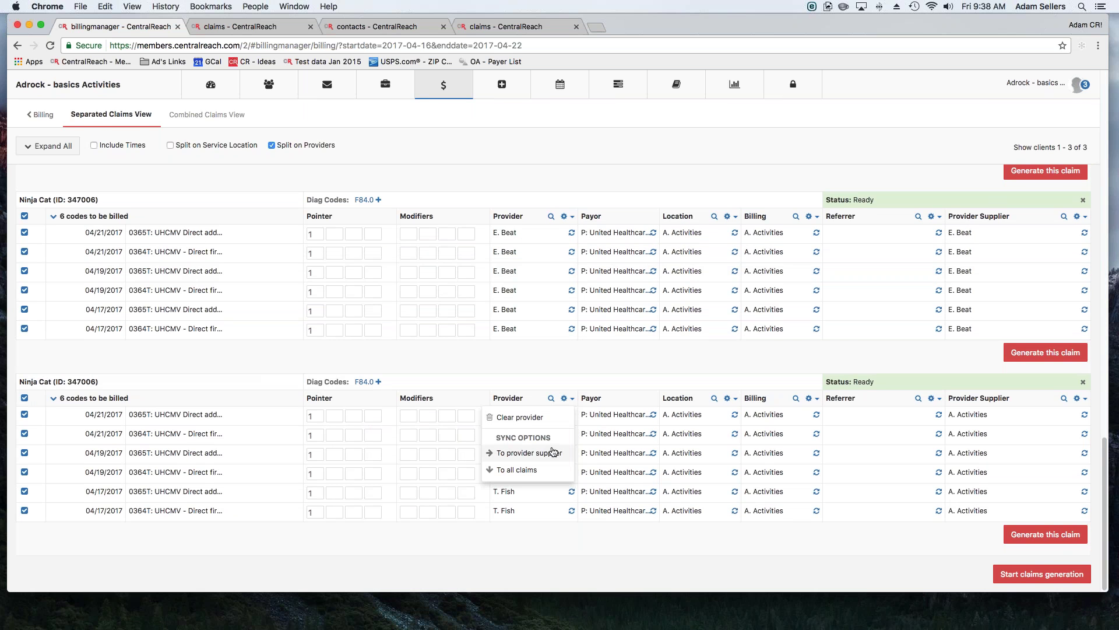
pyautogui.click(552, 452)
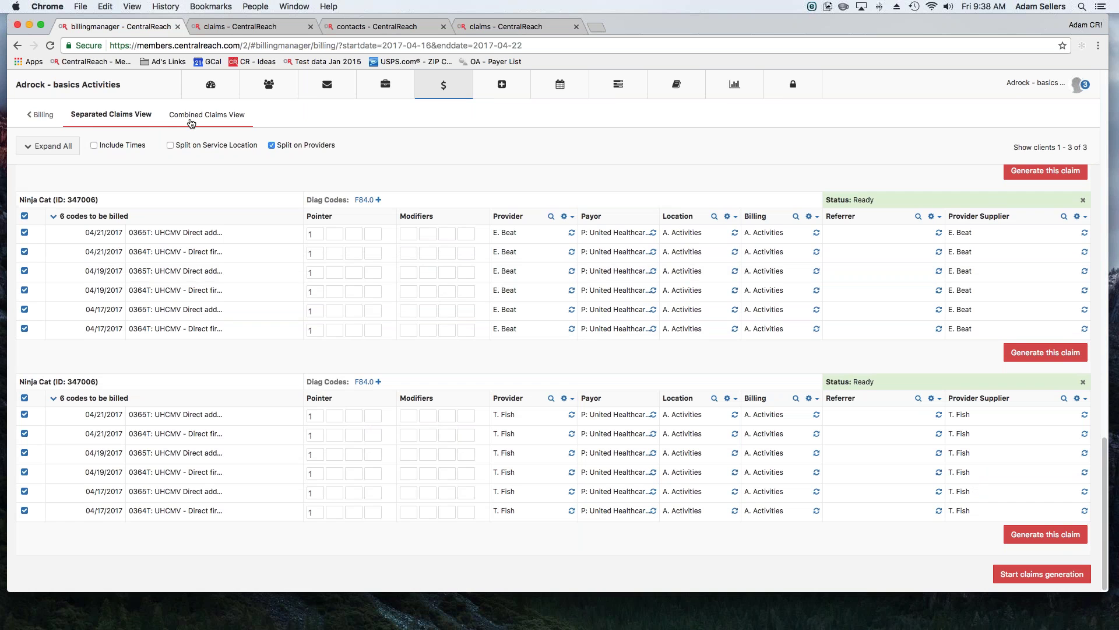
# Step: Switch to the combined claims view with times included and generate all the claims
pyautogui.click(190, 120)
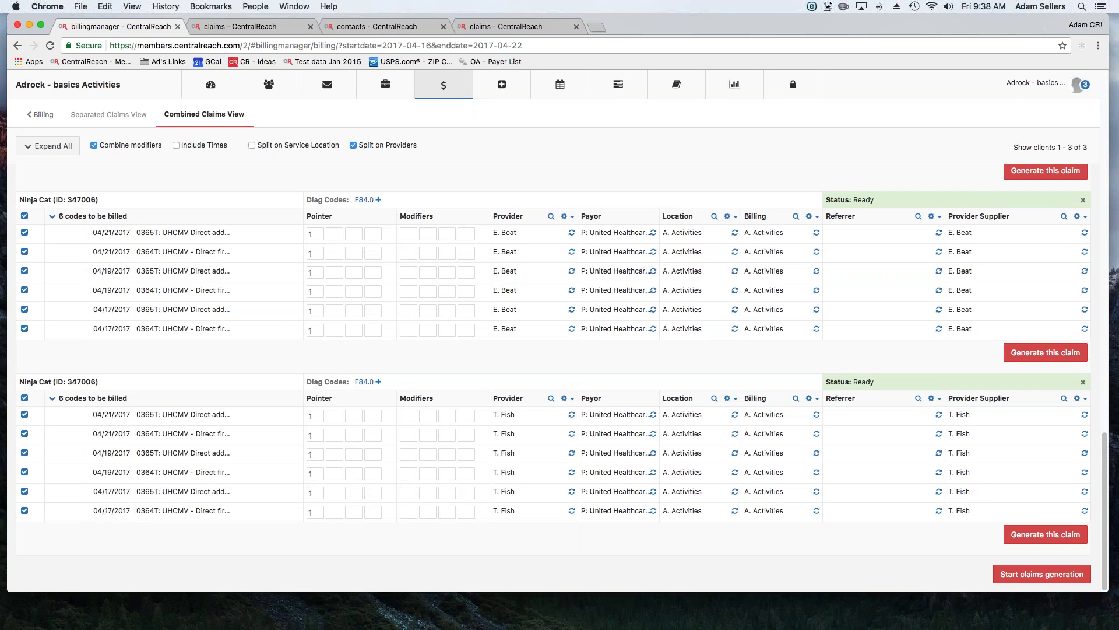
pyautogui.click(175, 145)
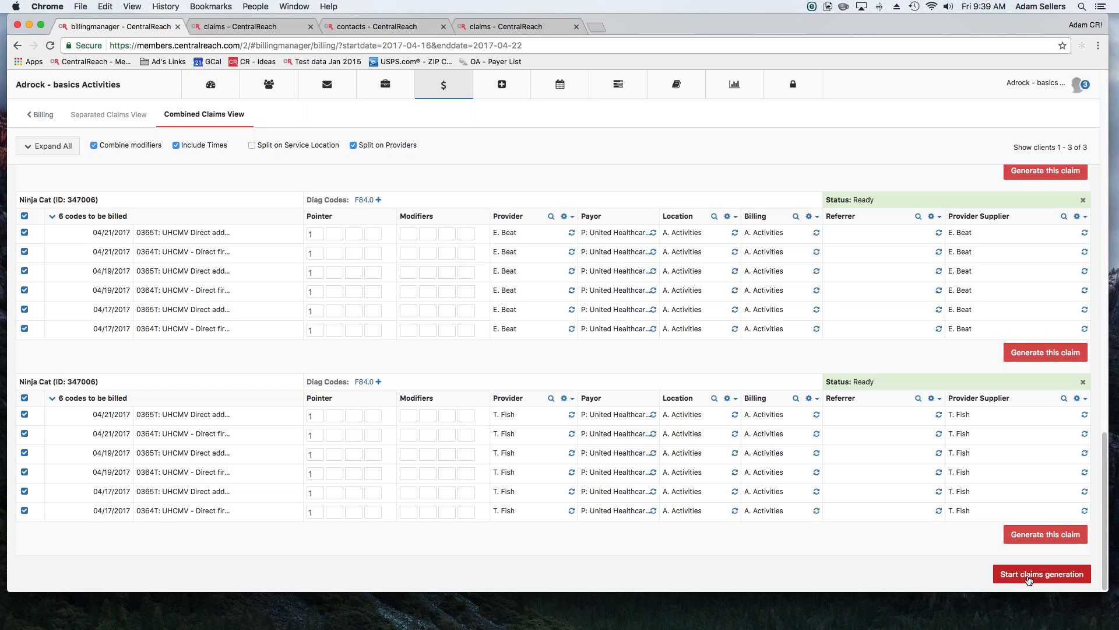
pyautogui.click(1030, 577)
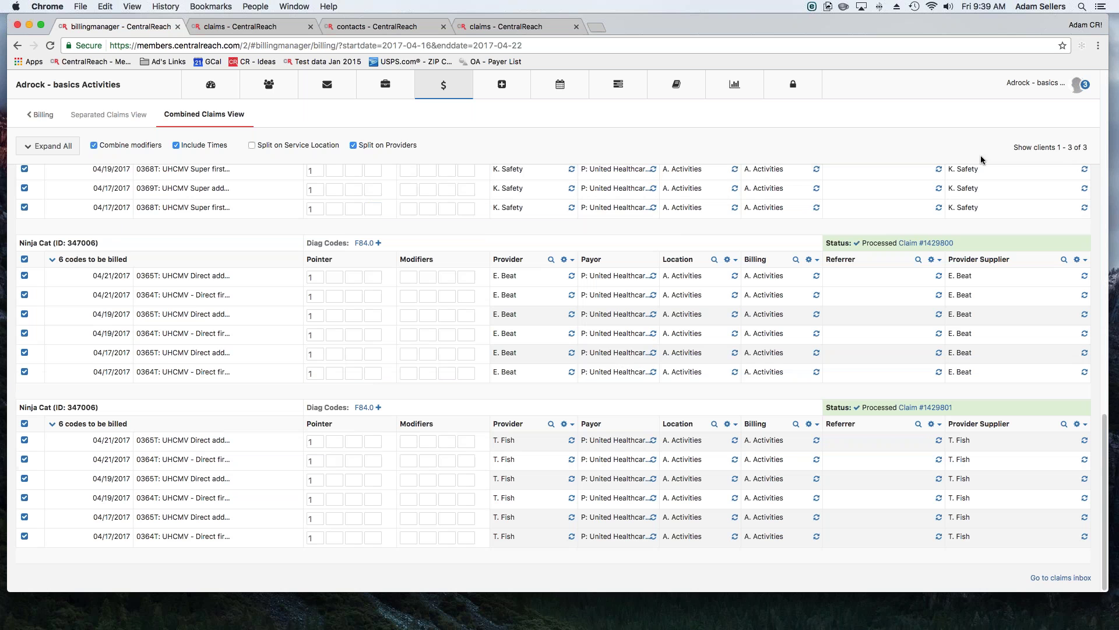
# Step: Check the range of clients shown in the bulk merge and go to the claims inbox
pyautogui.moveTo(1001, 153); pyautogui.dragTo(1086, 147)
pyautogui.tripleClick(1084, 145)
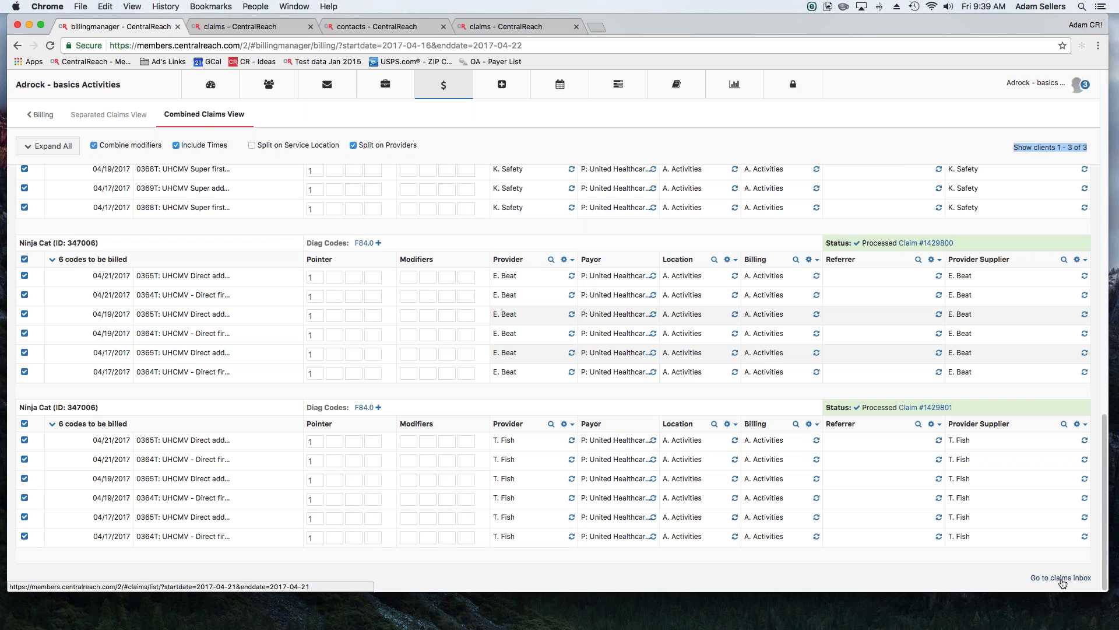
pyautogui.click(1061, 578)
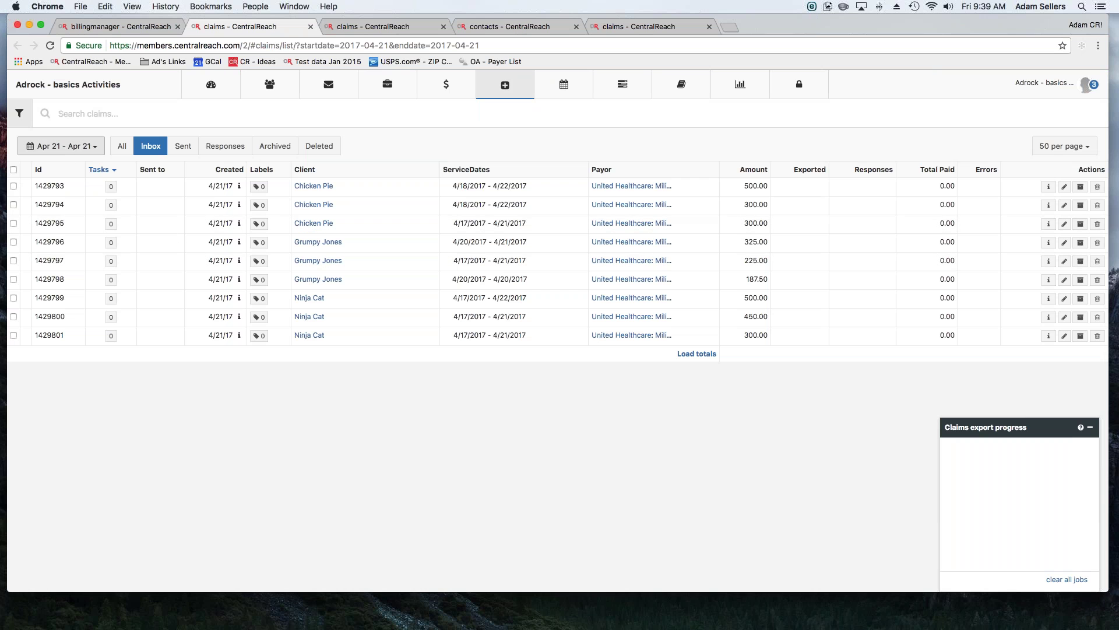
pyautogui.moveTo(518, 92)
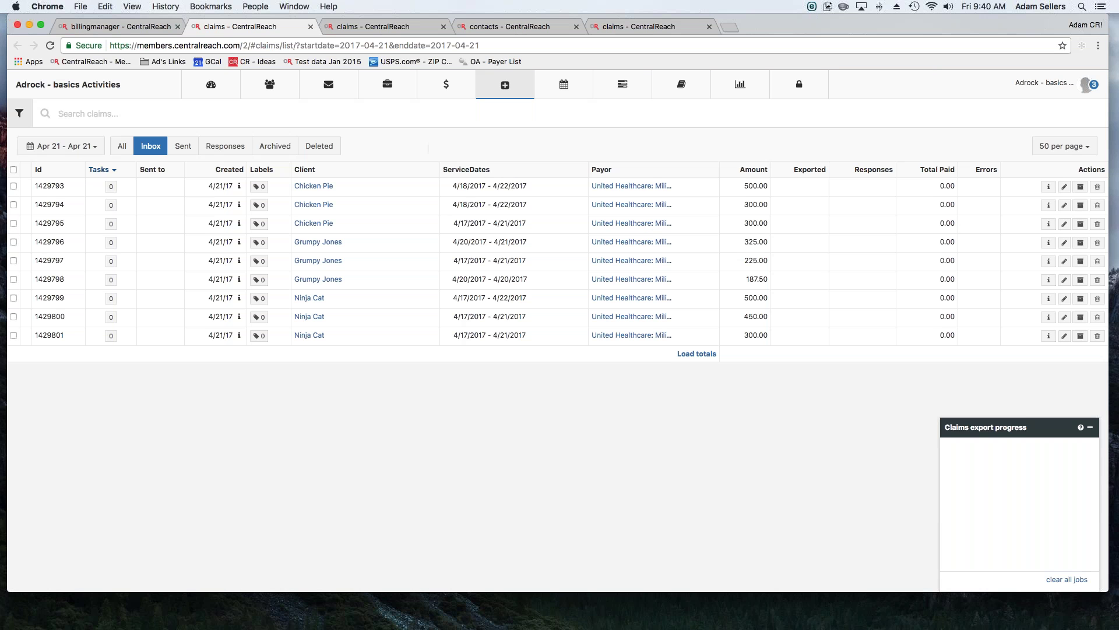
# Step: Show the inbox claims from the last 30 days and select the first two claims in the list
pyautogui.click(89, 150)
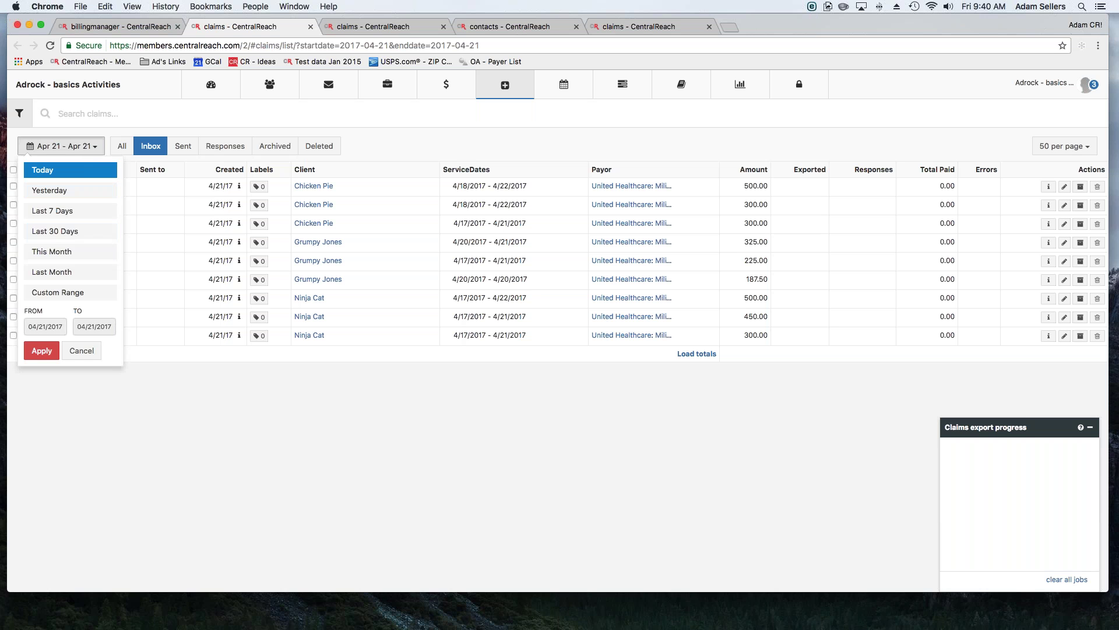
pyautogui.click(80, 231)
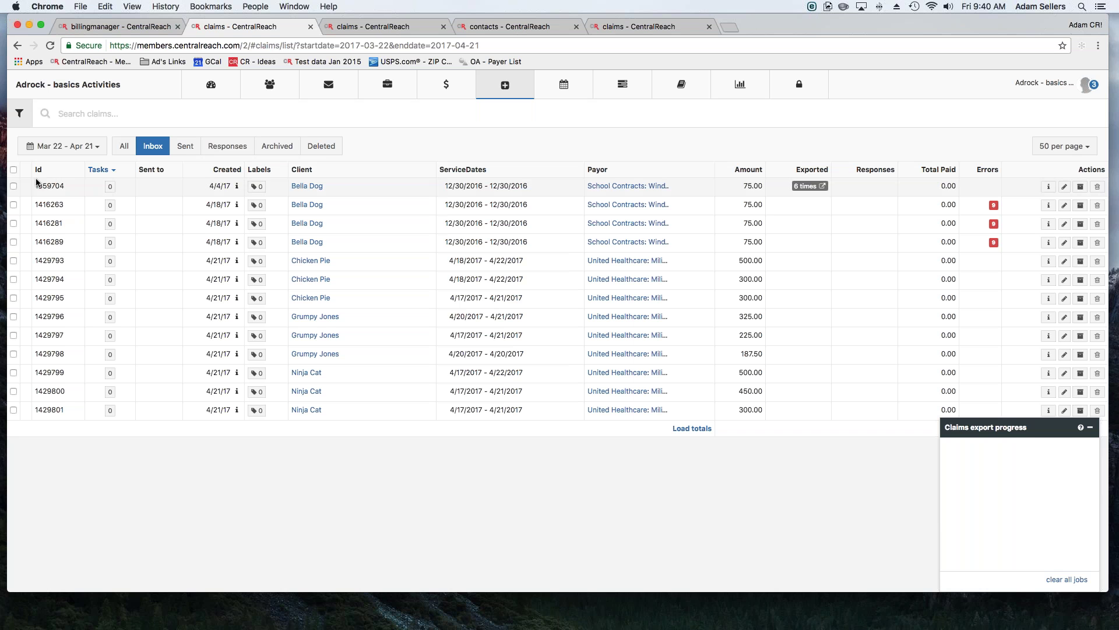
pyautogui.click(13, 186)
pyautogui.click(13, 205)
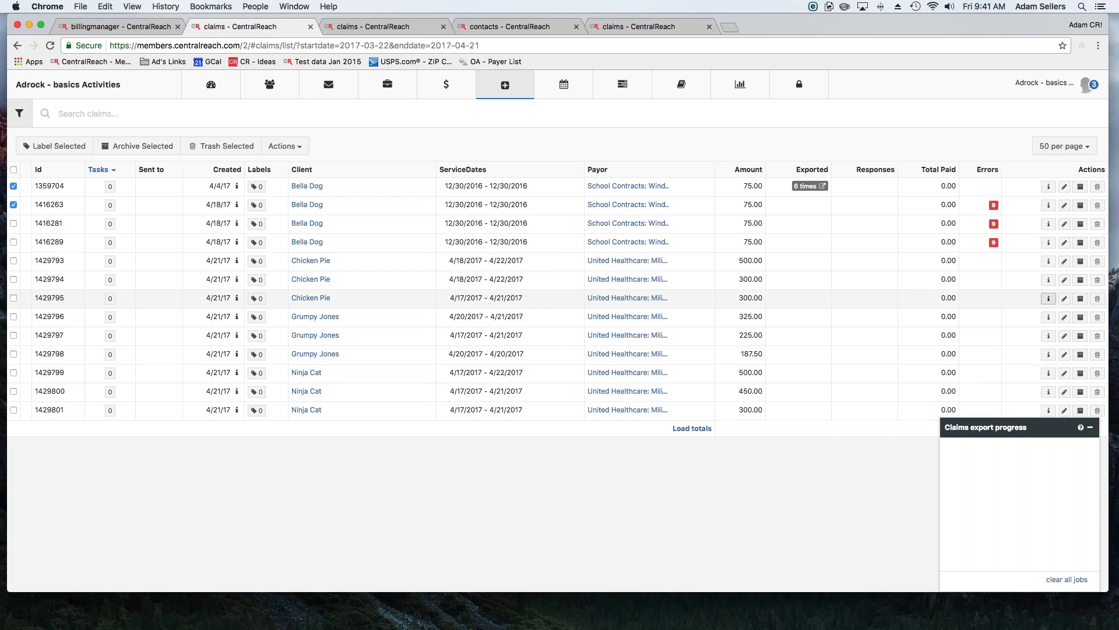
# Step: Open the first claim created 4/21/17, review its Provider/Supplier details, and return to the claims inbox
pyautogui.click(1065, 261)
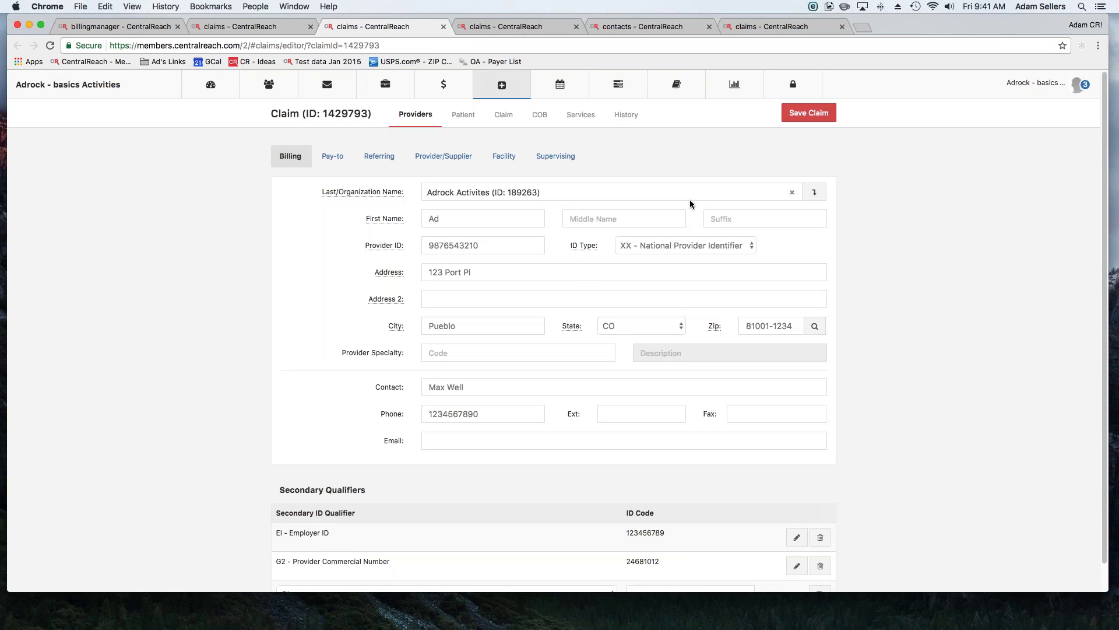
pyautogui.click(454, 159)
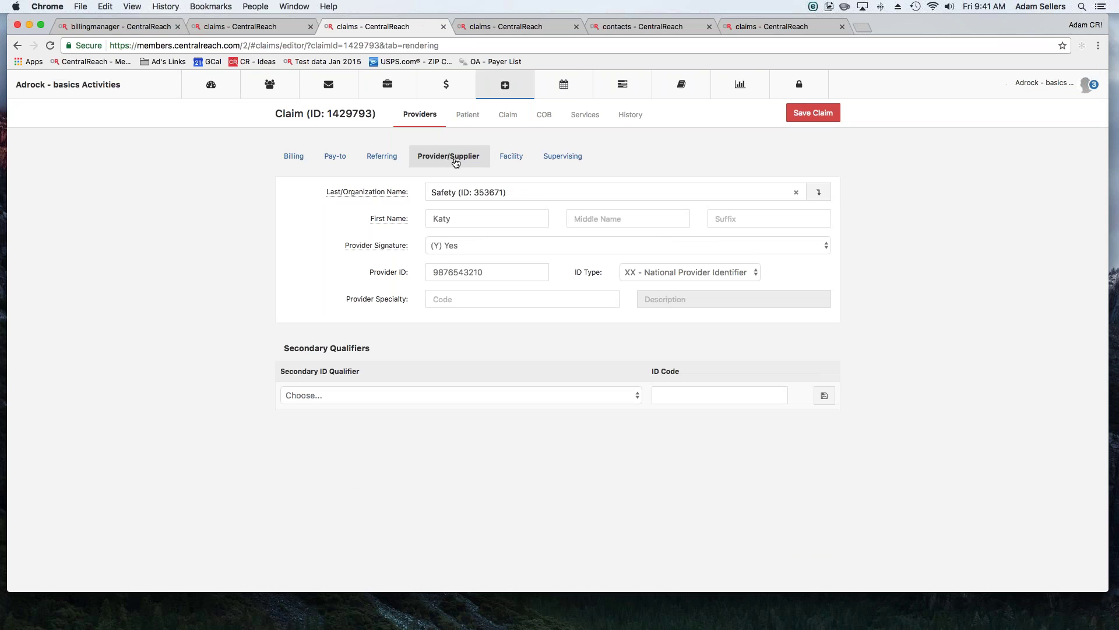
pyautogui.click(496, 271)
pyautogui.click(251, 26)
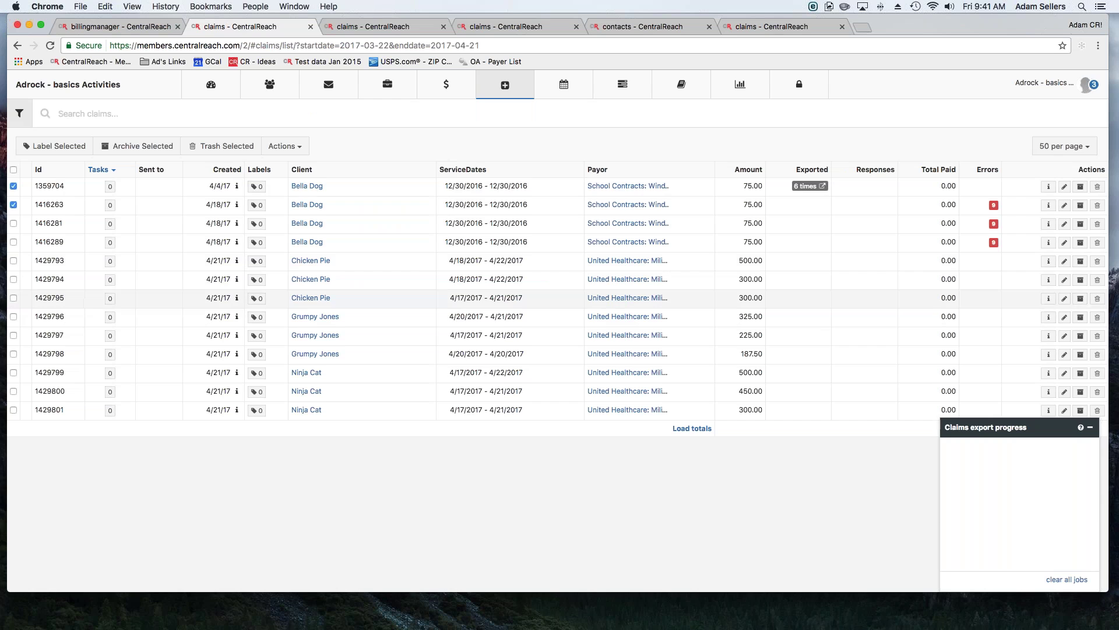
# Step: Clear the Provider/Supplier's Provider ID and ID Type on the second 4/21/17 claim, save it and check the G2 secondary qualifier
pyautogui.click(1065, 280)
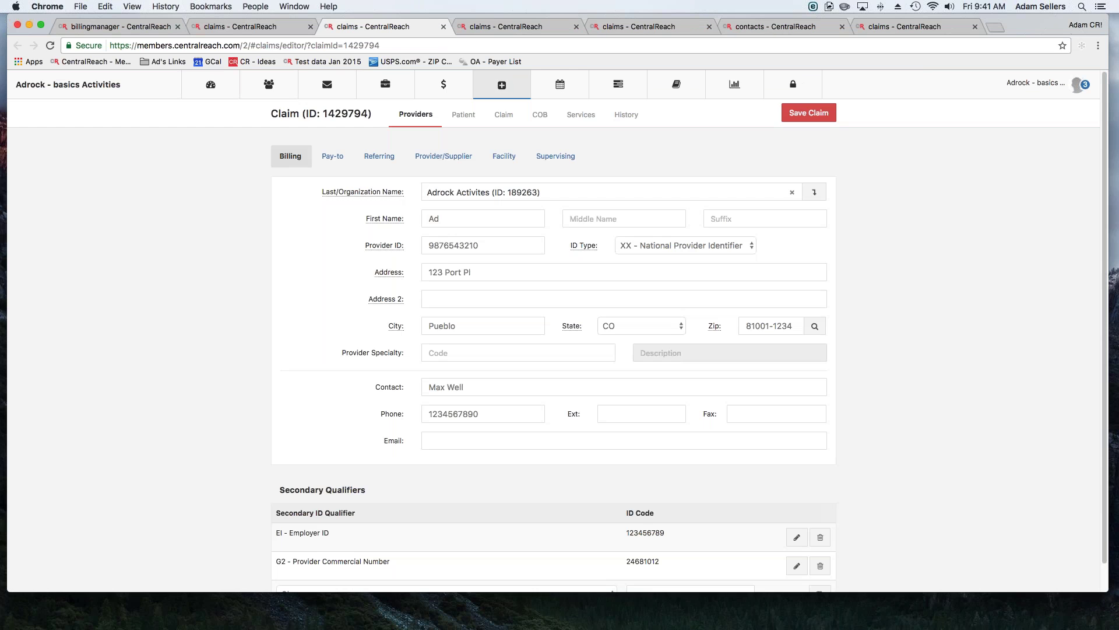
pyautogui.click(460, 162)
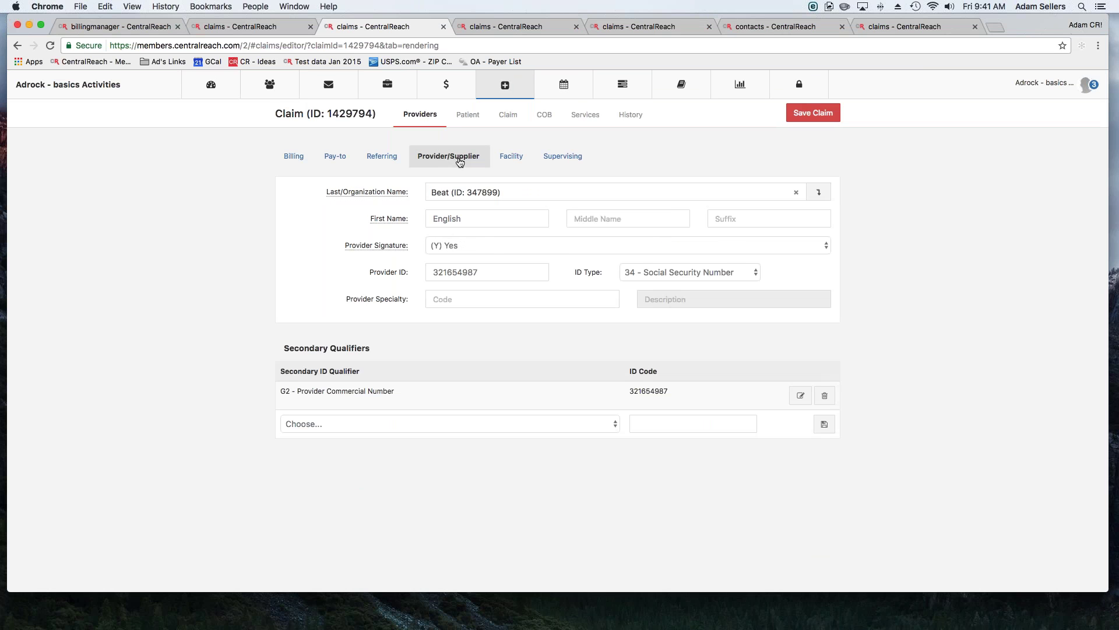
pyautogui.doubleClick(491, 264)
pyautogui.press('BackSpace')
pyautogui.click(671, 272)
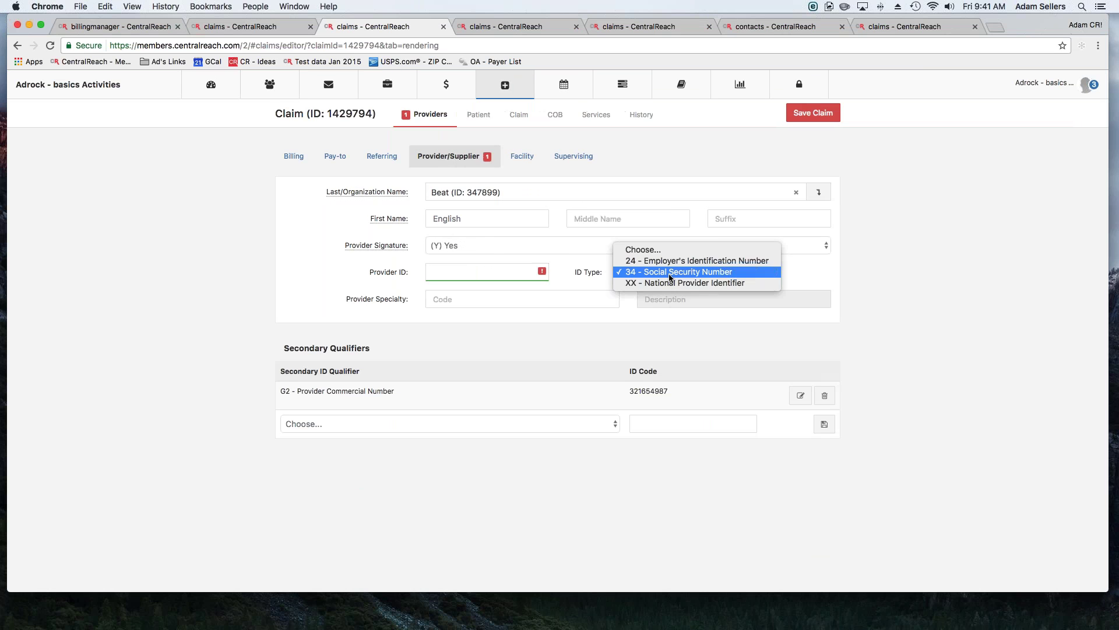
pyautogui.click(669, 250)
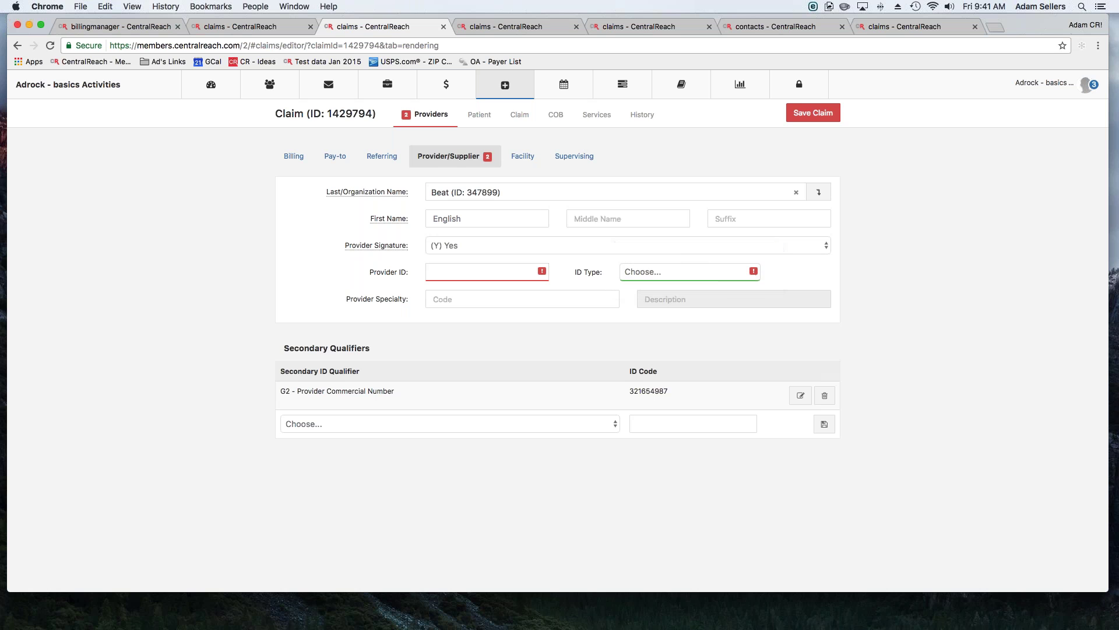
pyautogui.click(813, 113)
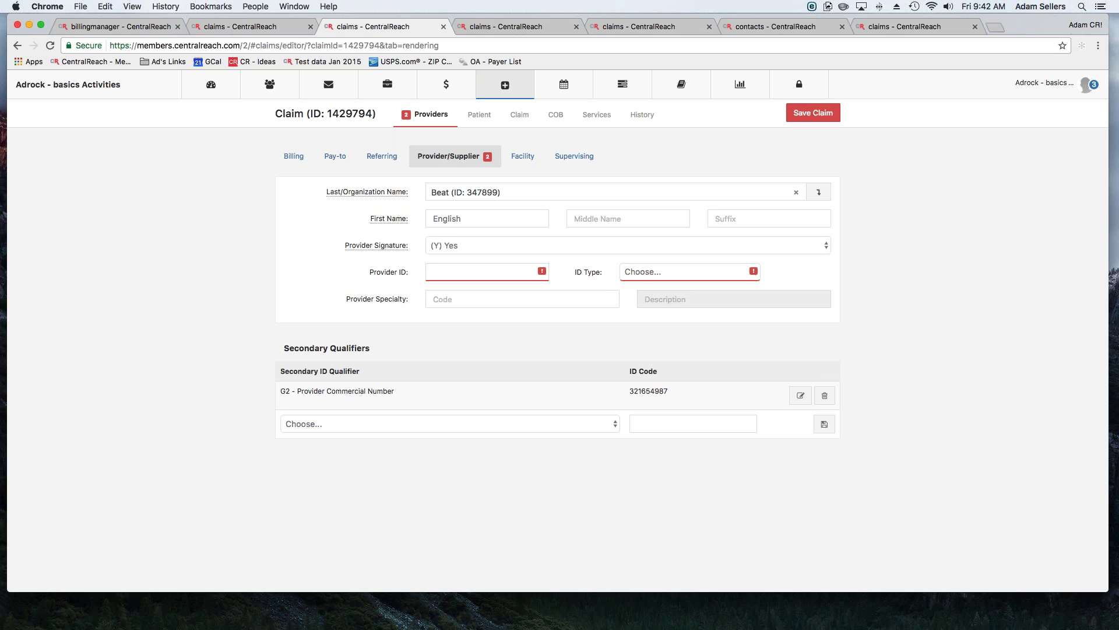
pyautogui.moveTo(395, 391); pyautogui.dragTo(283, 385)
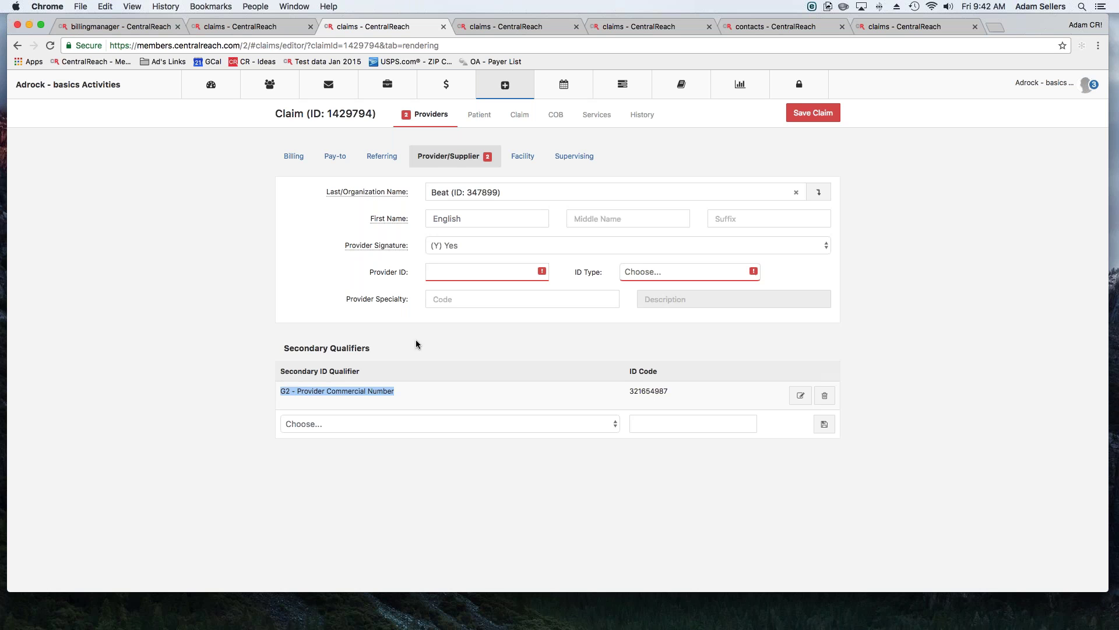
# Step: Refresh the claims inbox and try to send the second 4/21/17 claim to the gateway
pyautogui.click(265, 34)
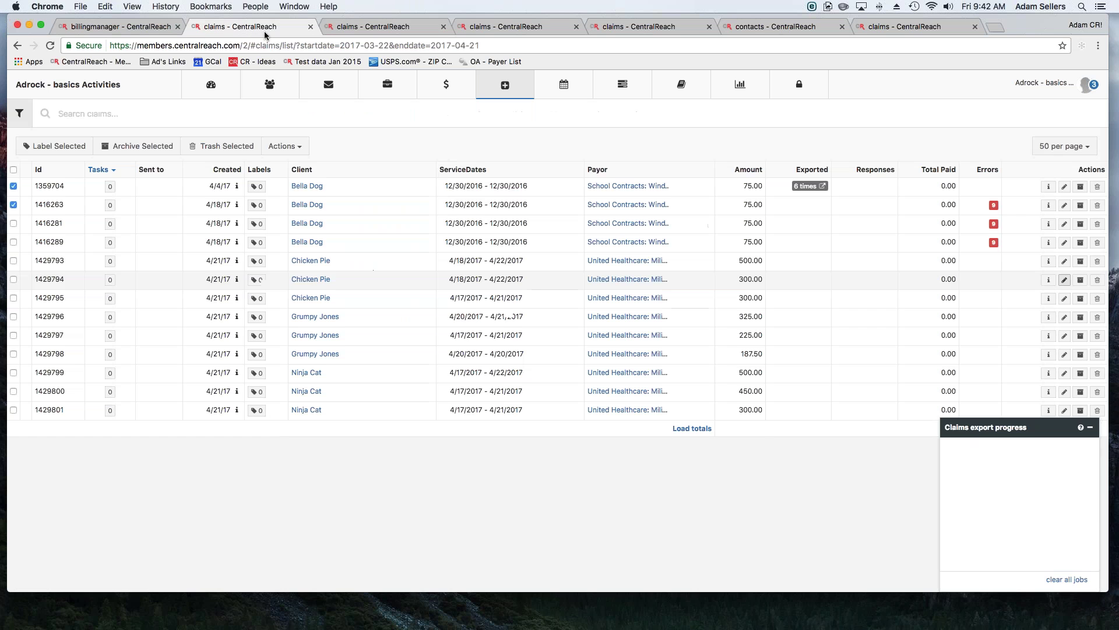
pyautogui.click(50, 45)
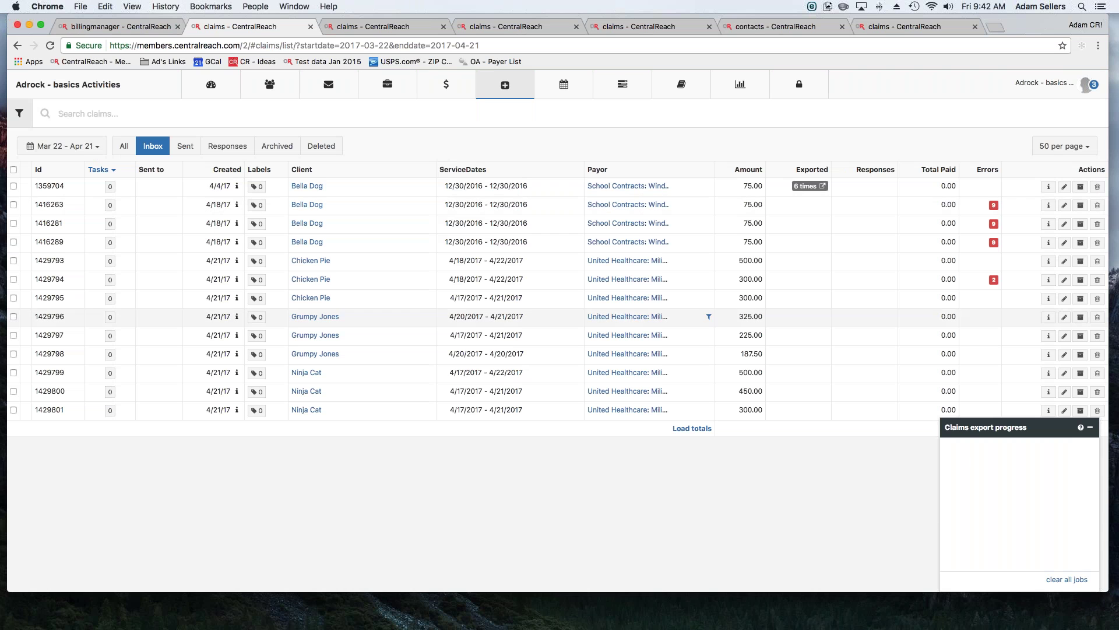
pyautogui.click(14, 280)
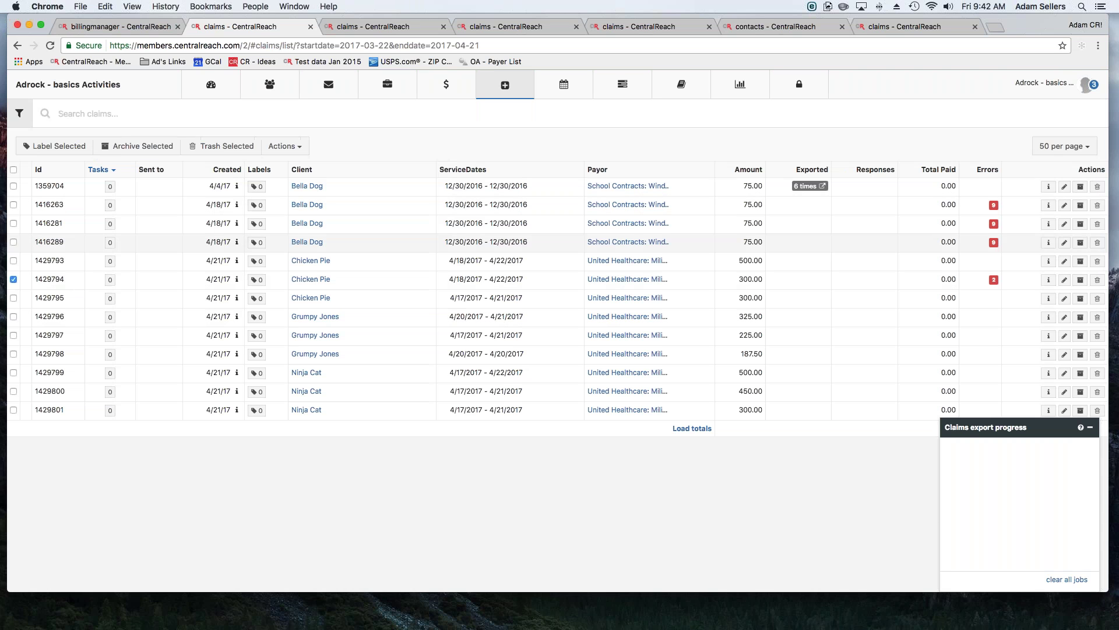
pyautogui.click(284, 146)
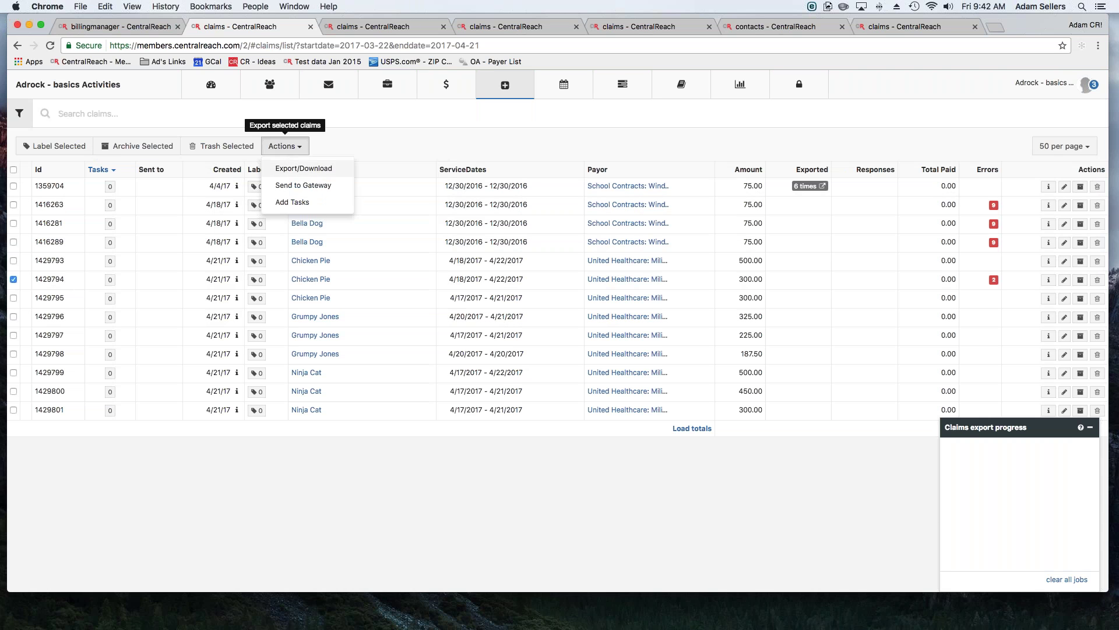
pyautogui.click(301, 186)
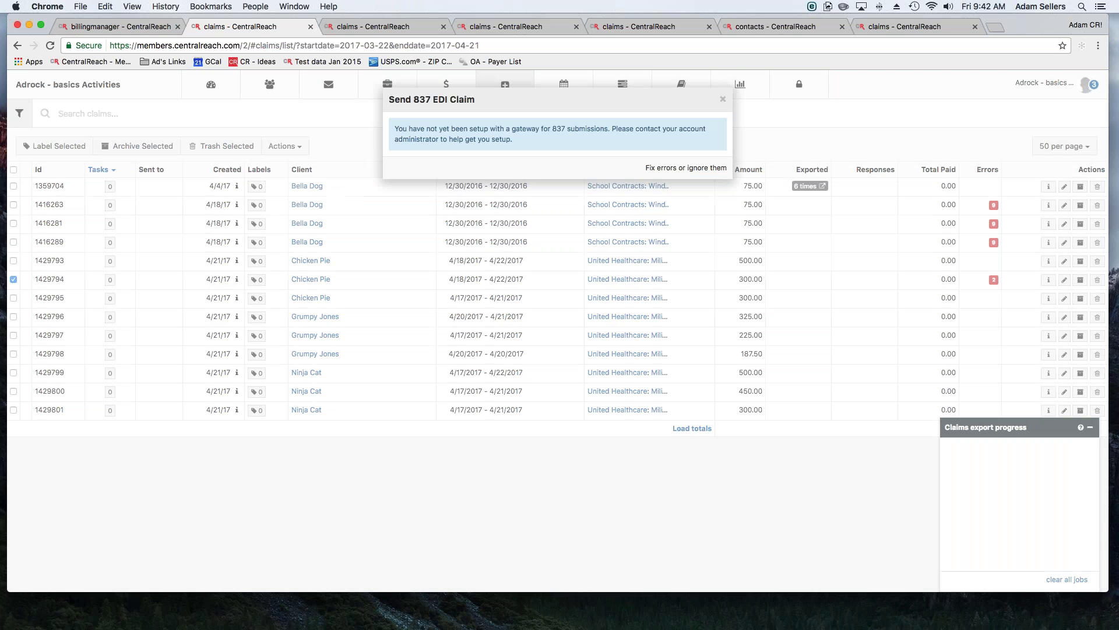
pyautogui.click(321, 146)
# Step: Open the Generic export options for the selected claim, enable Ignore errors, and close them without exporting
pyautogui.click(285, 147)
pyautogui.click(304, 169)
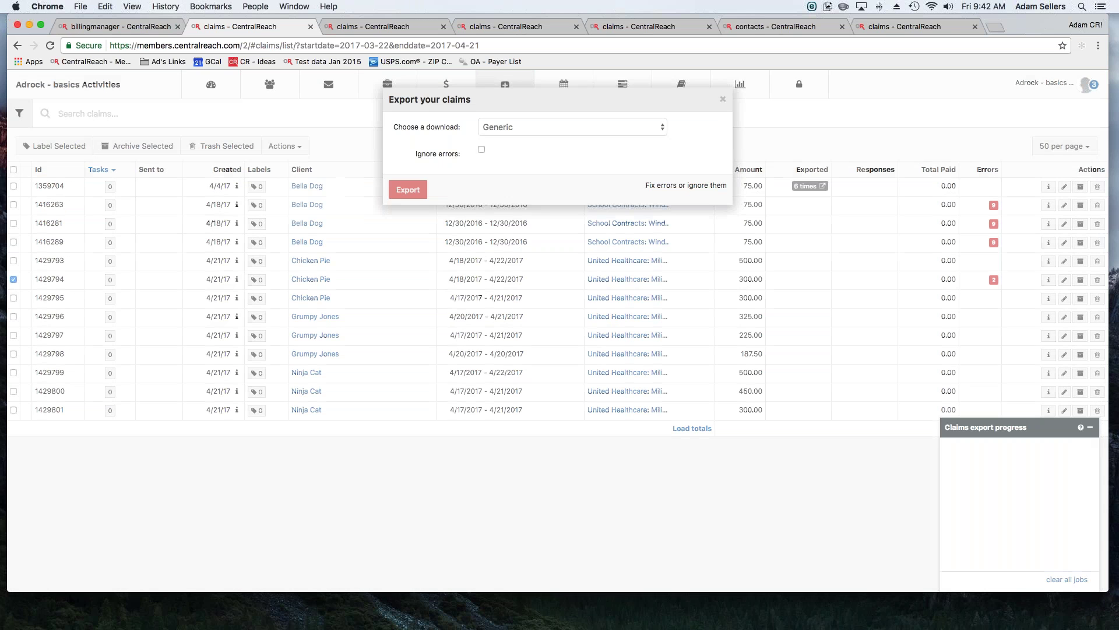
pyautogui.click(481, 150)
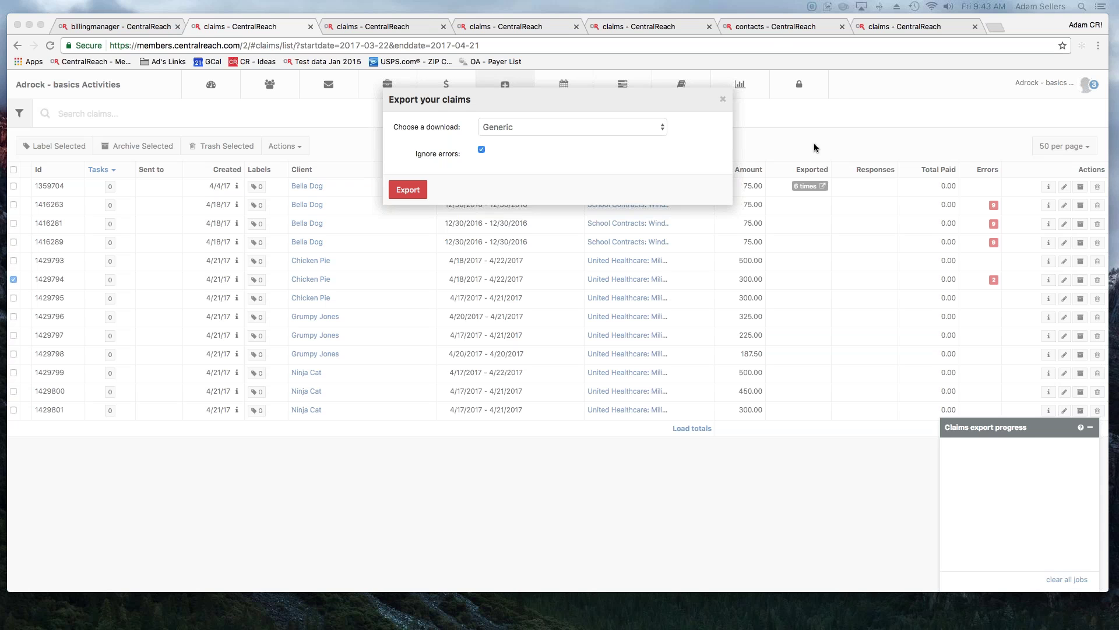
pyautogui.click(723, 100)
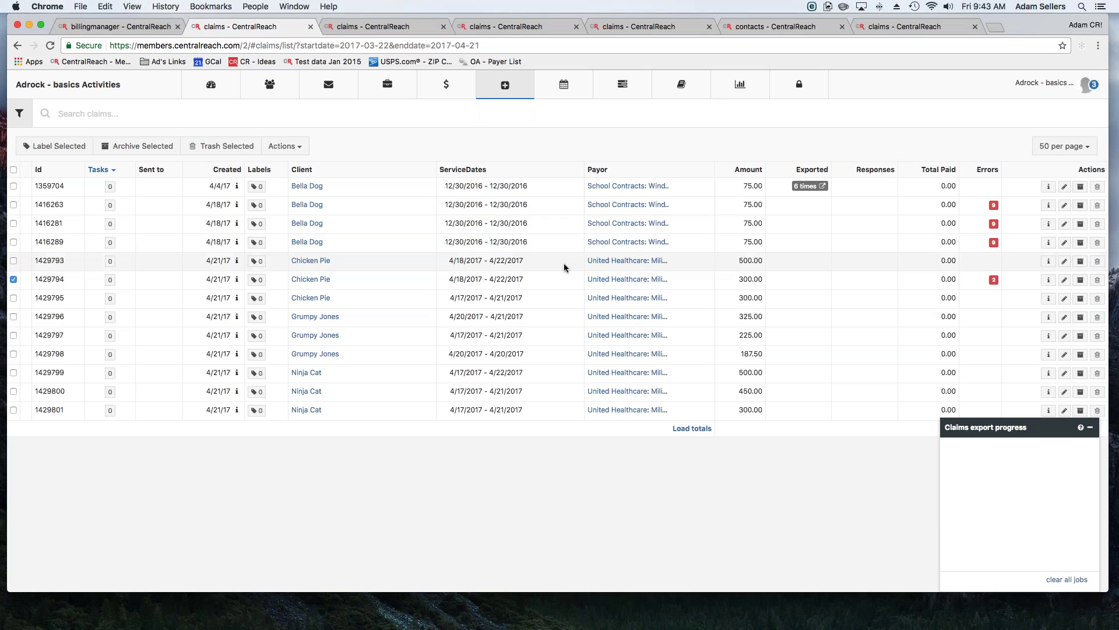